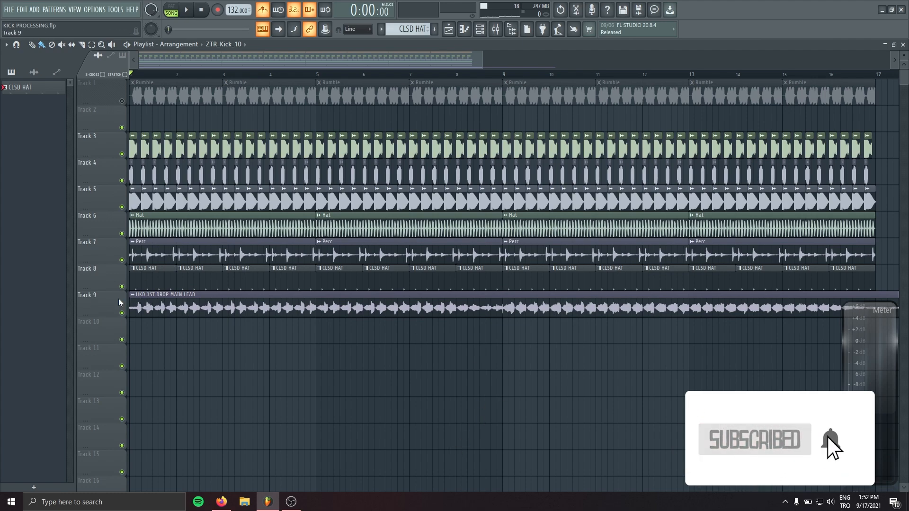
Mute the kick tracks 3 to 5 and the Perc track, and play the hats with the main lead.
right_click(122, 313)
left_click_drag(121, 287, 124, 237)
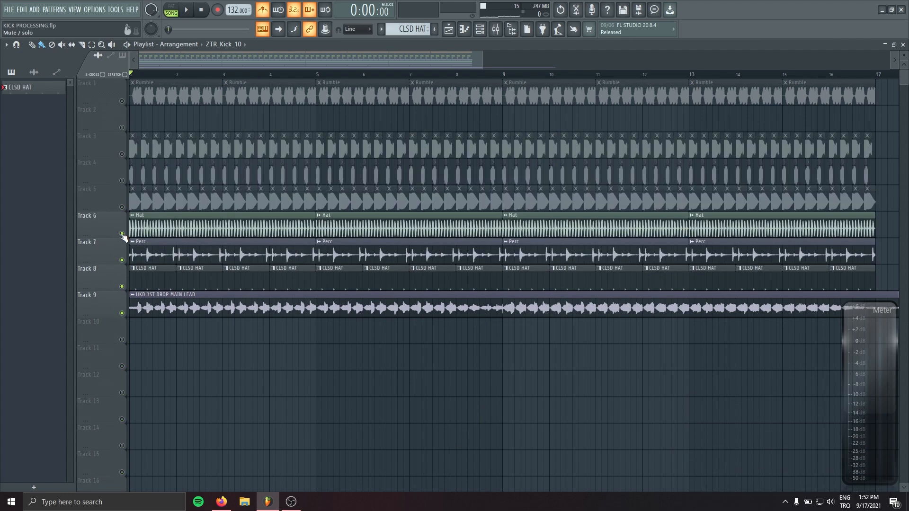
left_click(122, 260)
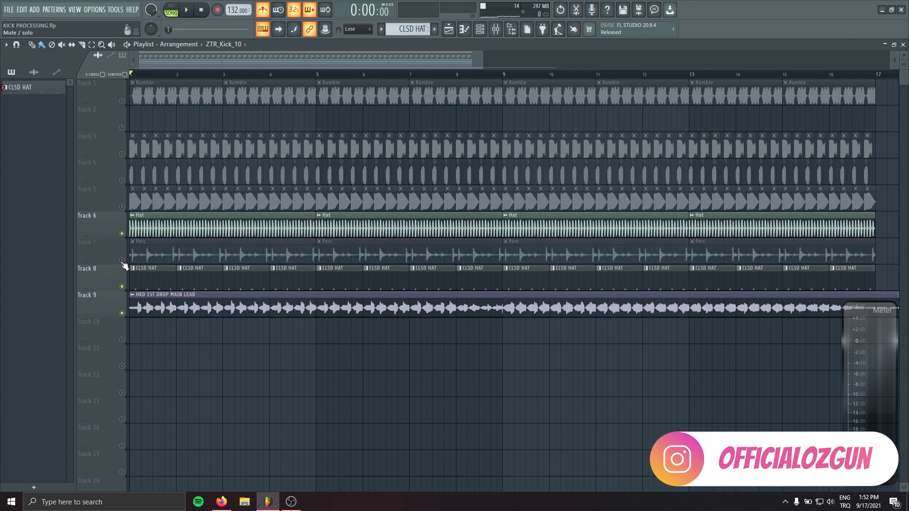
key("space")
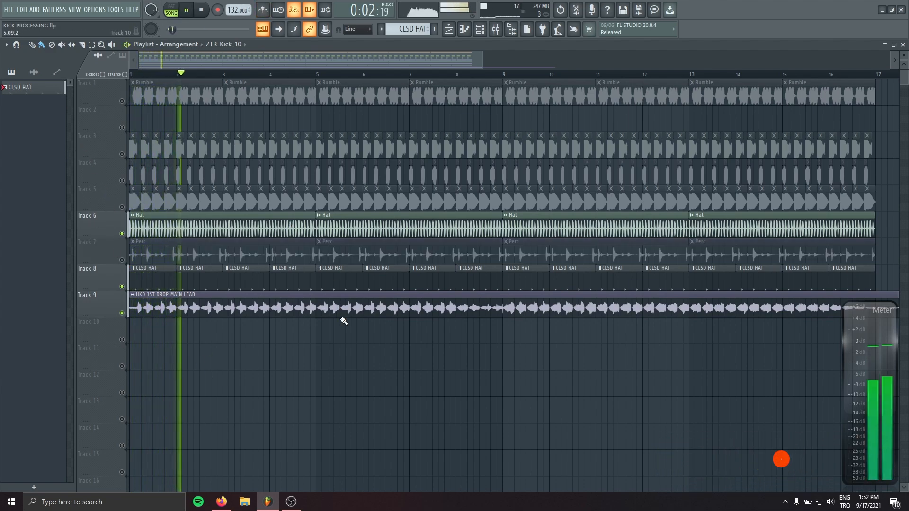
During playback, bring the Perc track back in and mute the main lead on Track 9, and stop playback.
left_click(122, 261)
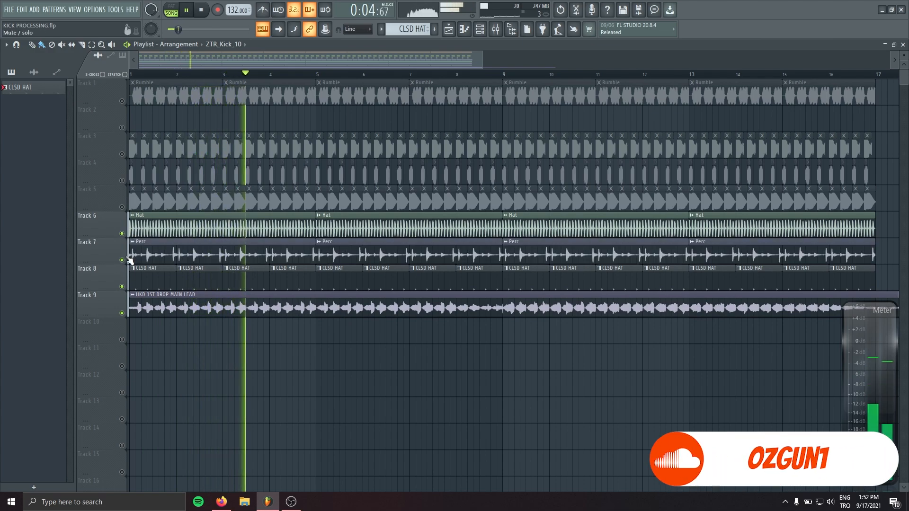
left_click(123, 313)
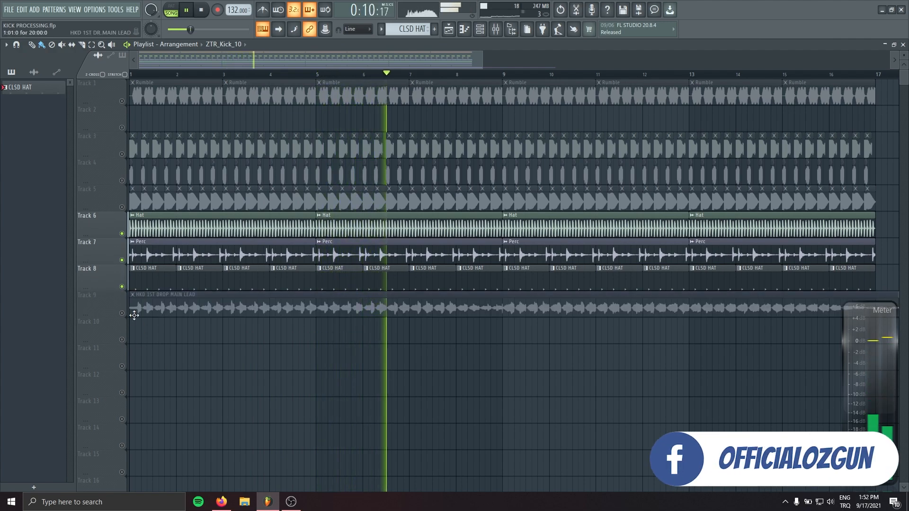
key("space")
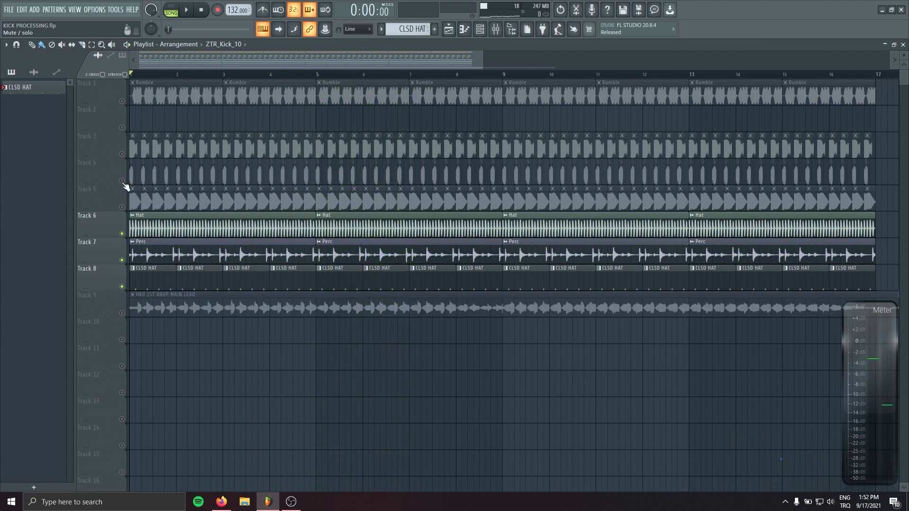
Audition the kicks on Tracks 3, 4 and 5 one at a time against the hats and percussion.
left_click(122, 154)
key("space")
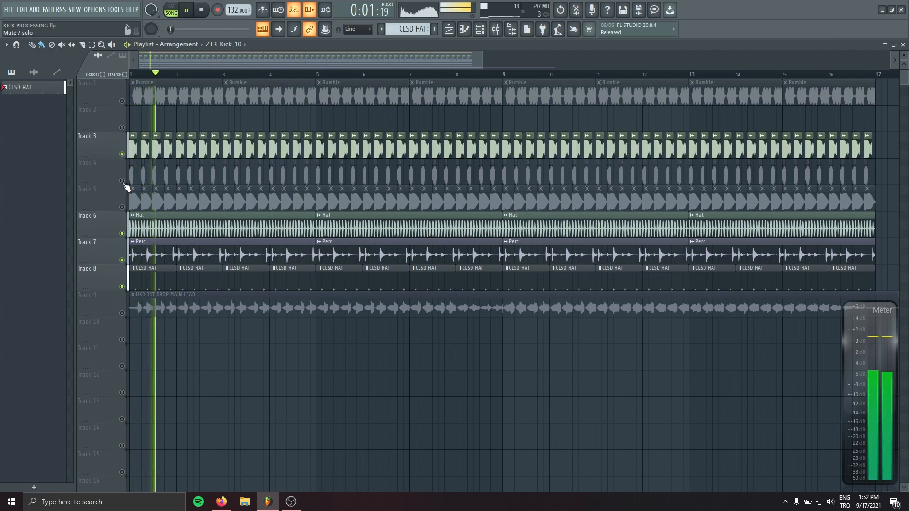
key("space")
left_click(122, 181)
left_click(122, 154)
key("space")
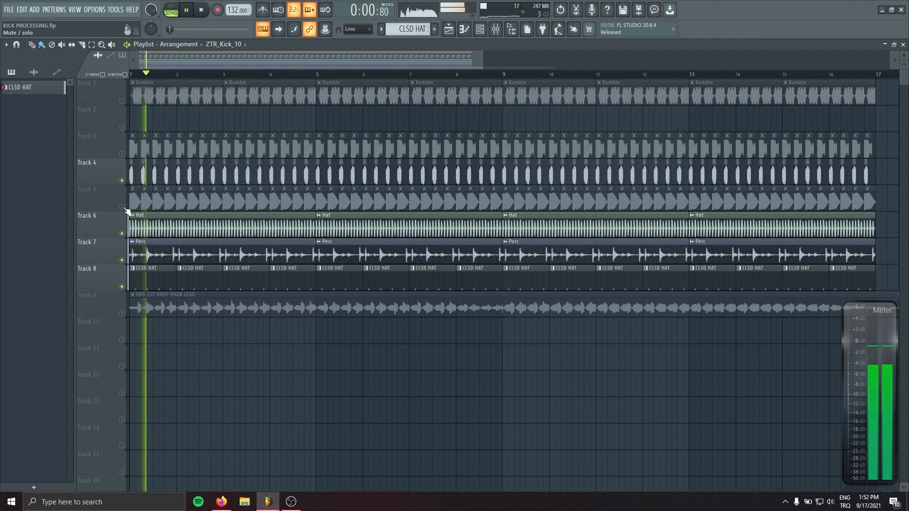
left_click(122, 207)
key("space")
left_click(122, 180)
key("space")
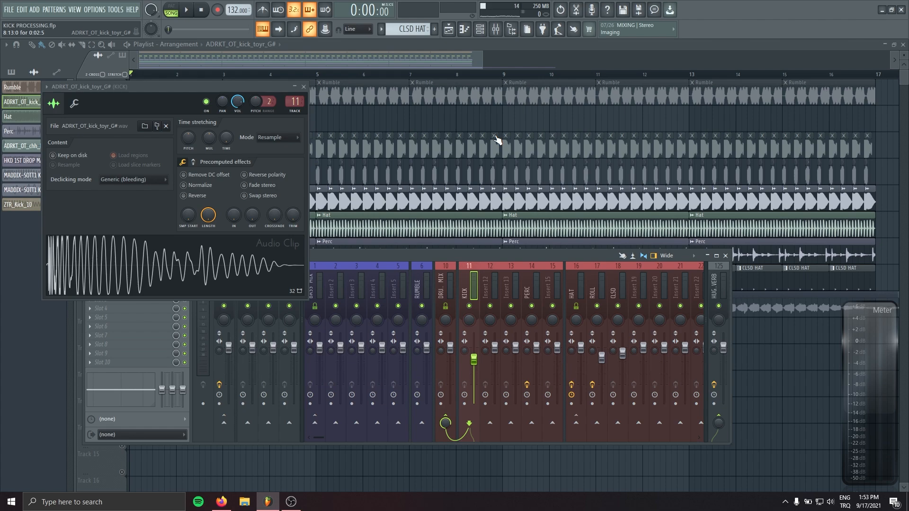
Close the open windows, mute Track 5, lengthen the Track 3 kick clips and trim the Track 5 kick clips to one beat.
key("F12")
left_click(122, 208)
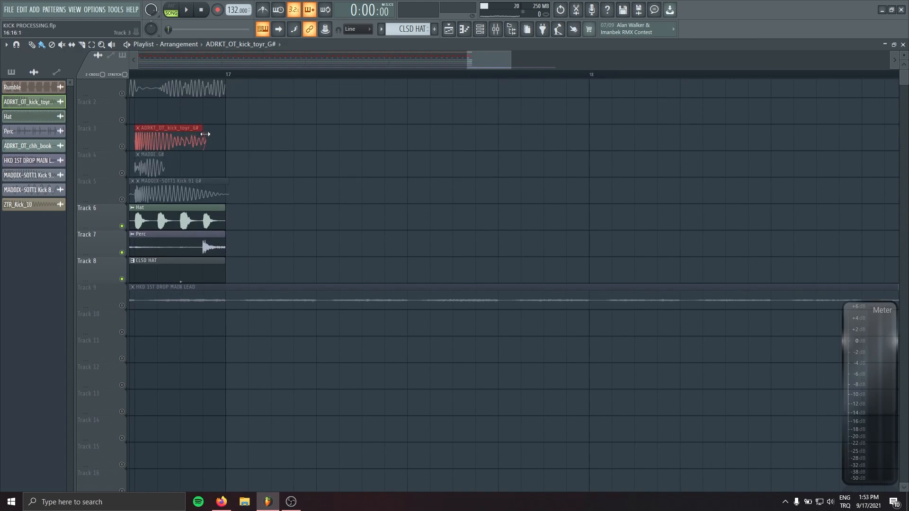
scroll(256, 182, "down", 8)
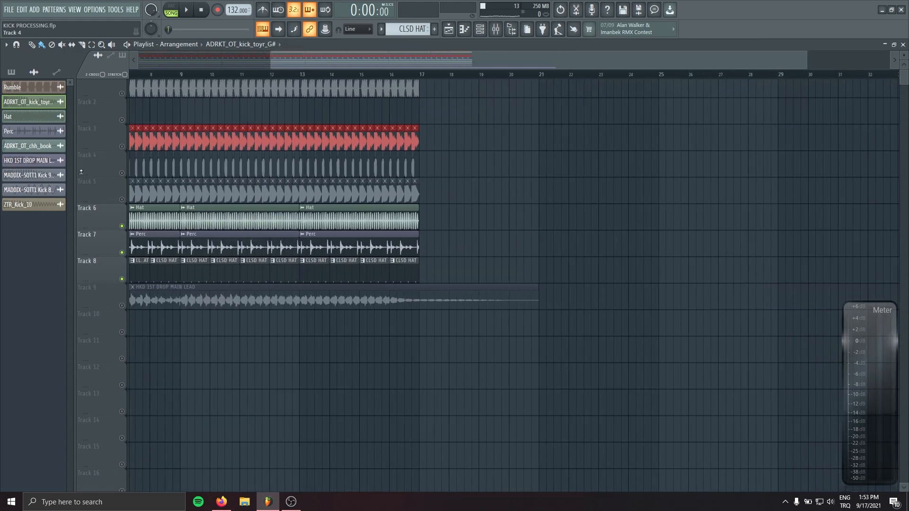
left_click_drag(132, 190, 515, 200)
scroll(439, 204, "up", 7)
scroll(281, 195, "up", 2)
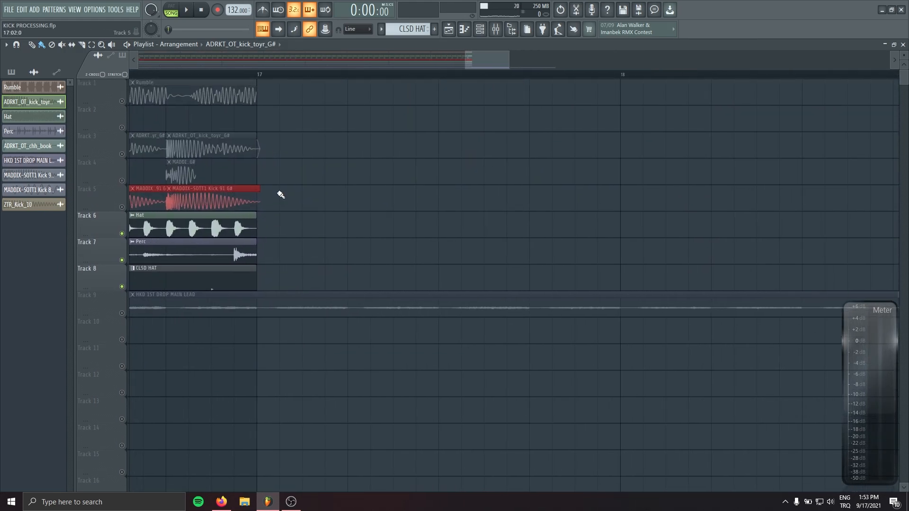
scroll(256, 194, "down", 8)
Unmute Track 5 and play its kick with the hats and percussion from the start.
left_click(122, 207)
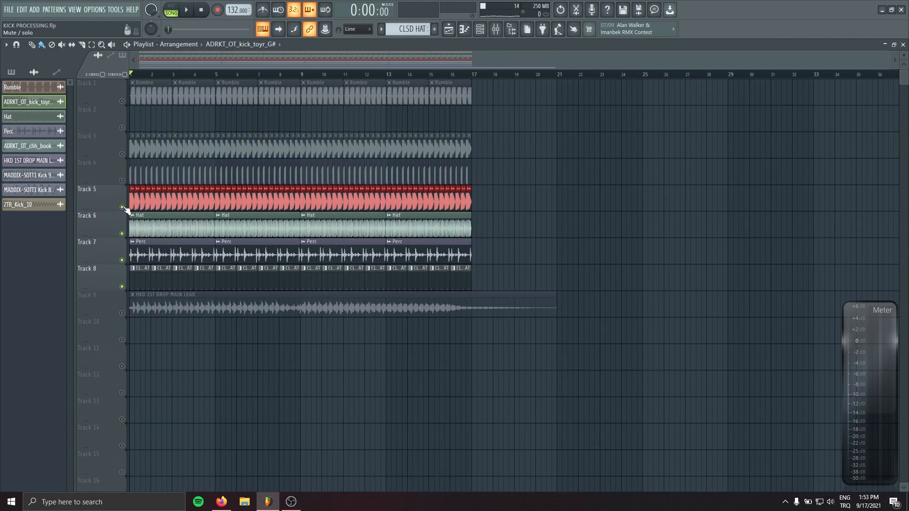
scroll(354, 152, "up", 6)
scroll(354, 152, "down", 1)
key("space")
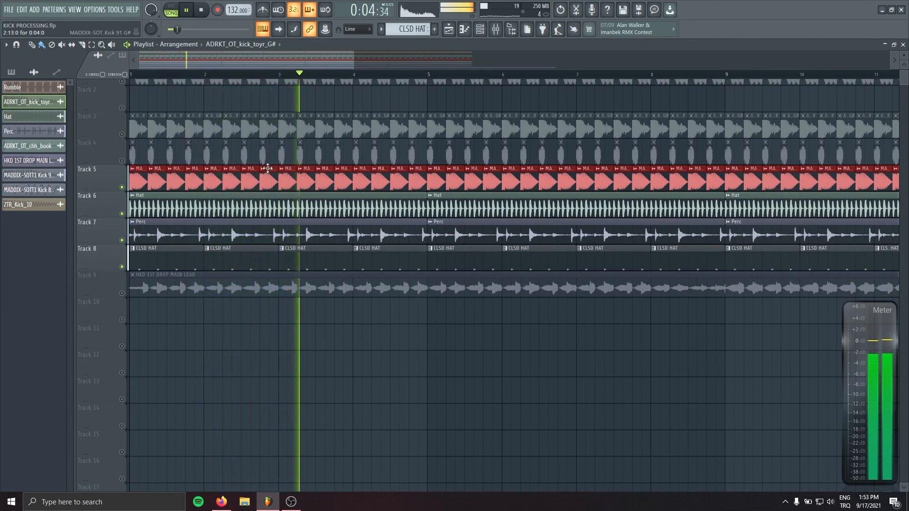
Compare the kicks during playback by switching from Track 5 to Track 4, Track 3 and back to Track 5.
left_click(122, 187)
left_click(122, 161)
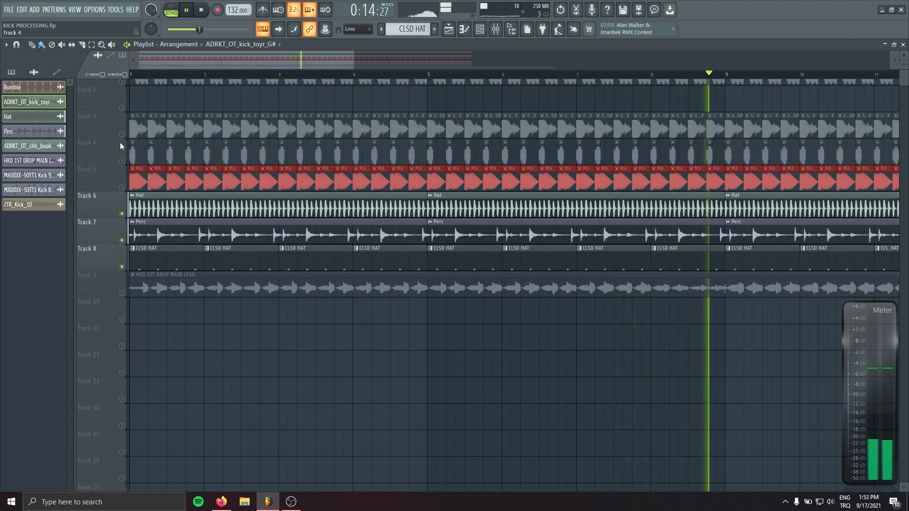
left_click(122, 161)
left_click(122, 134)
scroll(297, 243, "down", 3)
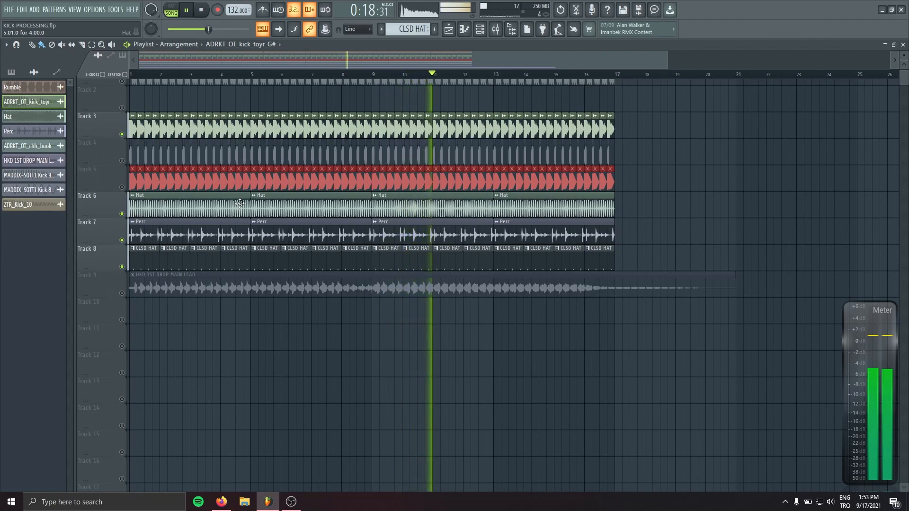
left_click(122, 134)
left_click(122, 187)
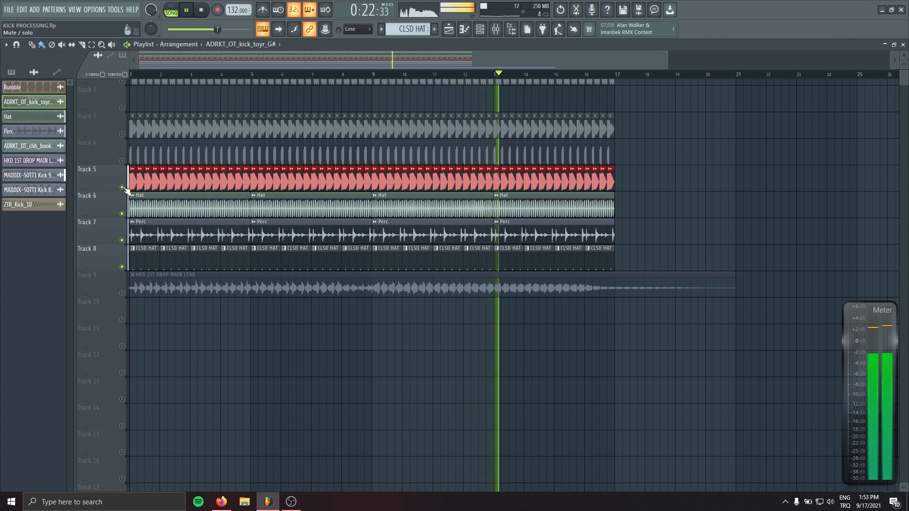
key("space")
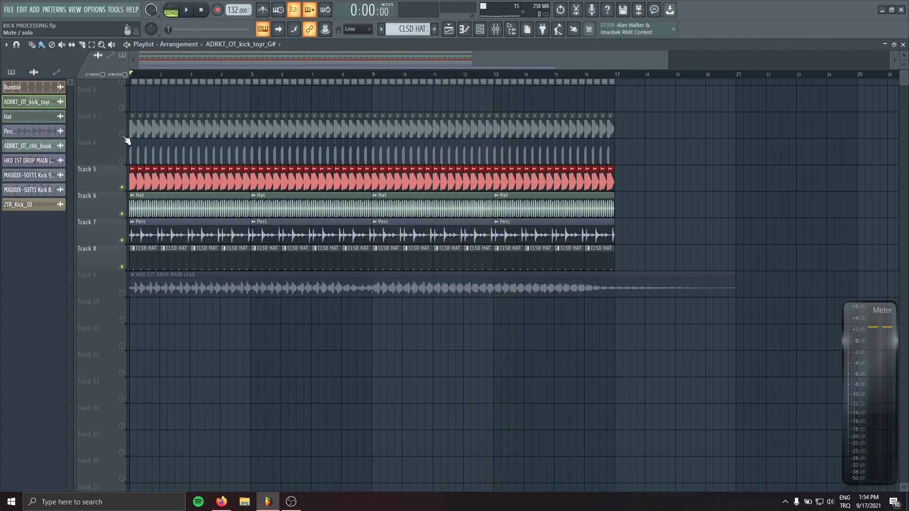
Play the Track 3 kick with the main lead and hats, keeping the Track 5 kick and the Perc track muted.
left_click(122, 134)
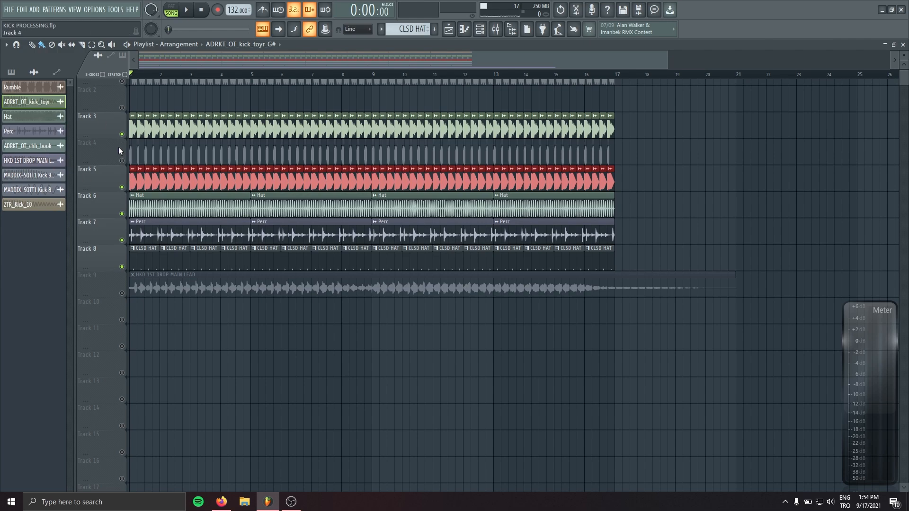
left_click(122, 187)
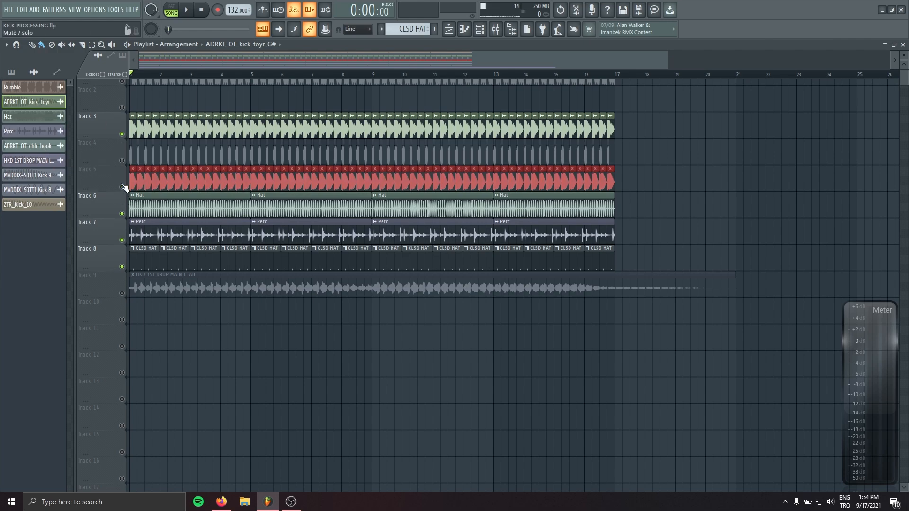
left_click(122, 293)
key("space")
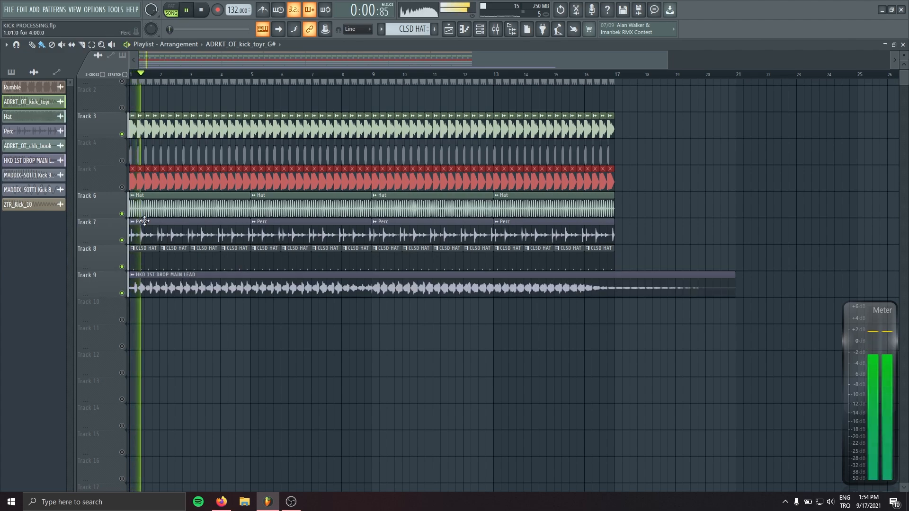
left_click(122, 240)
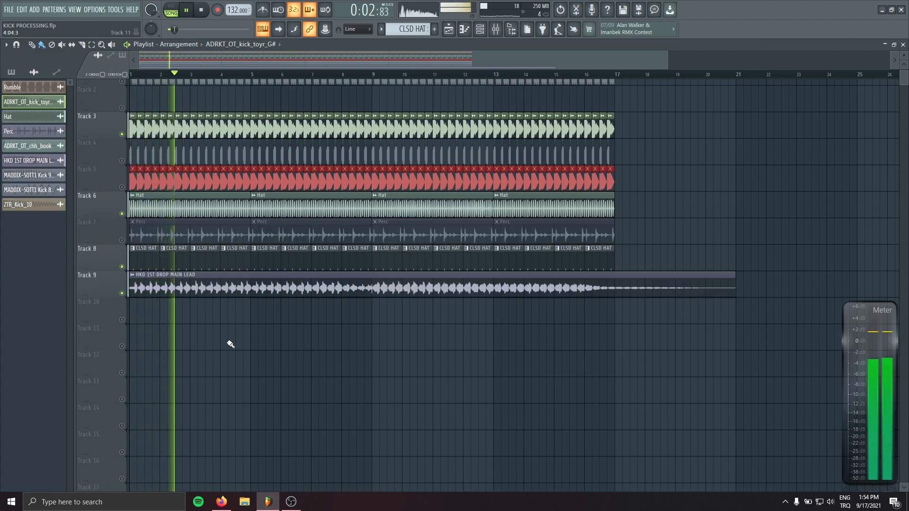
Swap the Track 3 kick for the Track 5 kick during playback to hear it with the lead, and stop.
left_click(122, 188)
left_click(122, 134)
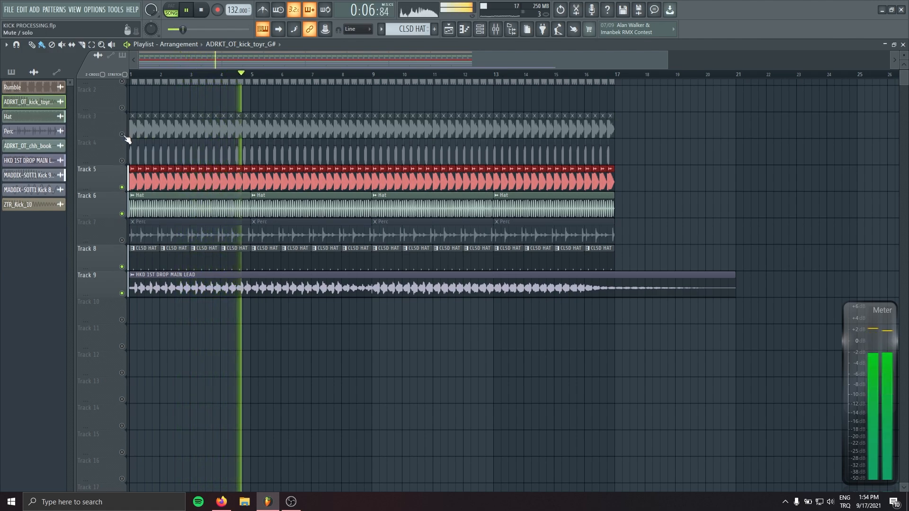
key("space")
Move the Track 5 kick up to Track 1, directly above the Rumble track, and play the Rumble in solo.
scroll(168, 188, "up", 1)
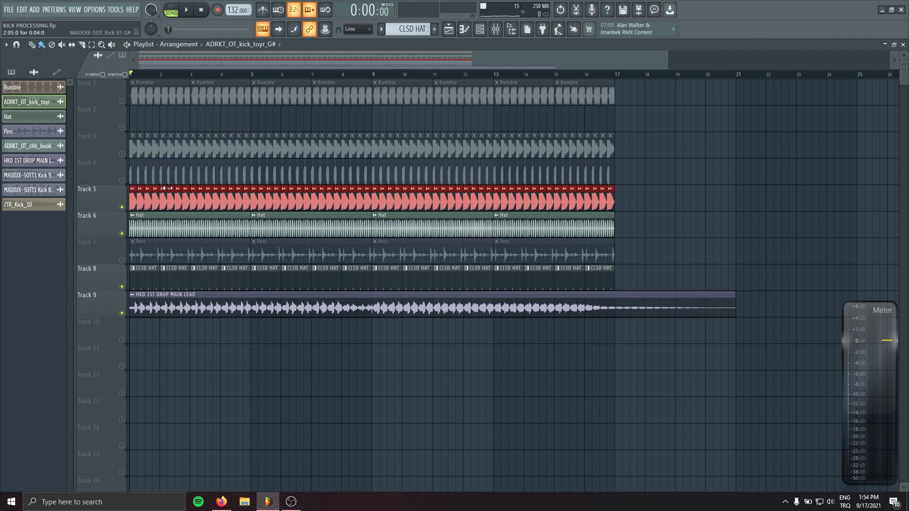
left_click_drag(107, 191, 112, 109)
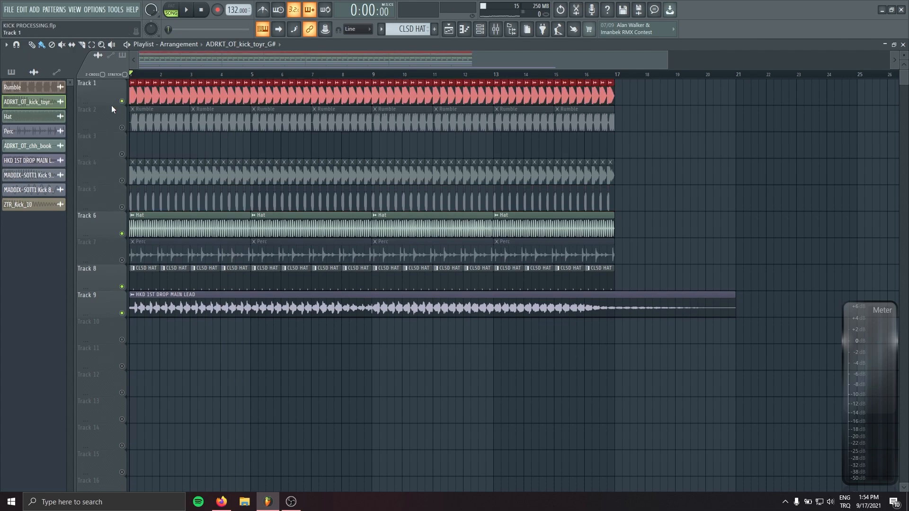
right_click(122, 128)
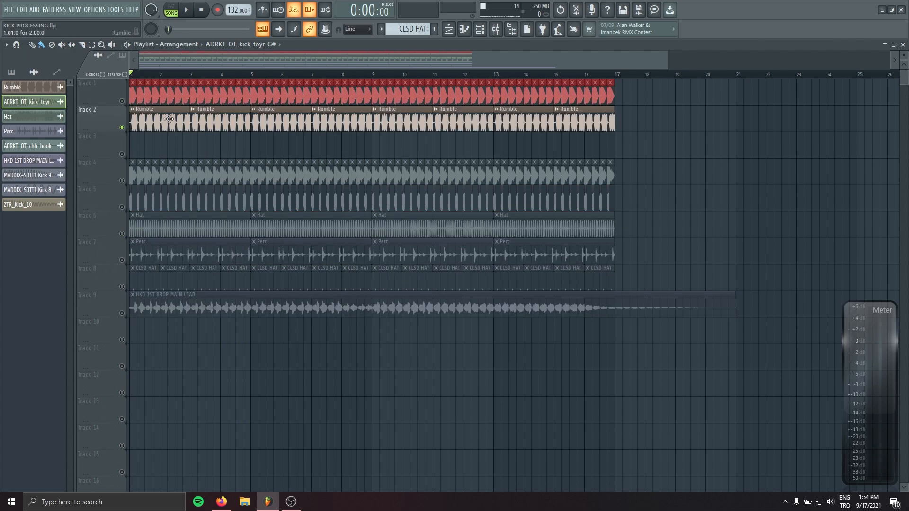
key("space")
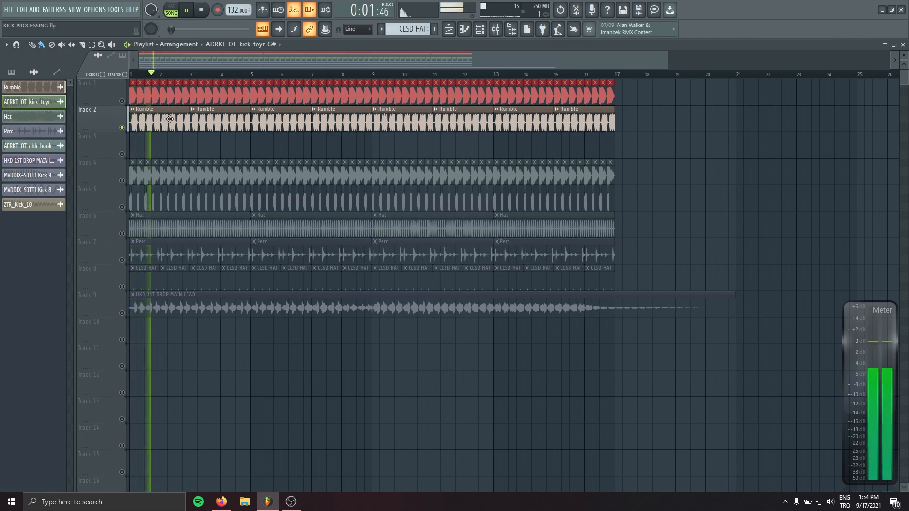
key("space")
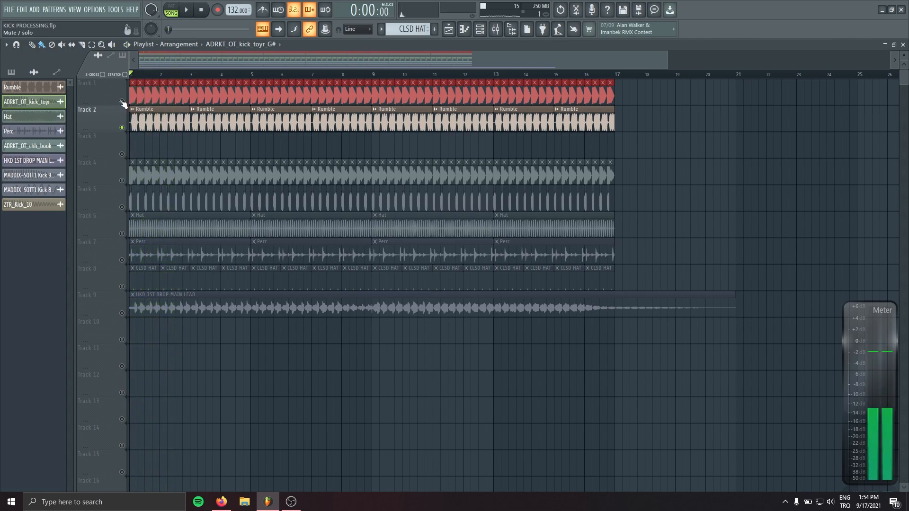
Unmute the Track 1 kick, shorten all its clips to about half a beat, and play them with the Rumble.
left_click(122, 101)
scroll(483, 97, "up", 6)
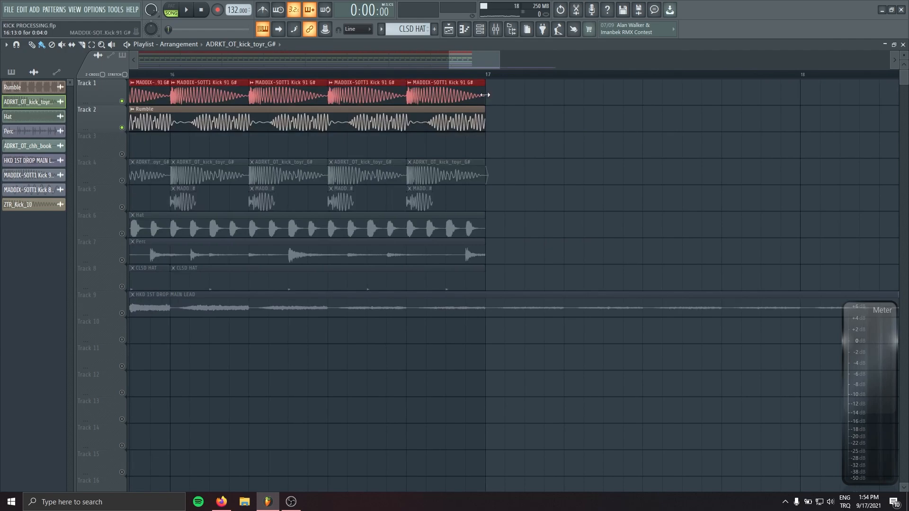
left_click_drag(485, 95, 445, 95)
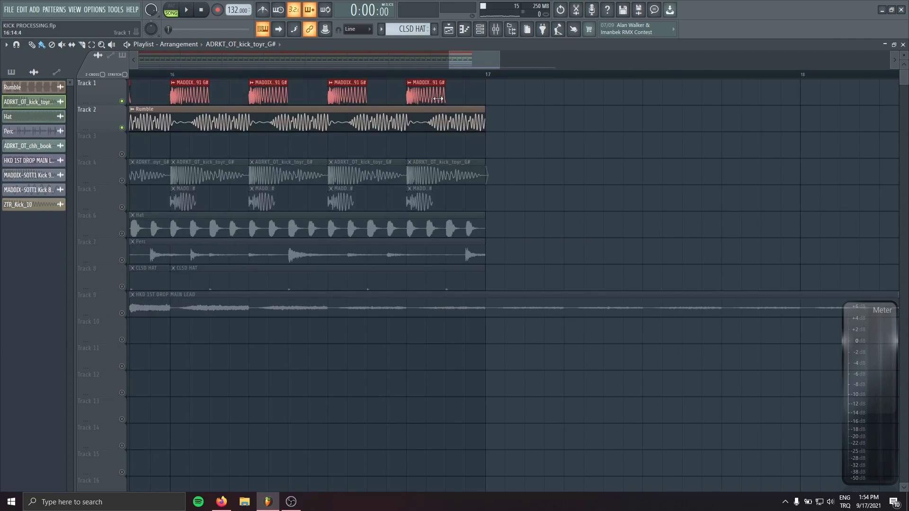
key("space")
Change the declicking mode of the MADDIX-SOTT1 Kick 91 G# sample and shorten its Track 1 clips to under half a beat.
double_click(190, 93)
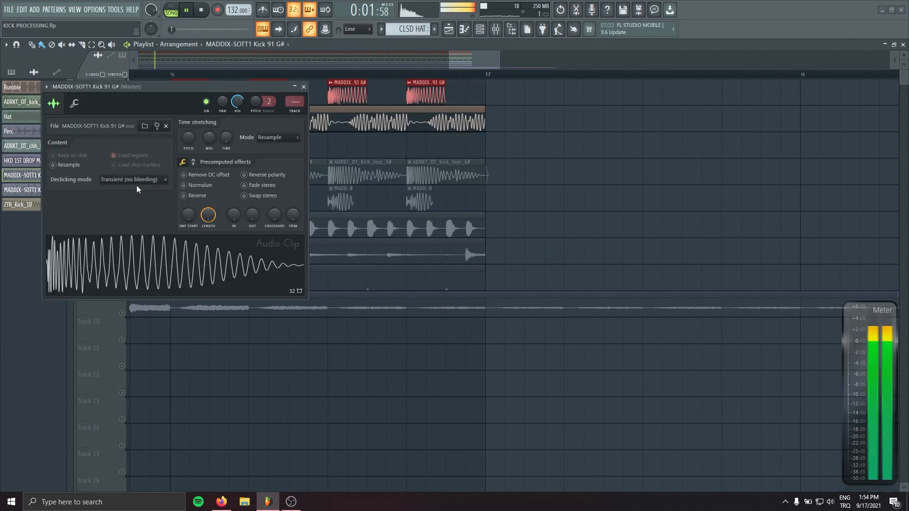
left_click(137, 181)
left_click(131, 218)
left_click(303, 87)
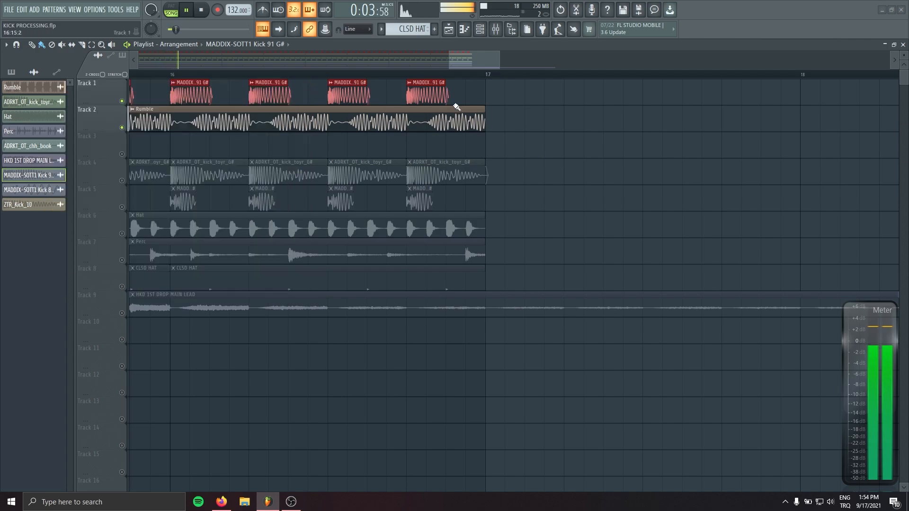
left_click_drag(443, 95, 429, 97)
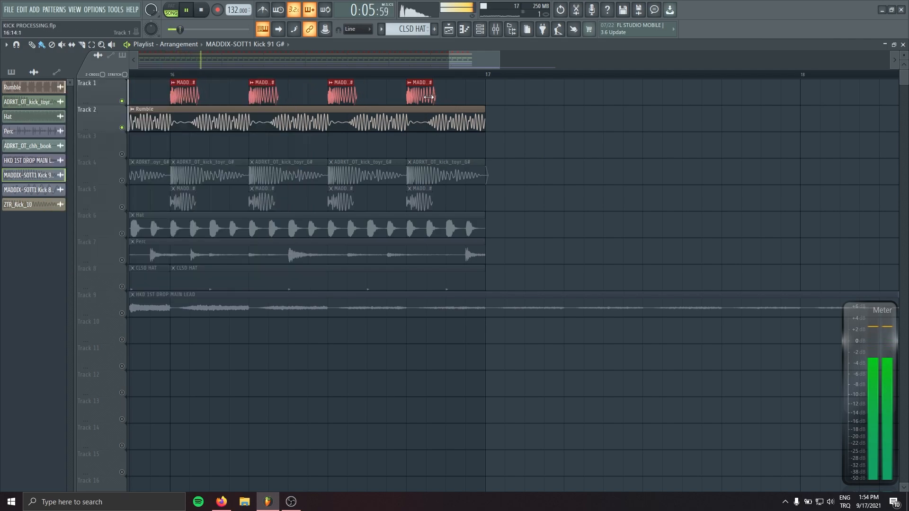
key("space")
Move the ADRKT_OT_kick_toyr_G# track from Track 4 up to Track 1, above the shortened kick.
scroll(332, 138, "down", 10)
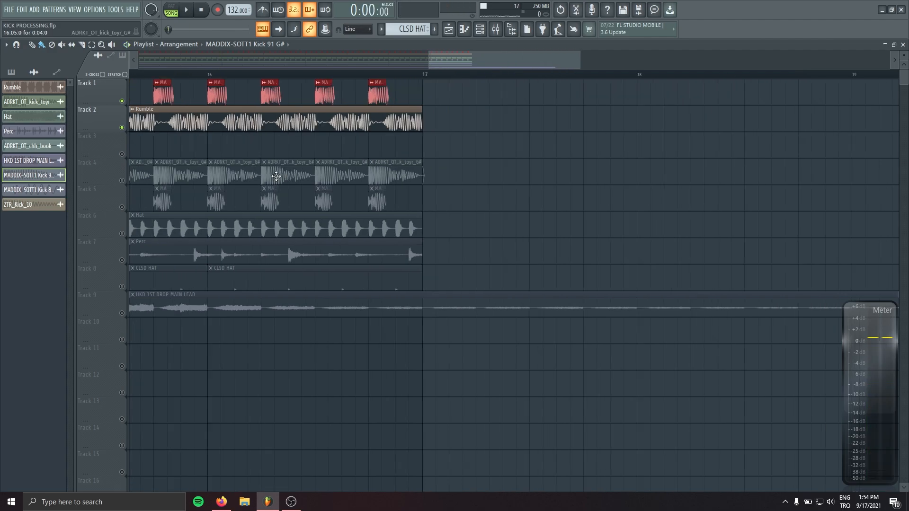
scroll(109, 169, "up", 3)
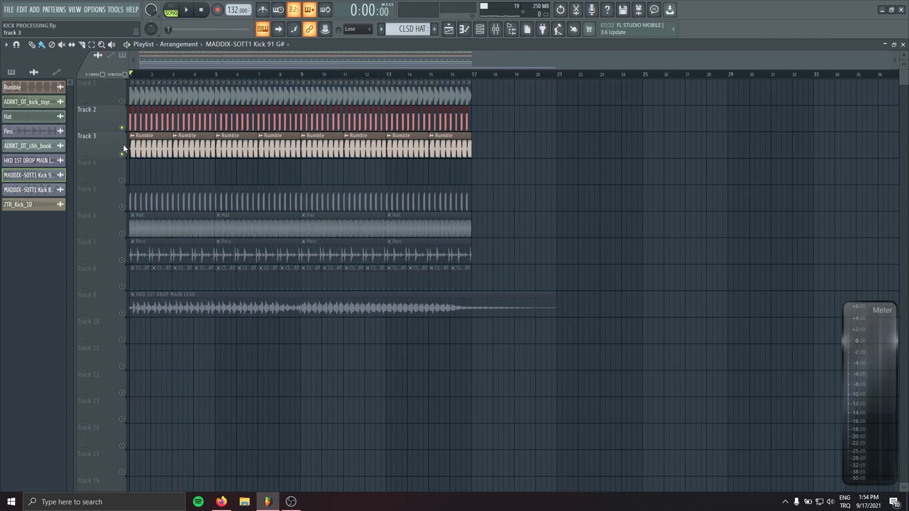
Mute the Track 2 kick, play the Track 1 kick with the Rumble, and shorten its clips to match those on Track 2.
left_click(122, 128)
left_click(122, 101)
key("space")
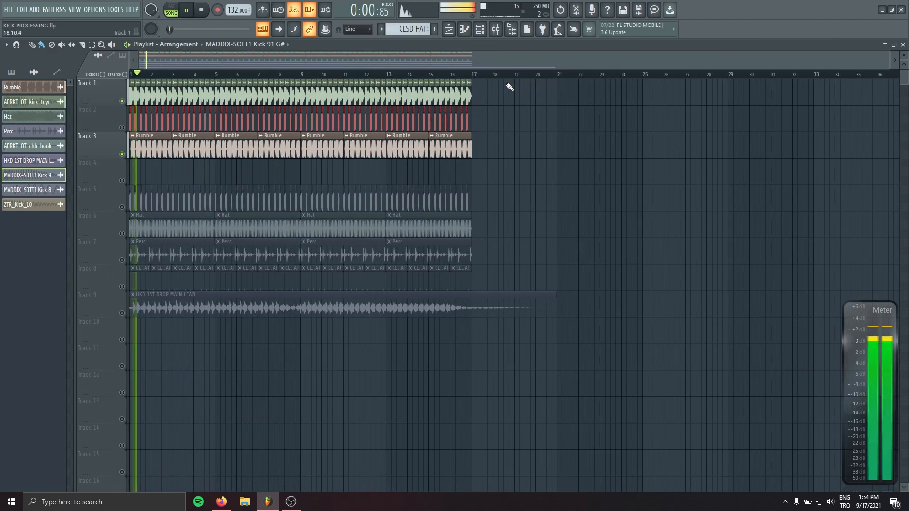
key("space")
scroll(494, 124, "up", 5)
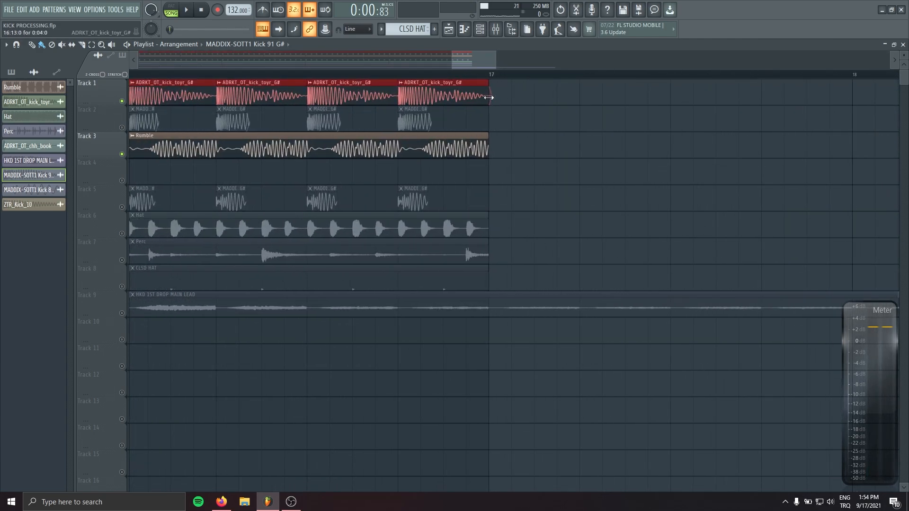
left_click_drag(488, 97, 430, 98)
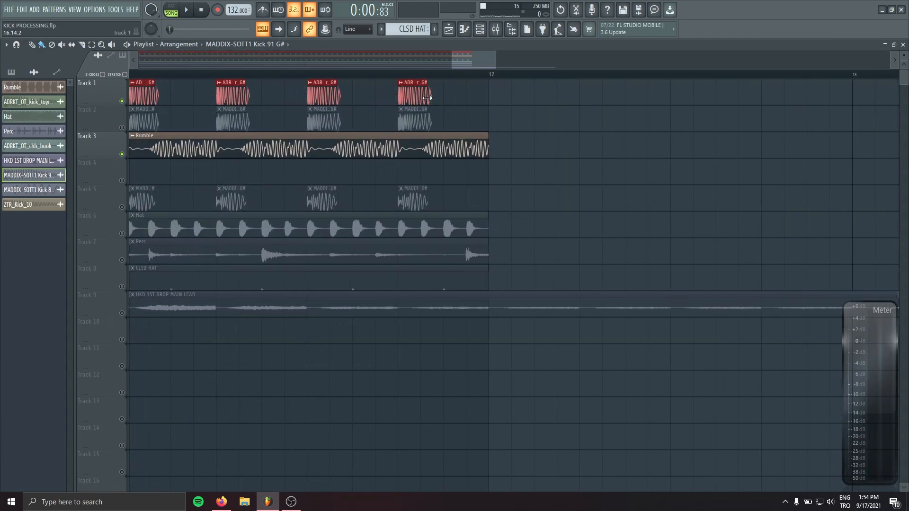
Open the LFOTool effect on the Master mixer track and keep its graph window beside the playlist.
key("F9")
left_click(144, 300)
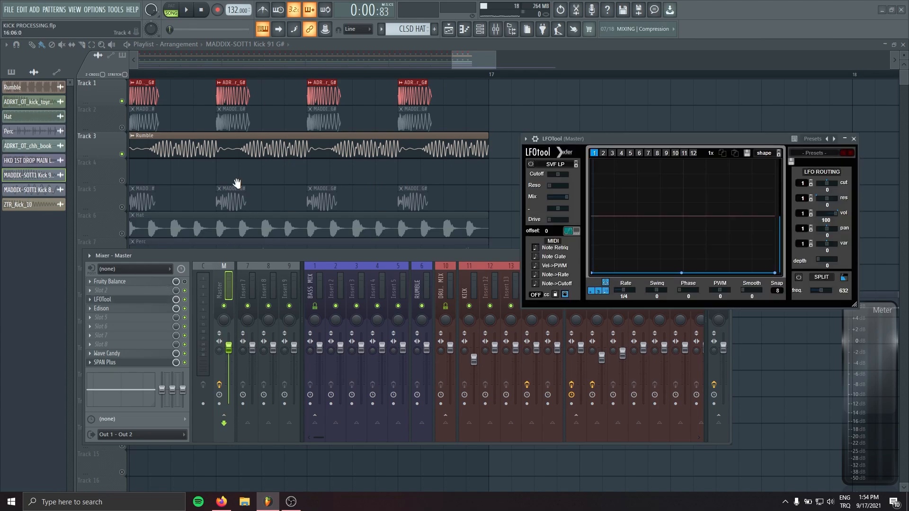
key("F9")
Lengthen the Track 1 kick clips to slightly beyond the Track 2 clips and play them with the Rumble to view the waveform in LFOTool.
scroll(235, 183, "down", 4)
scroll(418, 122, "up", 4)
scroll(303, 121, "up", 1)
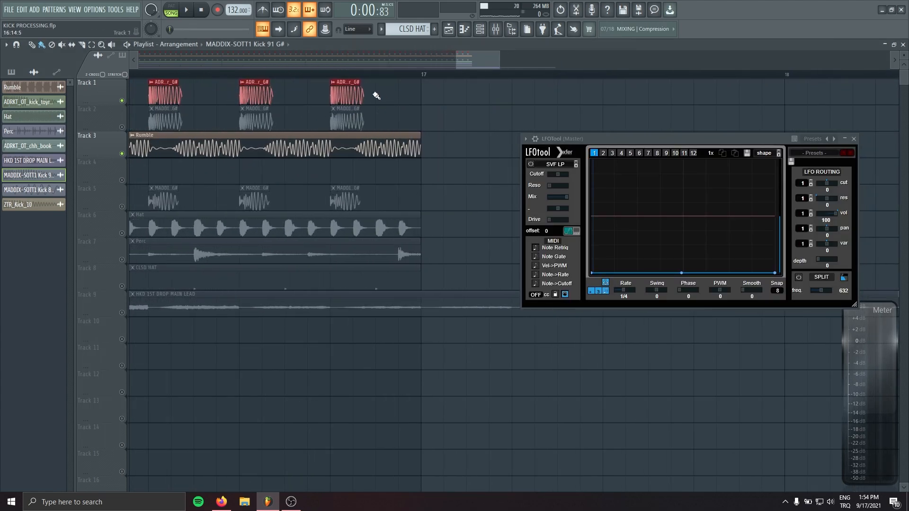
mouse_move(361, 91)
left_mouse_down()
mouse_move(426, 95)
mouse_move(365, 98)
left_mouse_up()
key("space")
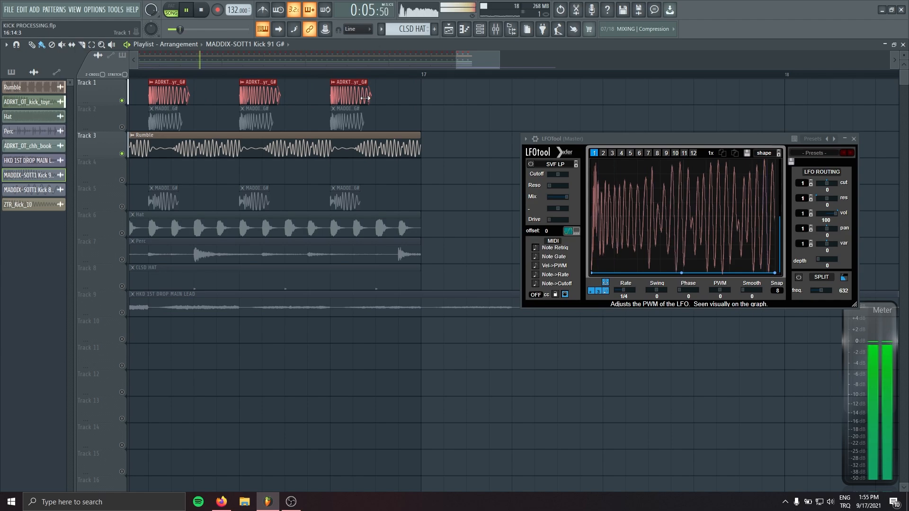
key("space")
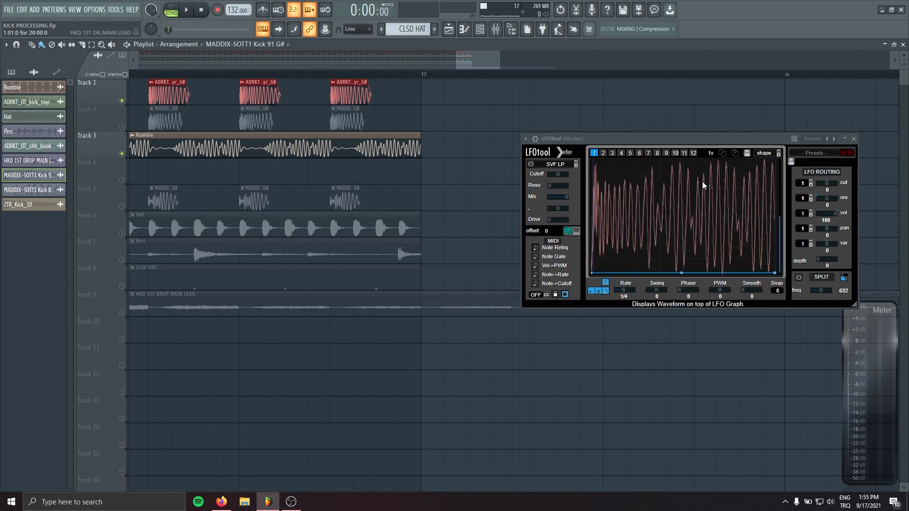
Lower the Rumble sample's channel volume to 65% during playback and close its channel settings.
double_click(298, 150)
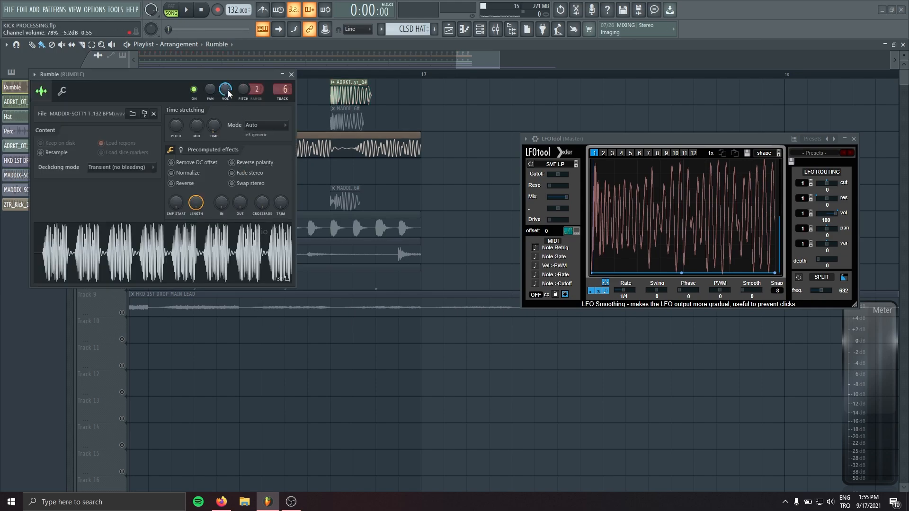
left_click_drag(226, 91, 253, 176)
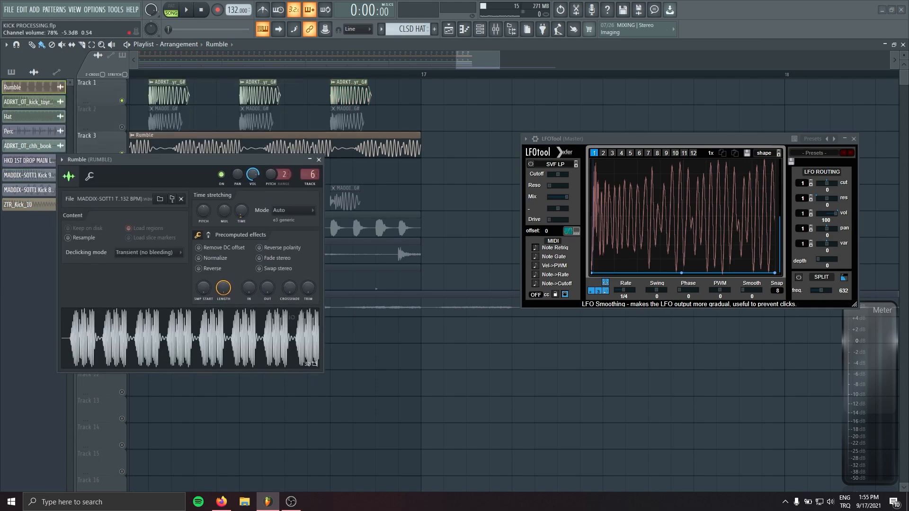
key("space")
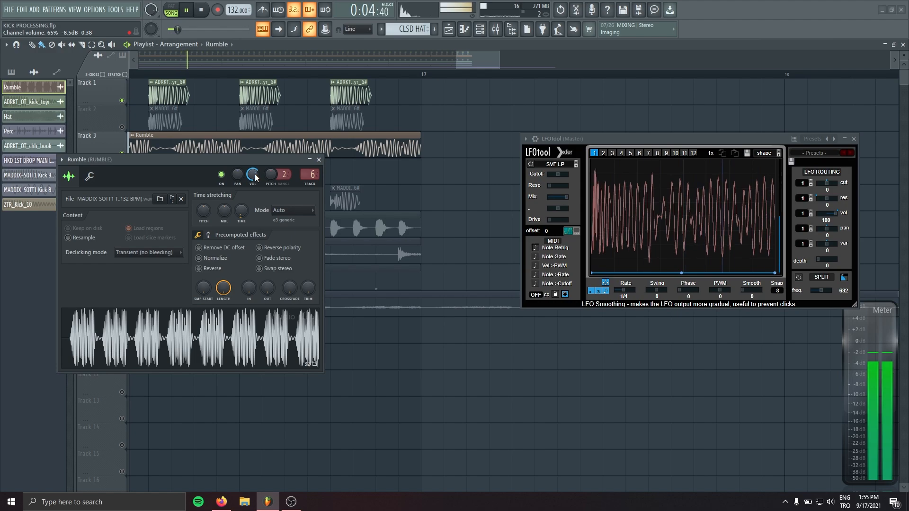
left_click(319, 160)
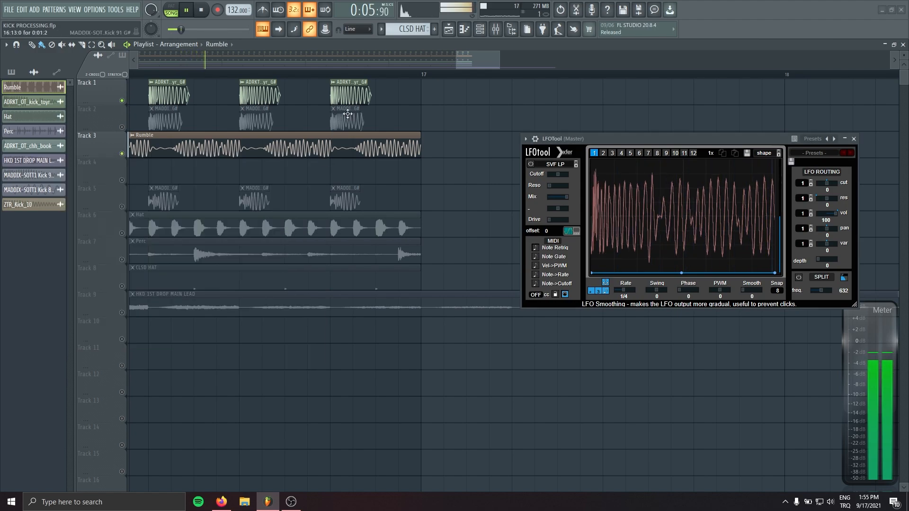
Fine-tune the Track 1 kick clip length against the Rumble during playback, ending slightly shorter than the Track 2 clips.
left_click(86, 90)
left_click_drag(367, 90, 353, 92)
key("space")
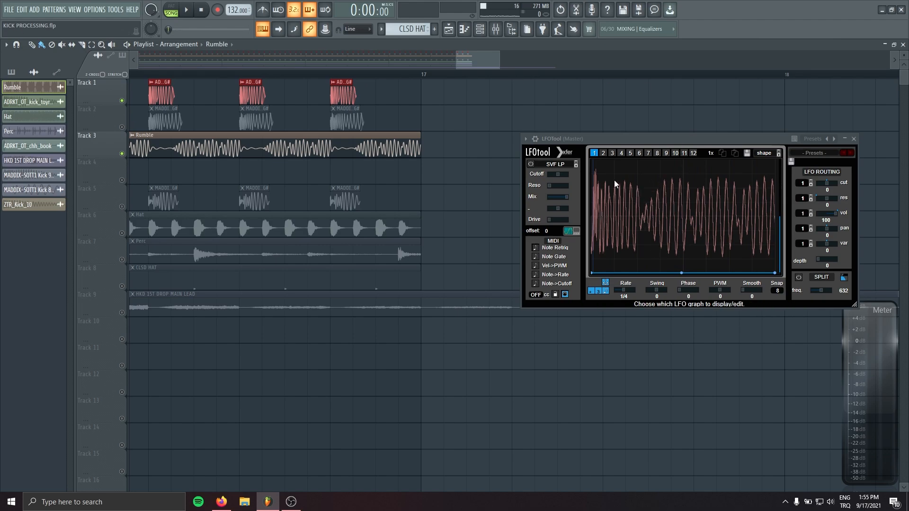
left_click_drag(356, 88, 358, 87)
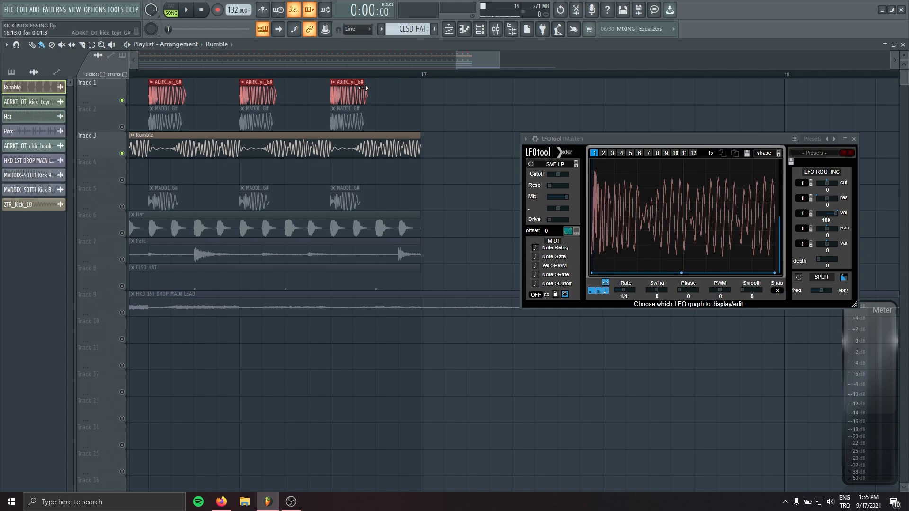
key("space")
key("space")
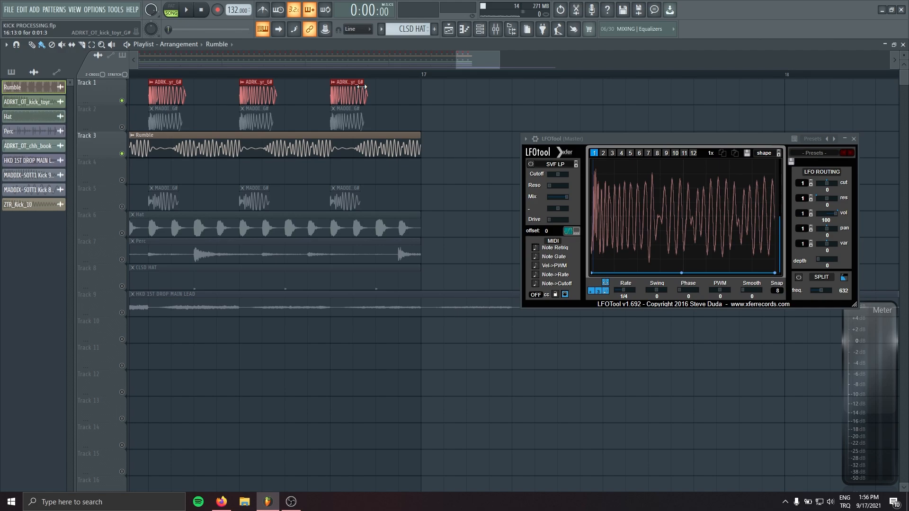
key("space")
left_click_drag(363, 87, 356, 88)
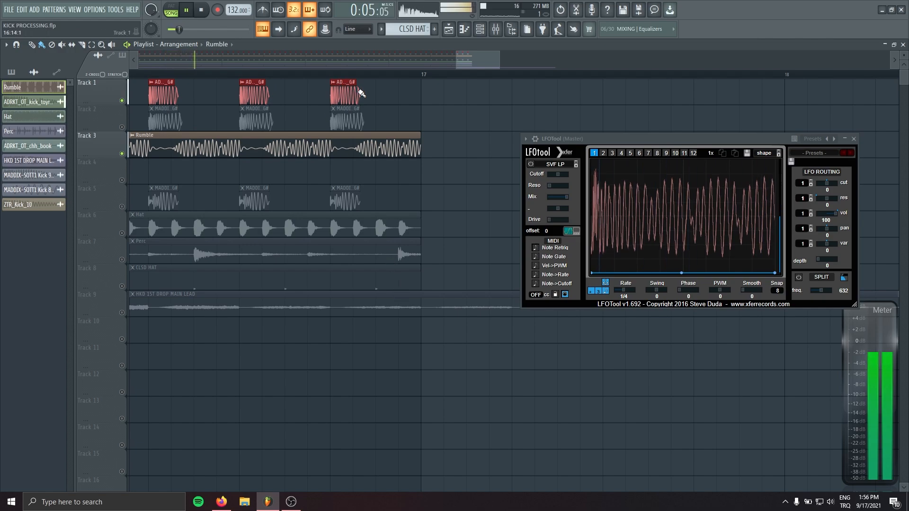
key("space")
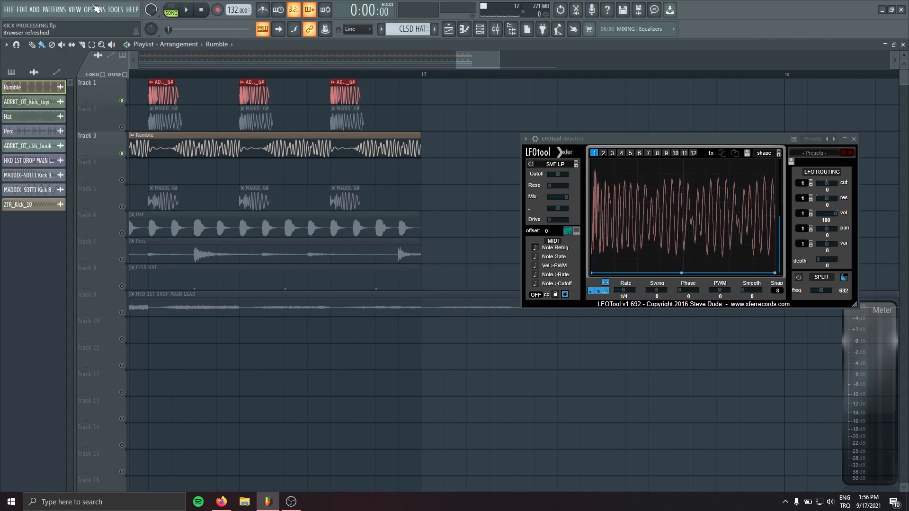
Set the project's timebase (PPQ) to 96 in the project settings.
left_click(98, 13)
left_click(112, 81)
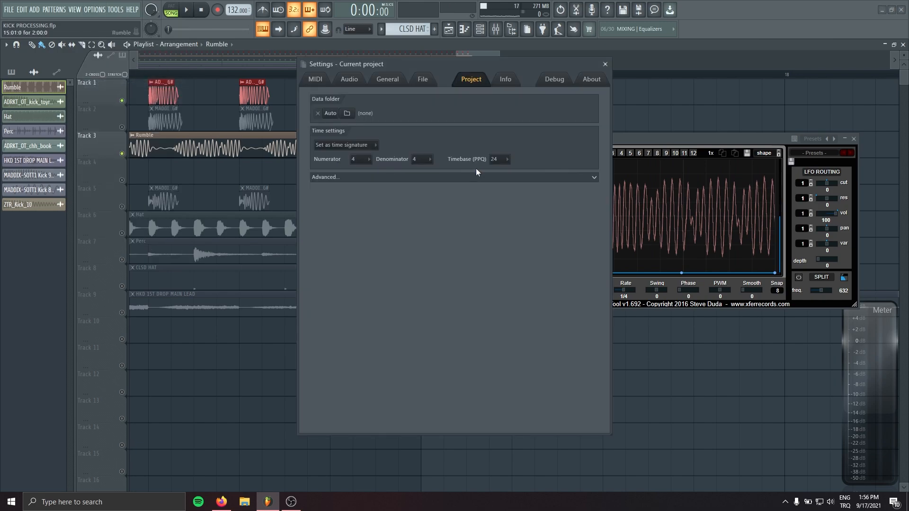
left_click(496, 152)
left_click(505, 197)
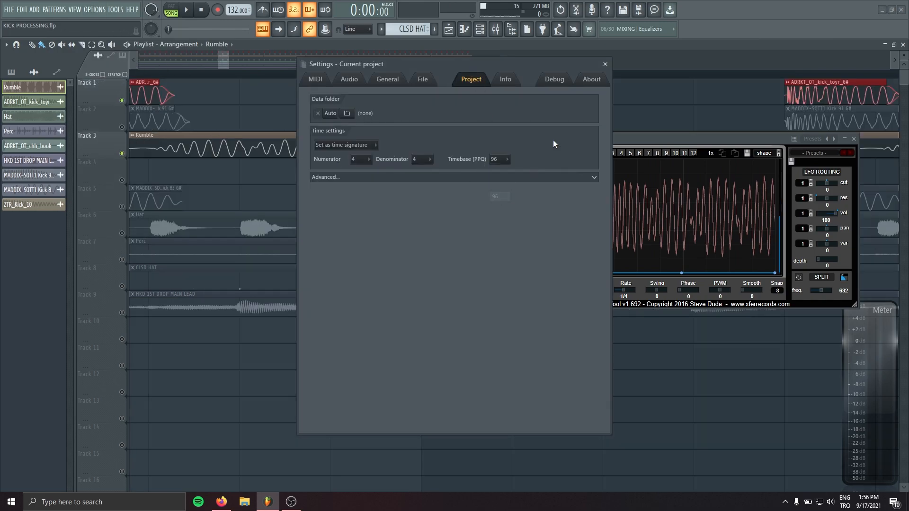
left_click(605, 64)
Lengthen the Track 1 kick clips by a few ticks at the finer resolution and play them with the Rumble.
scroll(199, 171, "down", 10)
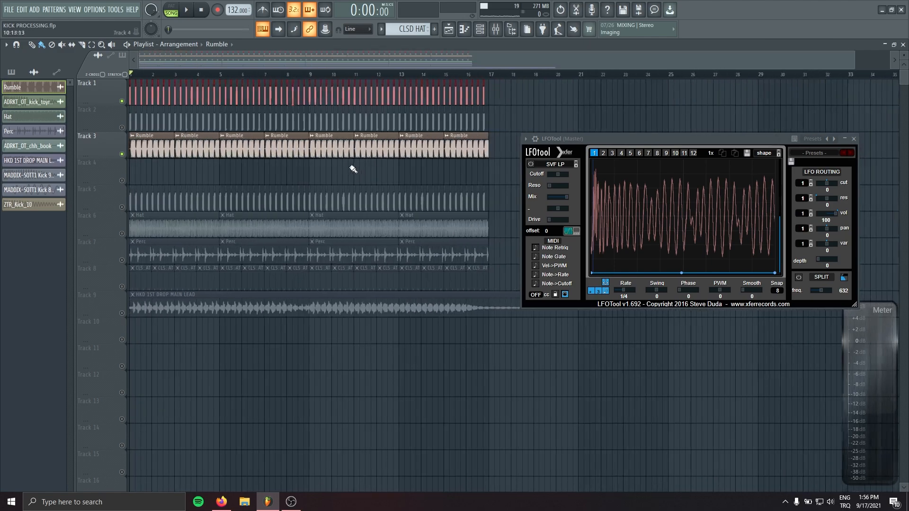
scroll(483, 152, "up", 5)
scroll(481, 156, "up", 3)
scroll(190, 163, "up", 3)
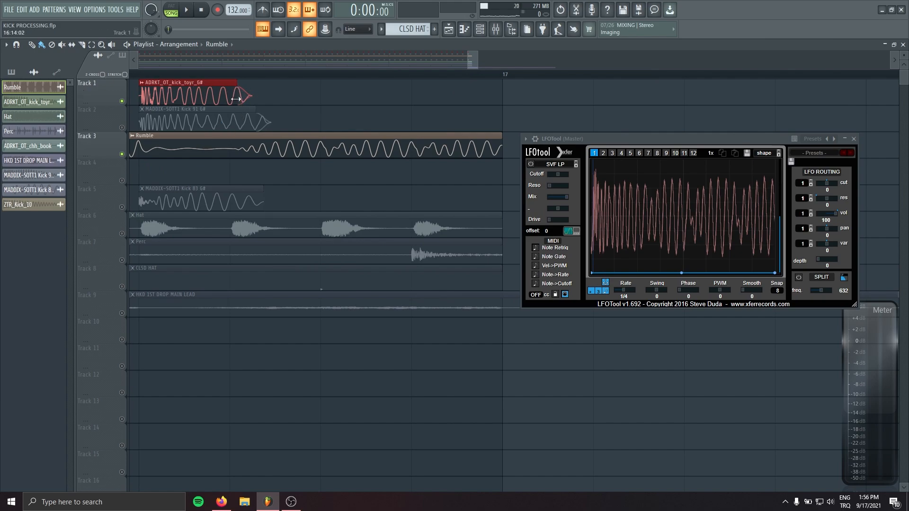
key("space")
left_click_drag(233, 100, 243, 104)
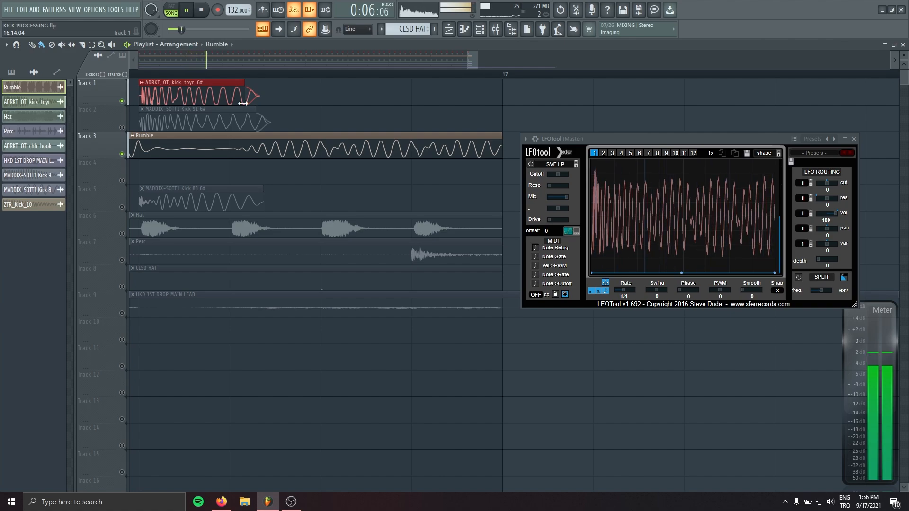
key("space")
key("space")
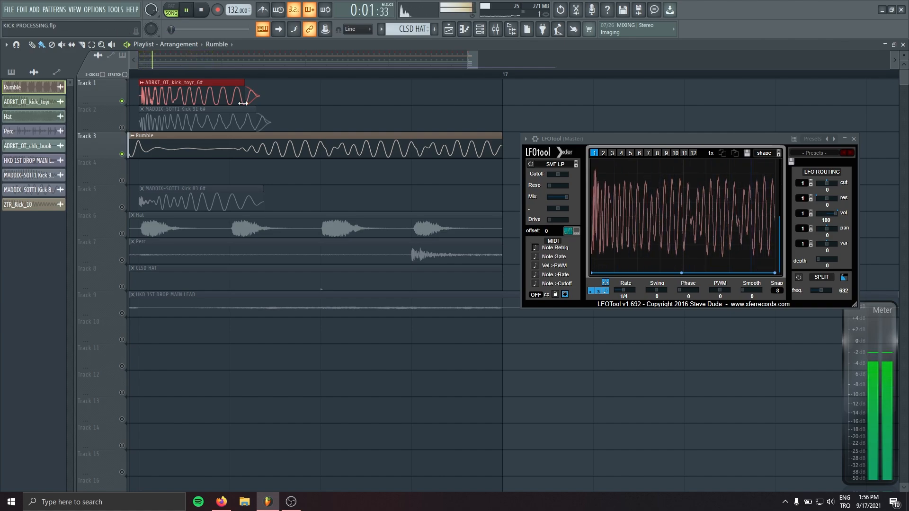
key("space")
Mute Track 1, unmute the Track 2 kick, and trim its clips to nearly the Track 1 clip length while playing with the Rumble.
left_click(122, 101)
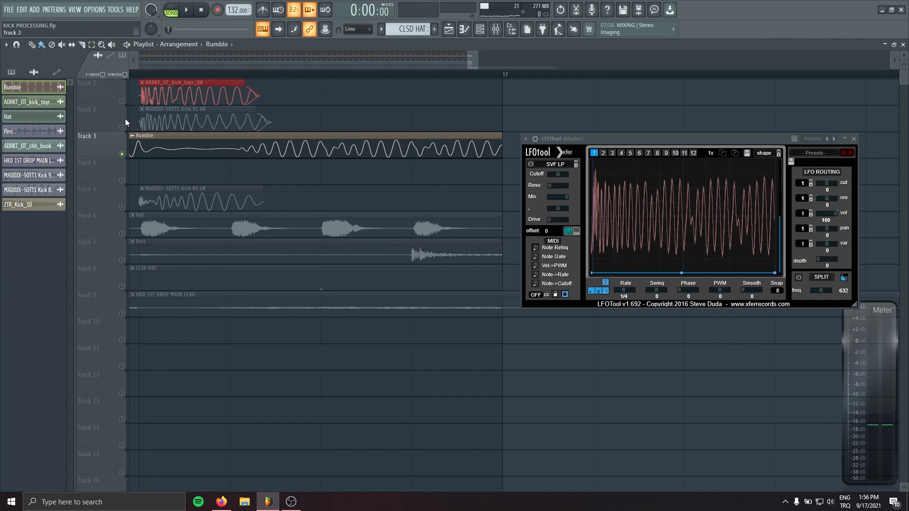
left_click(122, 128)
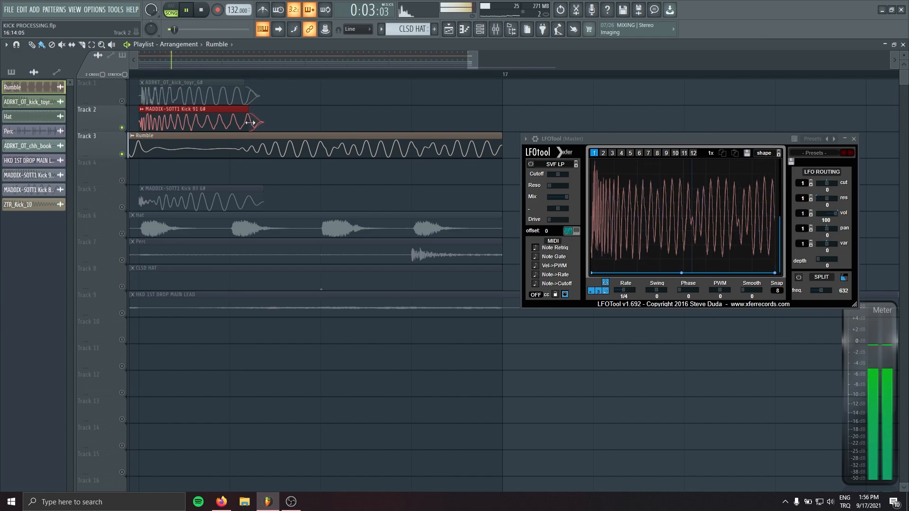
left_click_drag(249, 123, 246, 124)
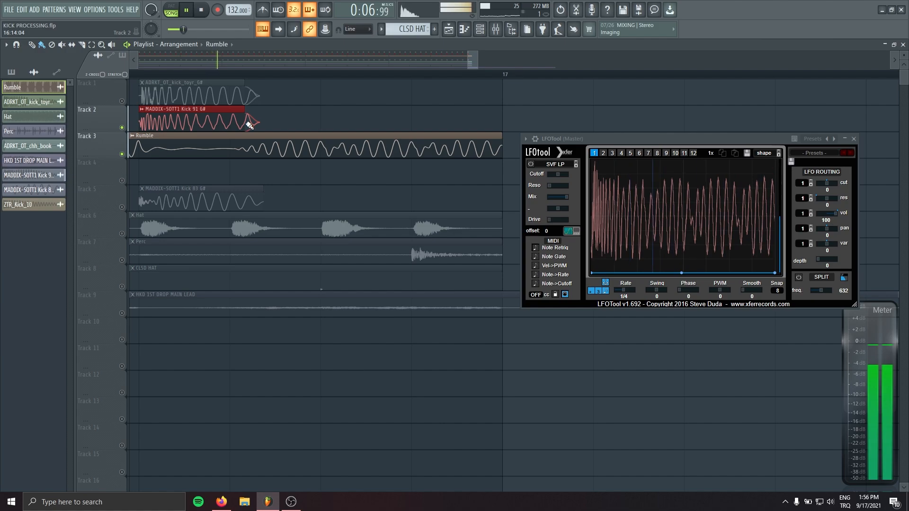
left_click_drag(244, 122, 247, 123)
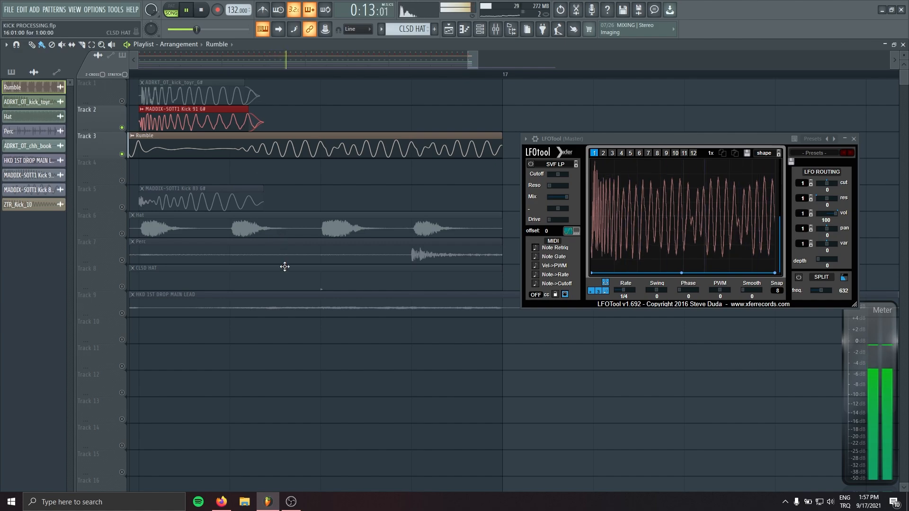
key("space")
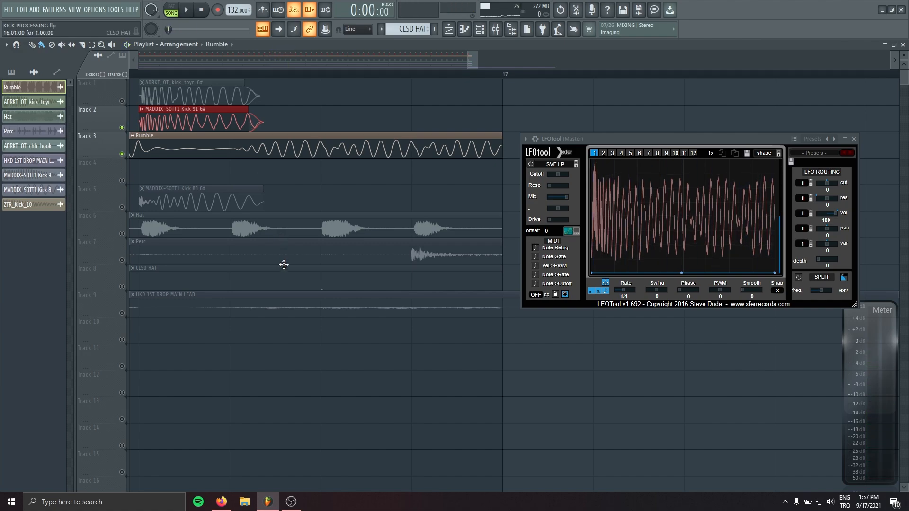
Unmute the Hat, Perc and CLSD HAT tracks and play them with the Track 1 kick and the Rumble.
scroll(310, 87, "down", 8)
left_click(380, 169)
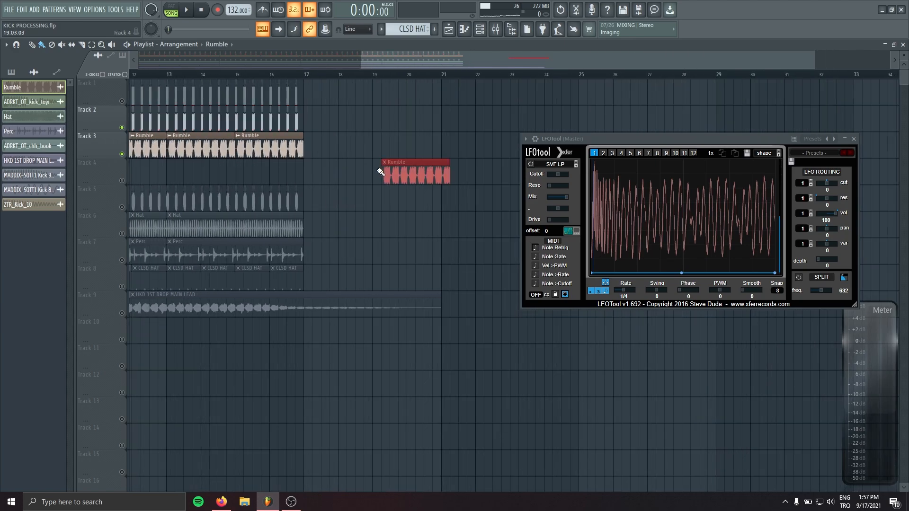
right_click(382, 181)
scroll(174, 187, "left", 8)
scroll(119, 207, "down", 1)
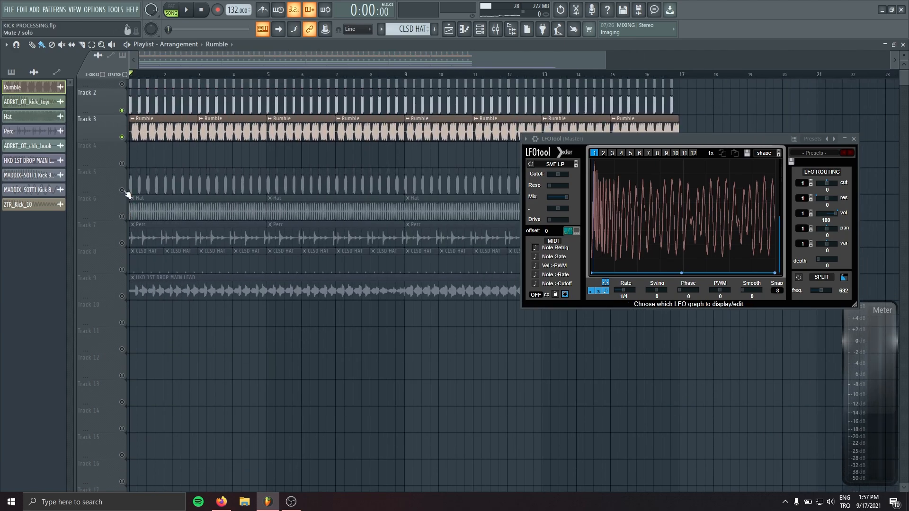
left_click(122, 217)
key("space")
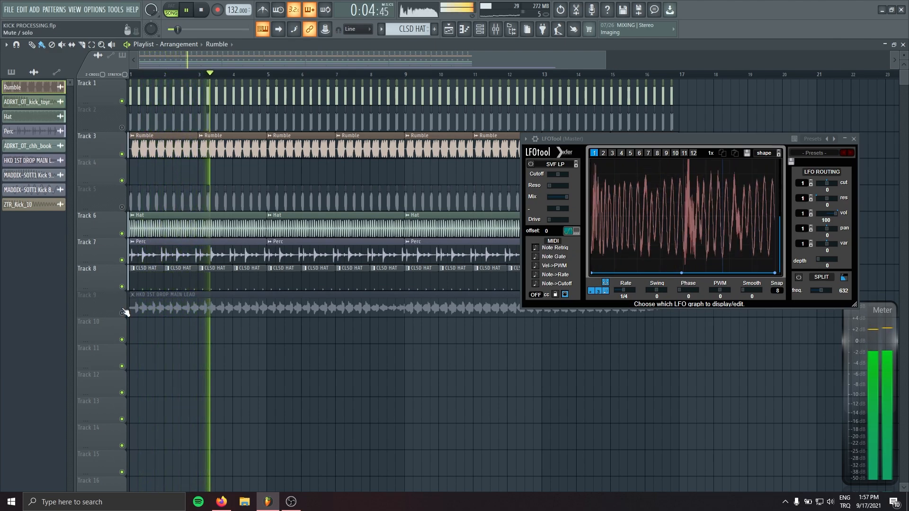
key("space")
Mute the Track 1 kick, unmute the Track 2 kick, and play it with the drums and the Rumble.
left_click(121, 121)
left_click(122, 101)
key("space")
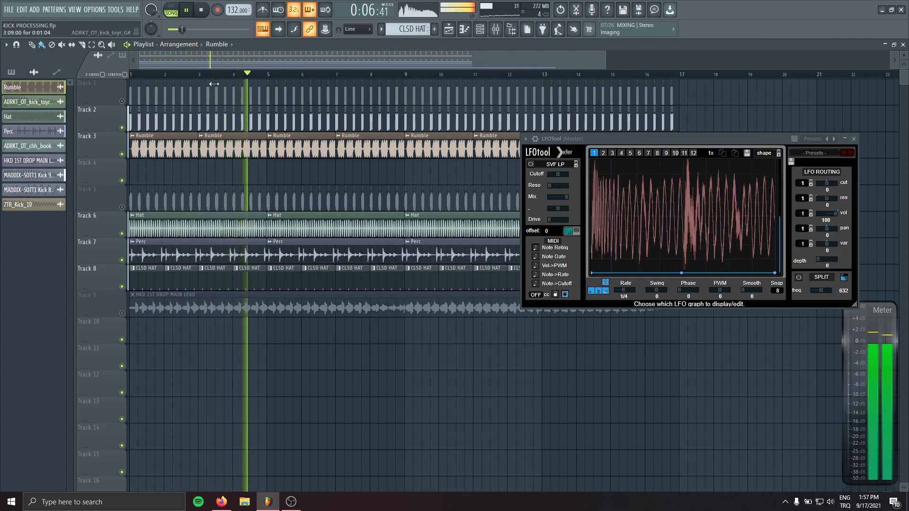
key("space")
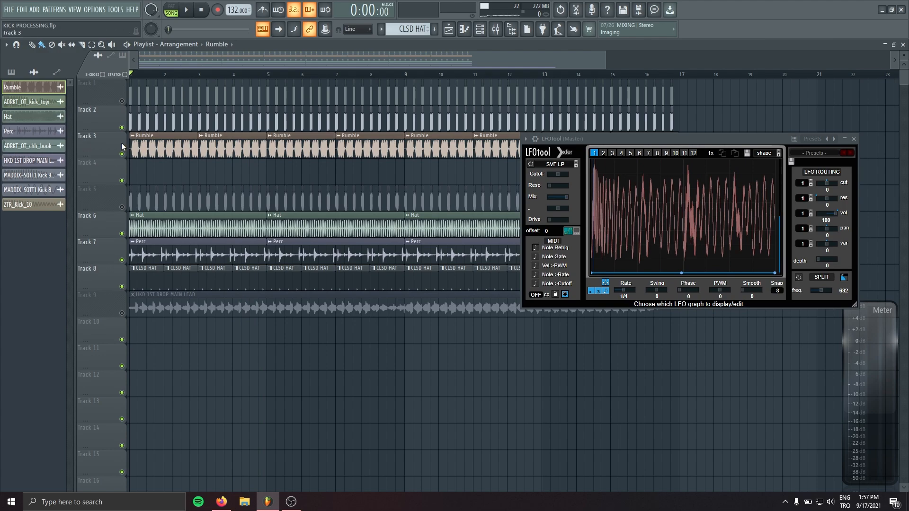
Route the MADDIX-SOTT1 Kick 91 G# channel to the KICK mixer track, number 11, and show it in the mixer.
scroll(179, 102, "up", 6)
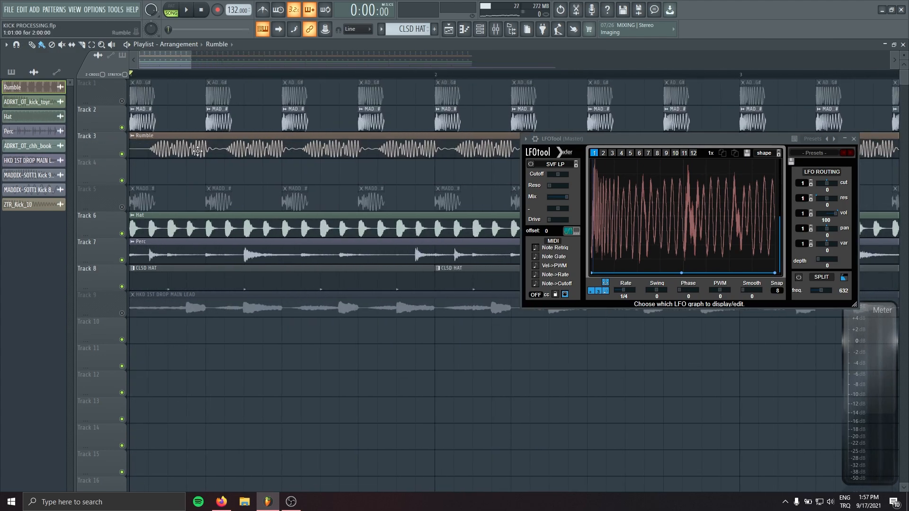
double_click(133, 120)
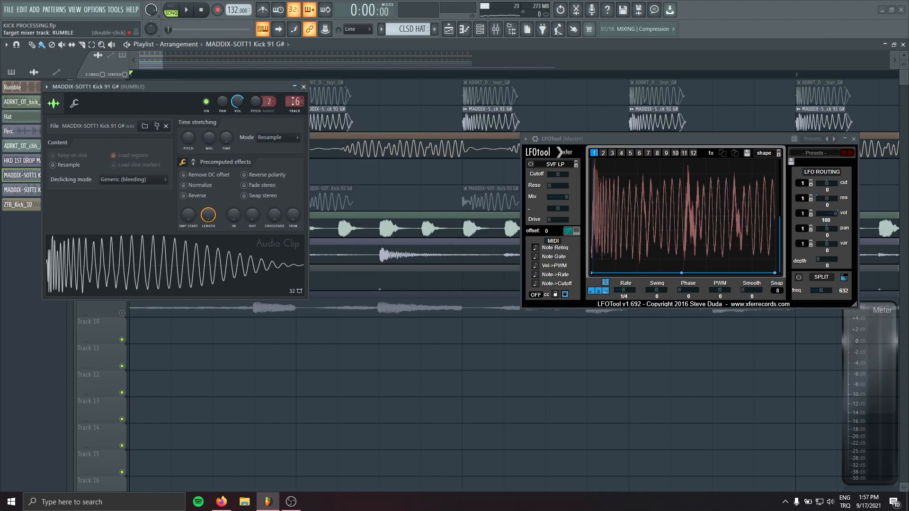
double_click(295, 101)
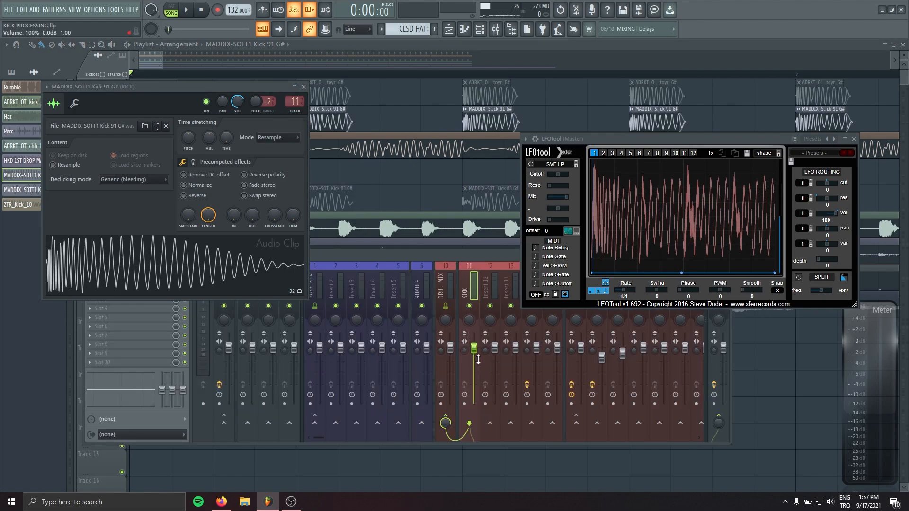
Move the LFOTool window clear of the mixer and close the kick's channel settings while playing the arrangement.
left_click_drag(592, 139, 684, 167)
key("space")
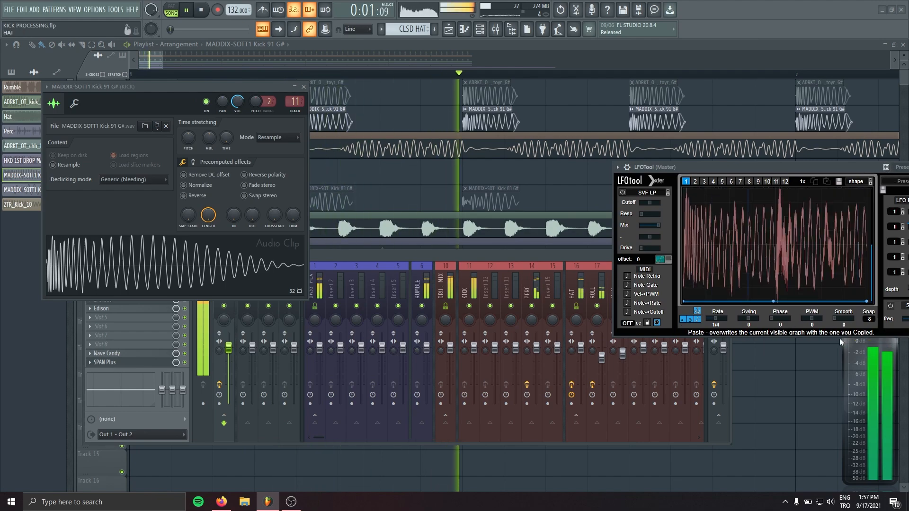
left_click(303, 87)
key("space")
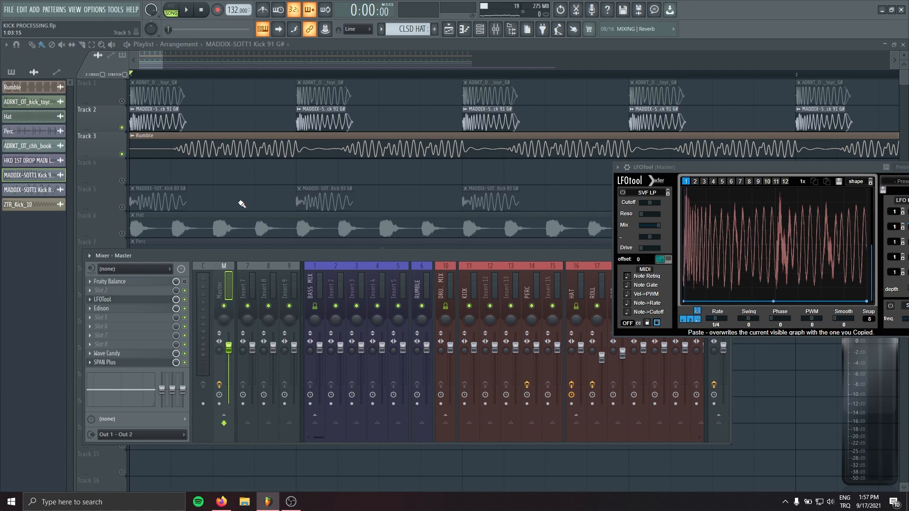
Hide the mixer and play the Track 2 kick soloed.
key("F9")
key("space")
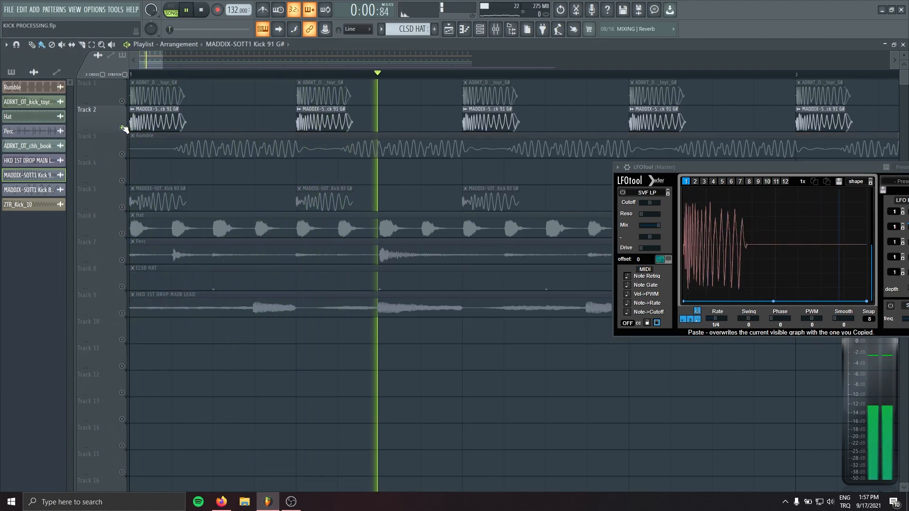
key("space")
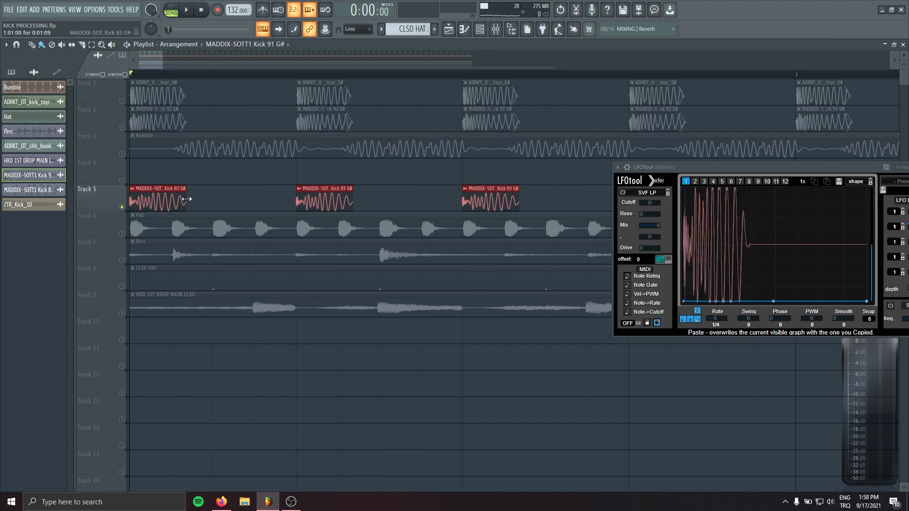
Trim the MADDIX-SOTT1 Kick 83 G# clips on Track 5 to short transients and move that track up to the Track 2 position.
left_click_drag(186, 201, 160, 206)
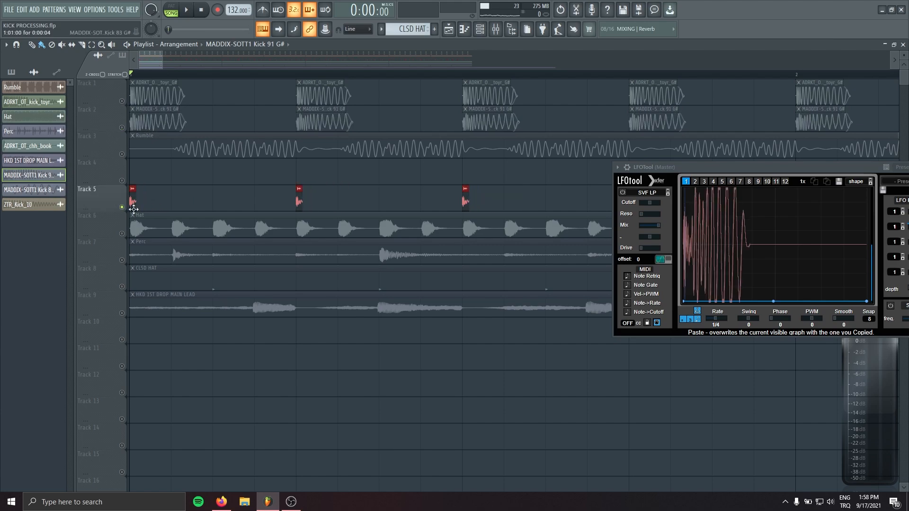
left_click_drag(101, 197, 102, 123)
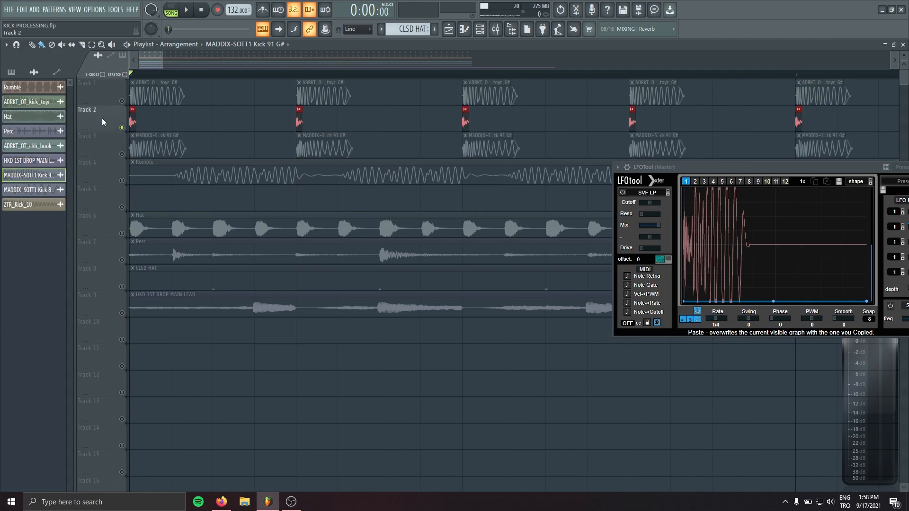
Set the declicking mode of MADDIX-SOTT1 Kick 83 G# to Generic (bleeding) and play the trimmed kick.
double_click(133, 119)
left_click(147, 192)
left_click(163, 232)
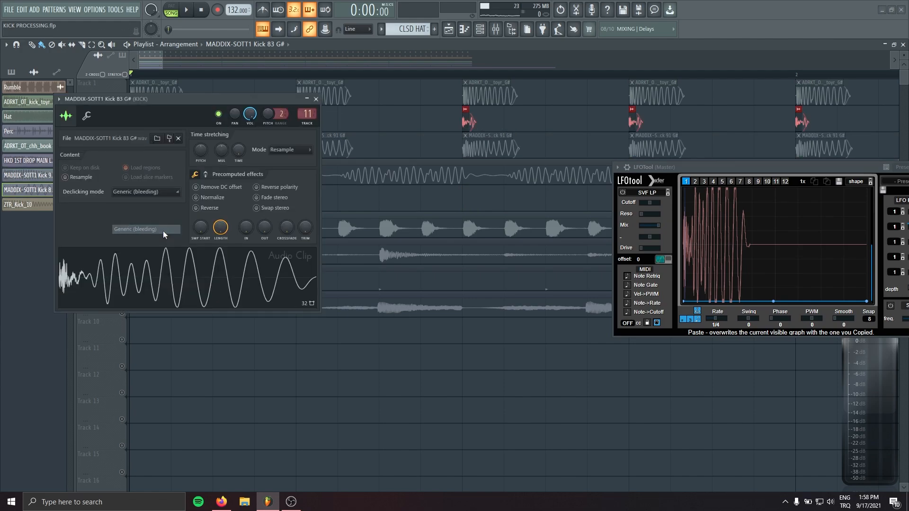
left_click(316, 99)
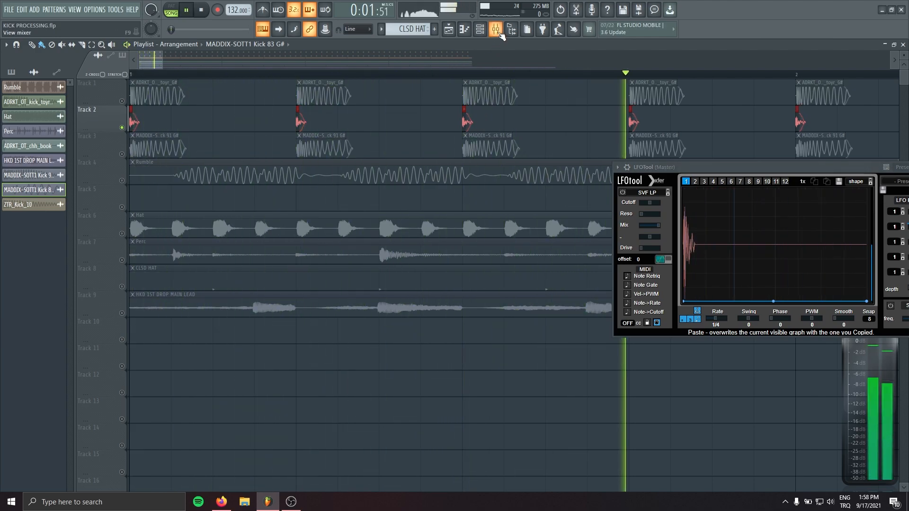
key("space")
Route the MADDIX-SOTT1 Kick 83 G# channel to mixer track 12 and name that track "top kick".
double_click(298, 124)
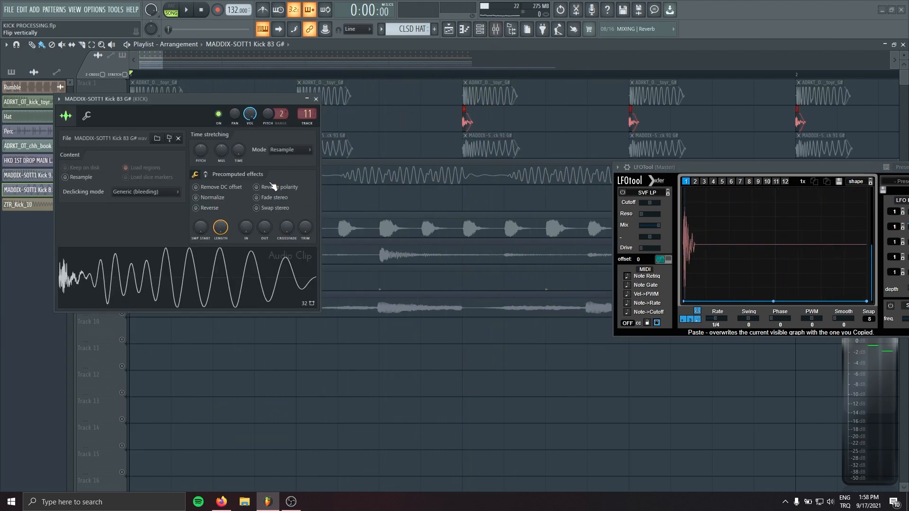
double_click(307, 114)
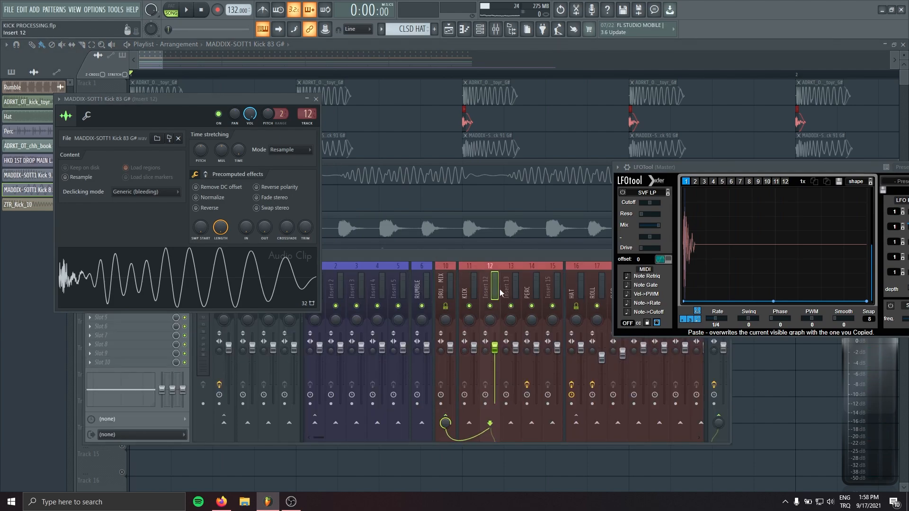
key("F2")
type("top")
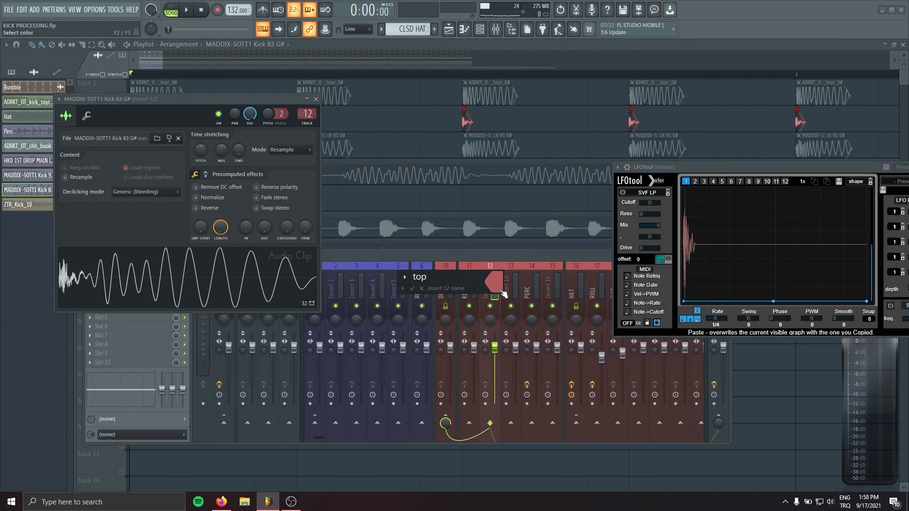
type(" kick")
key("Return")
key("Escape")
Play the top kick alone, then unmute the Kick 91 G# clips on Track 3 and play both kicks together.
key("space")
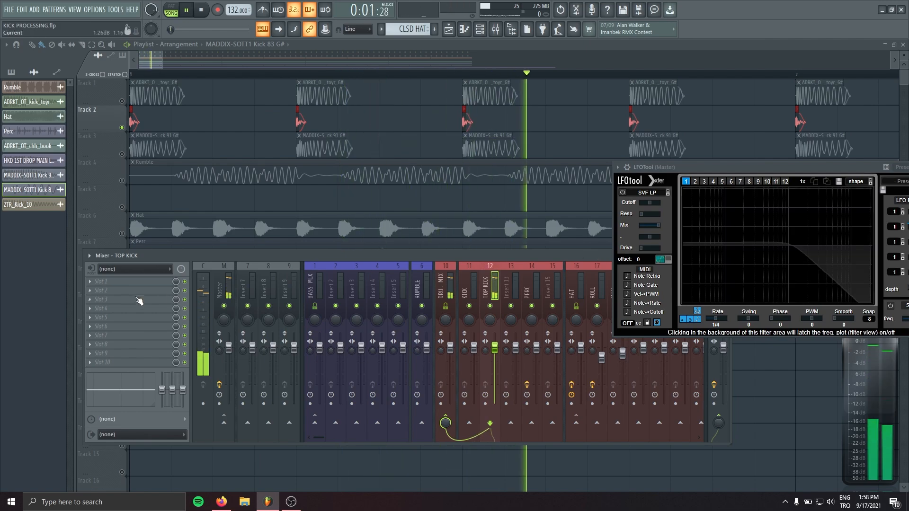
key("space")
key("F9")
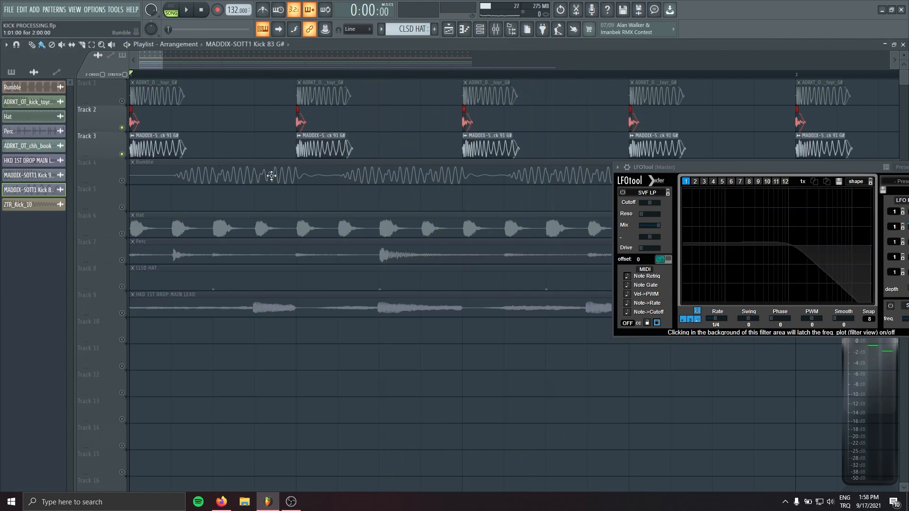
key("space")
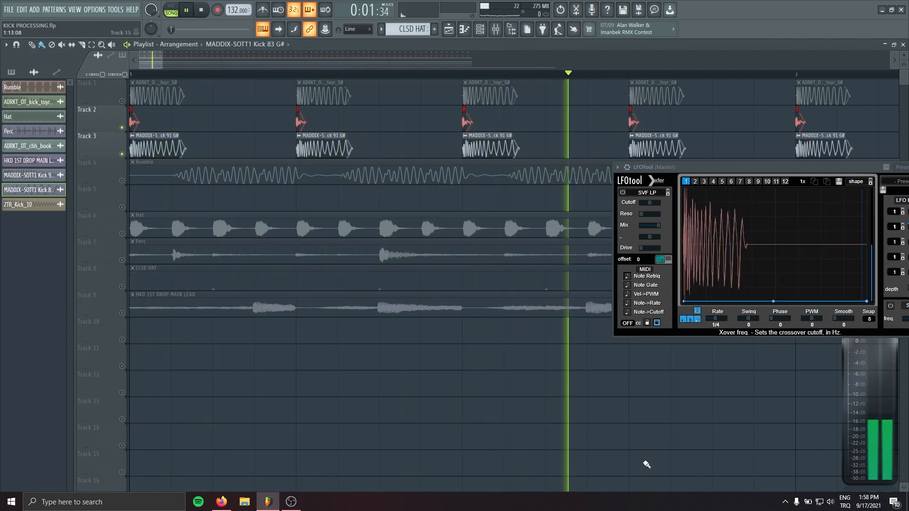
Try the TOP KICK fader at about 94% and compare both kicks playing with TOP KICK muted and unmuted.
left_click(496, 29)
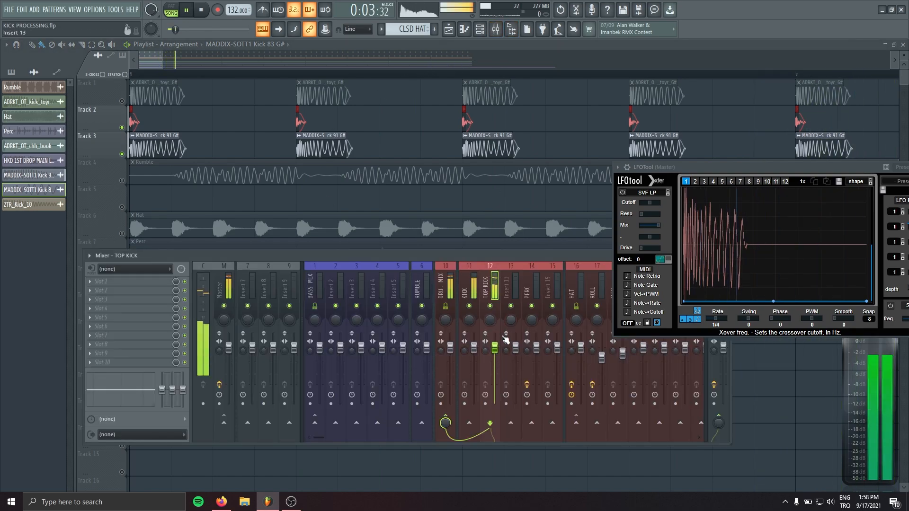
scroll(495, 353, "up", 3)
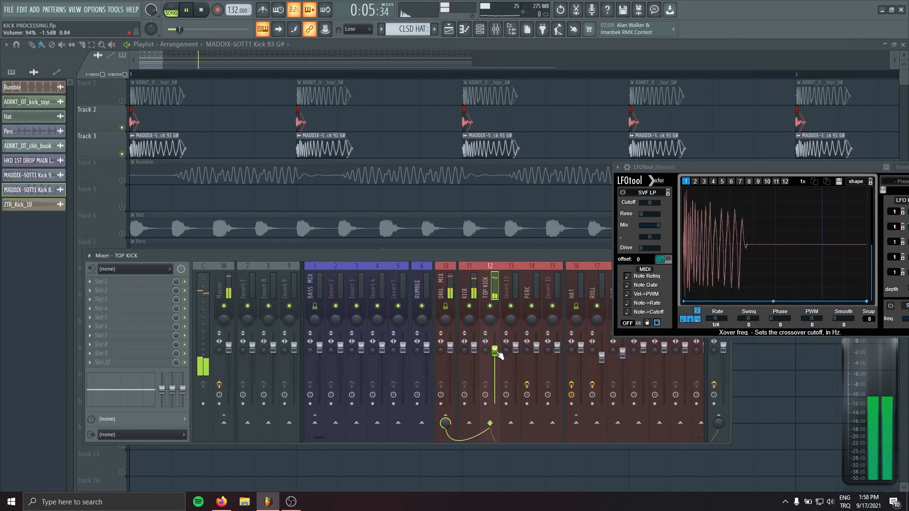
key("space")
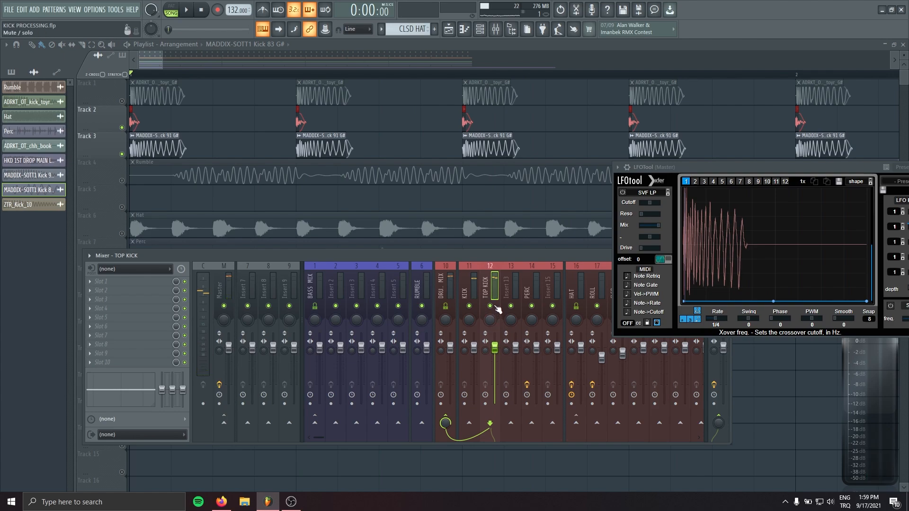
left_click(496, 307)
key("space")
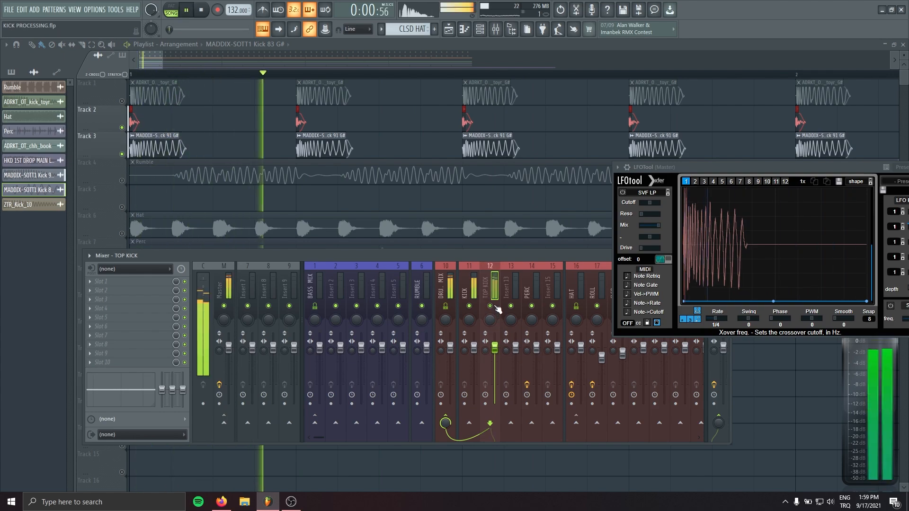
left_click(495, 307)
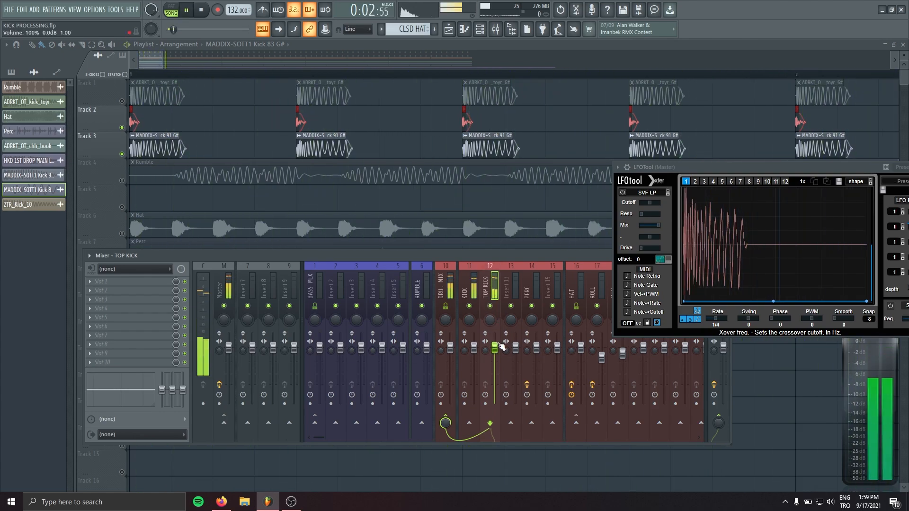
Add FabFilter Pro-Q 3 to TOP KICK with a 30 dB/oct low cut at about 223 Hz, and play the track soloed.
key("space")
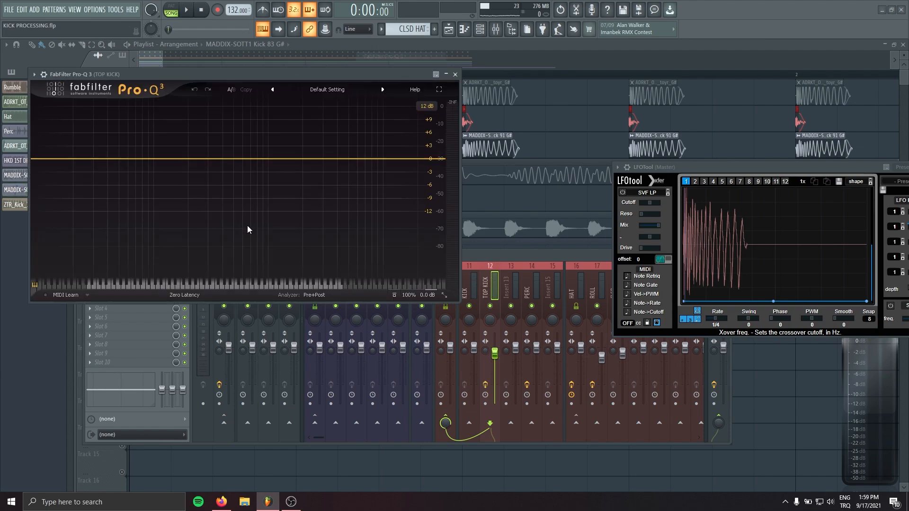
left_click_drag(60, 161, 194, 175)
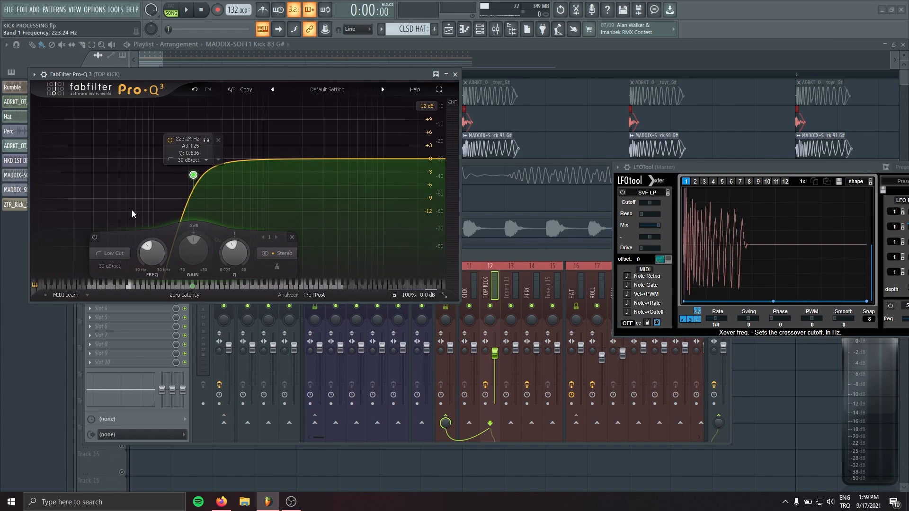
key("s")
key("space")
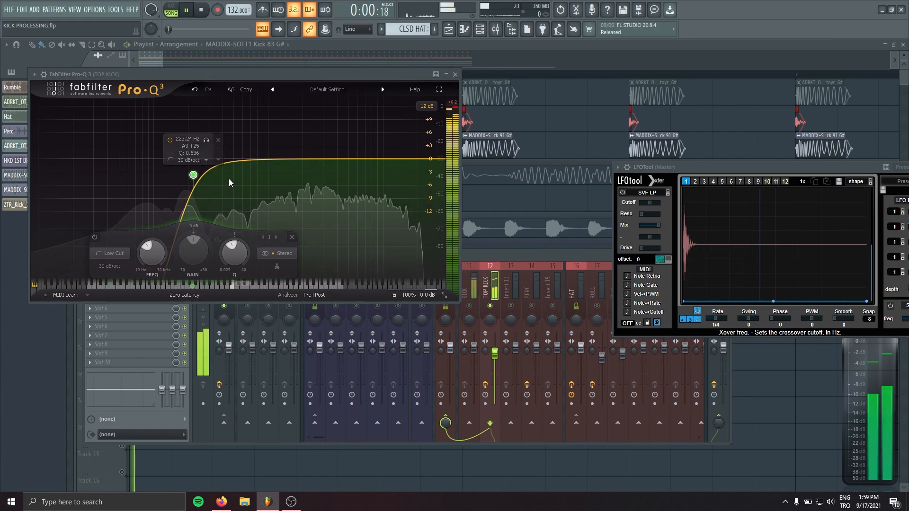
Raise the TOP KICK low cut to about 326 Hz with a 36 dB/oct slope while auditioning it.
left_click_drag(194, 175, 211, 174)
key("space")
scroll(223, 160, "up", 1)
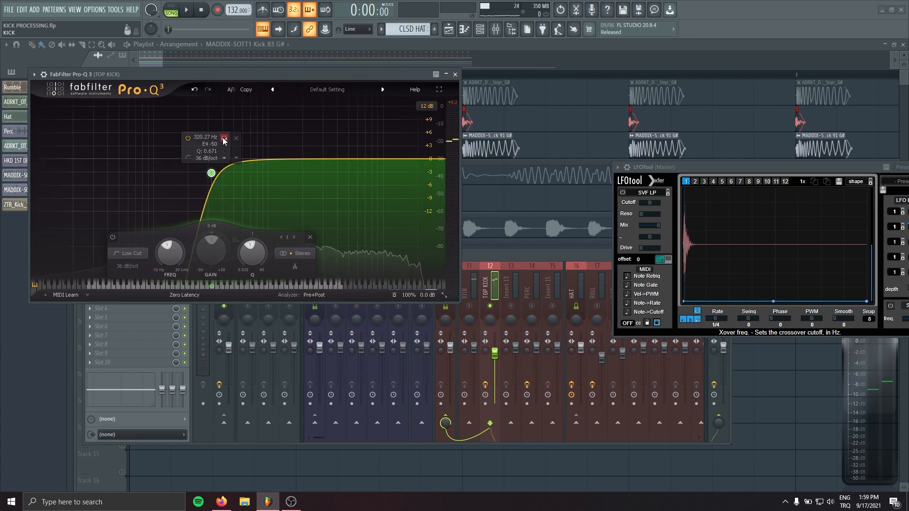
key("space")
left_click_drag(225, 141, 226, 142)
key("space")
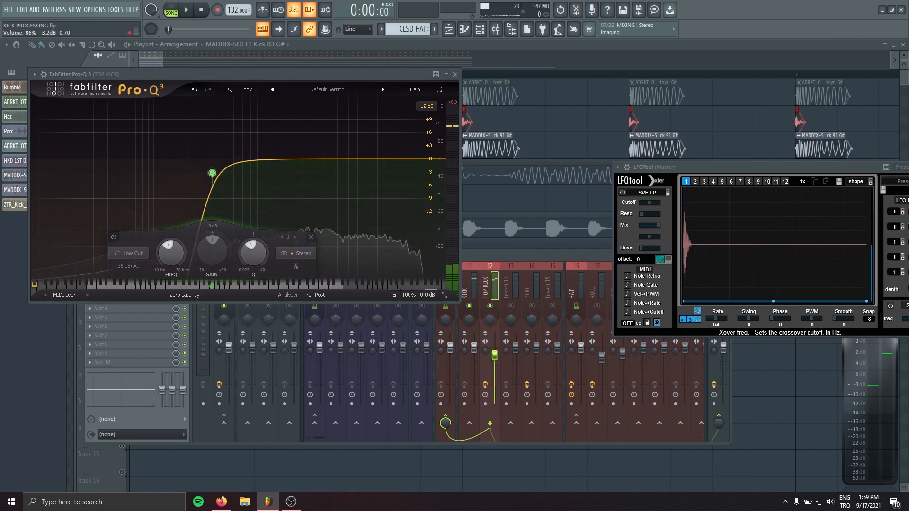
Lower the KICK and TOP KICK faders together to about 83%, and set TOP KICK alone to about 87% during playback.
key("space")
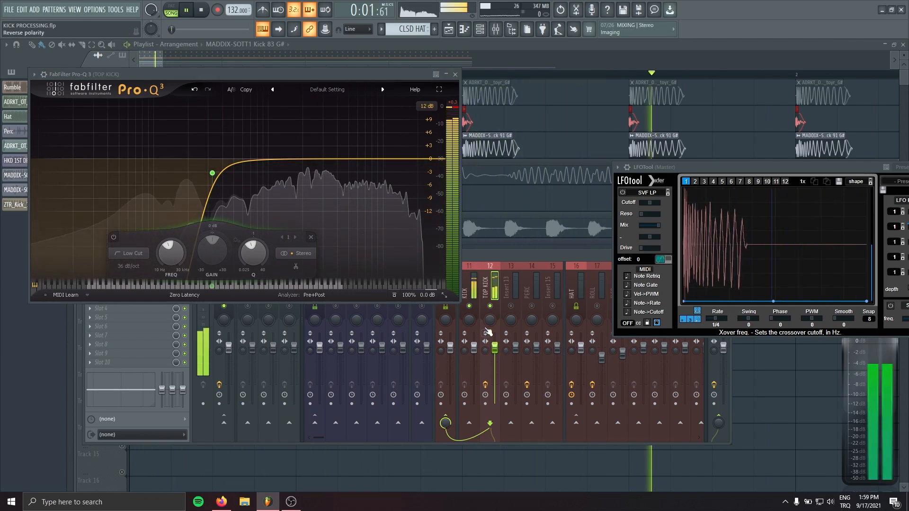
key("space")
left_click(474, 348)
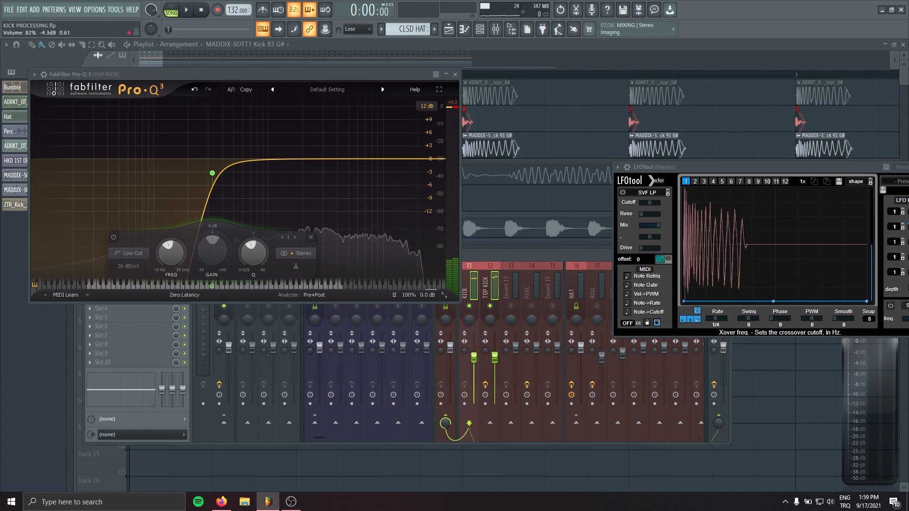
key("space")
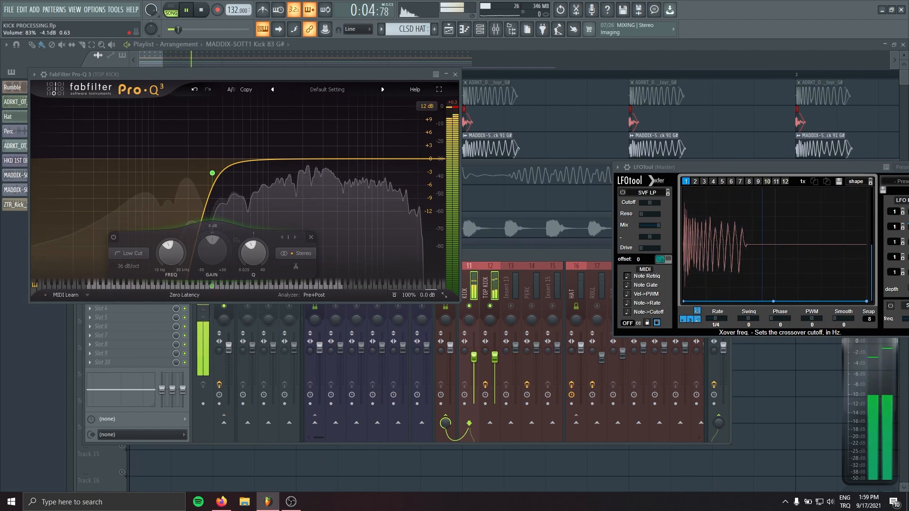
mouse_move(495, 360)
left_mouse_down()
mouse_move(495, 349)
mouse_move(495, 357)
left_mouse_up()
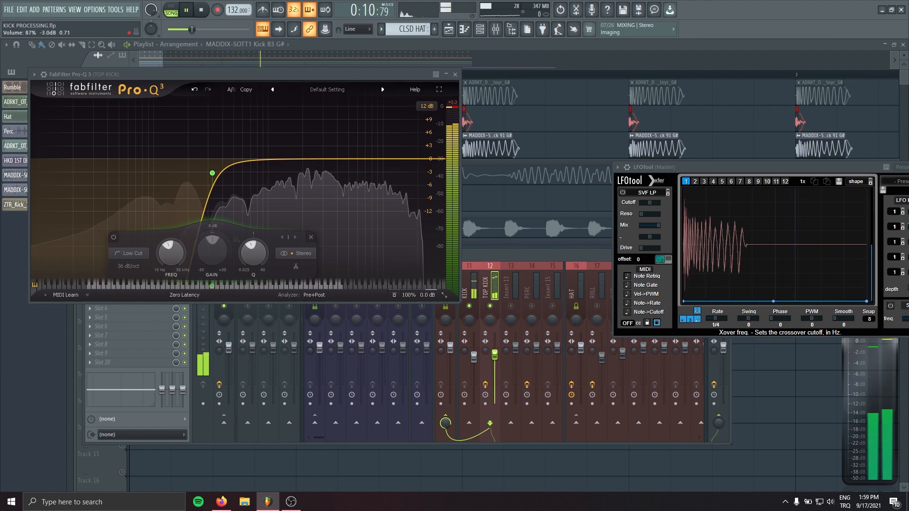
key("XF86AudioPlay")
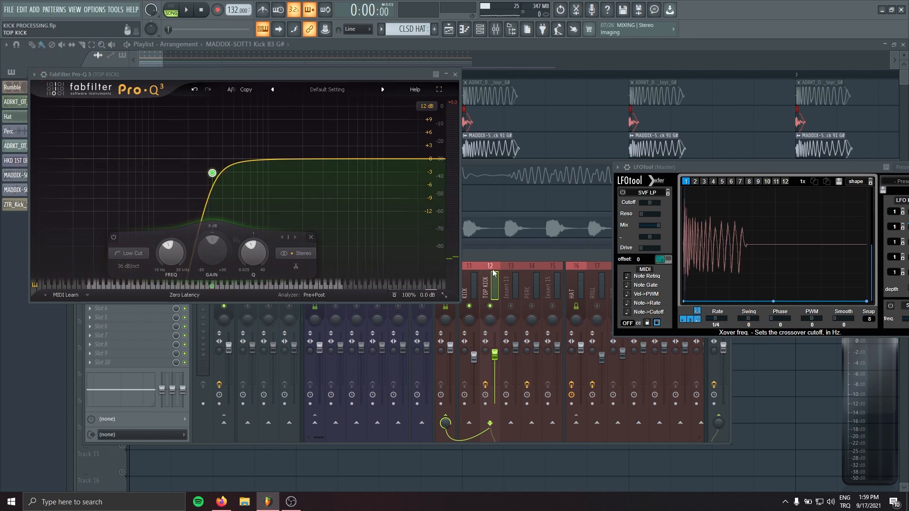
Select KICK along with TOP KICK and lower the KICK level to about 79% during playback.
key("XF86AudioPlay")
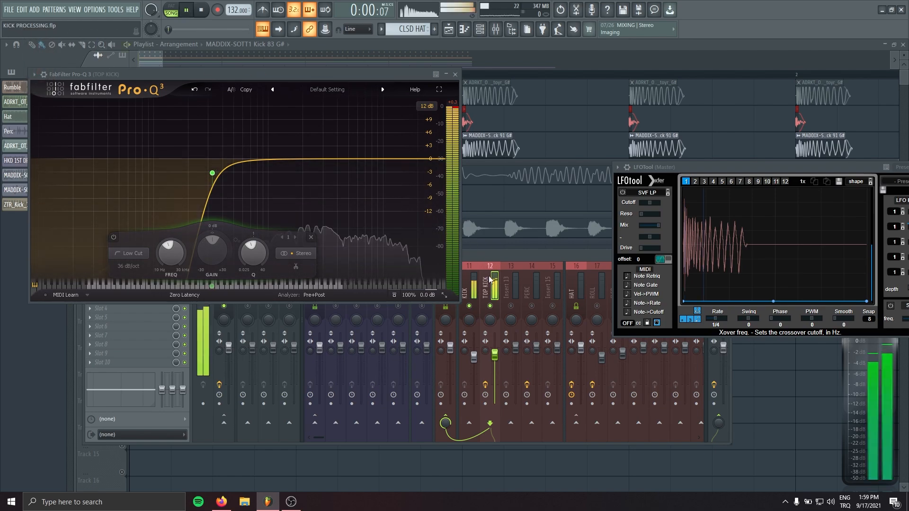
left_click(476, 280, "ctrl+shift")
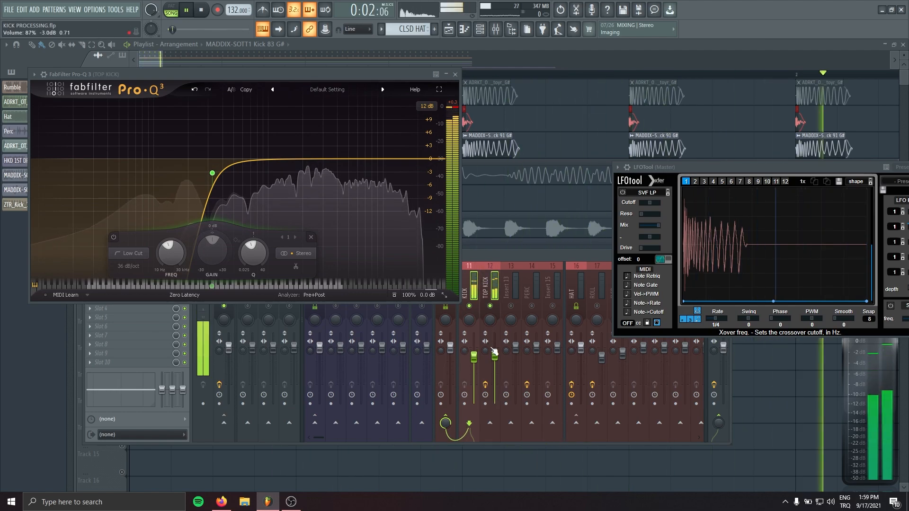
left_click_drag(475, 358, 475, 361)
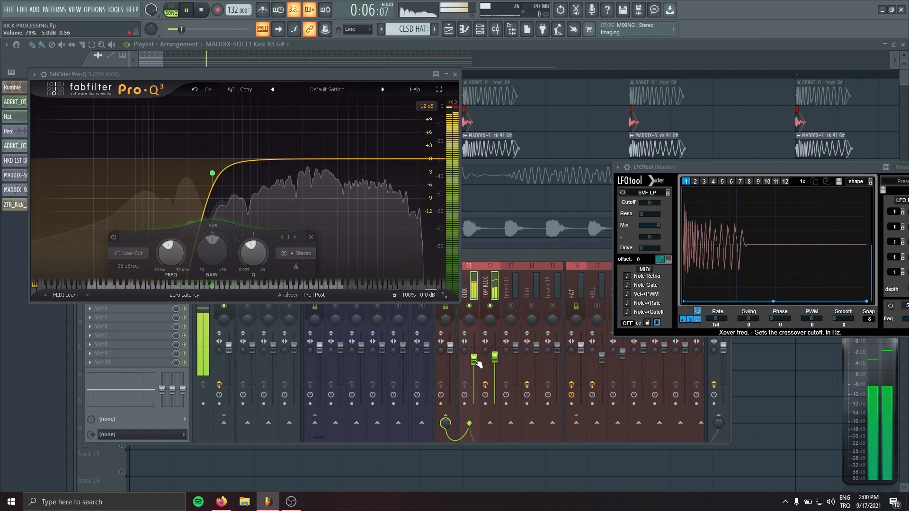
key("space")
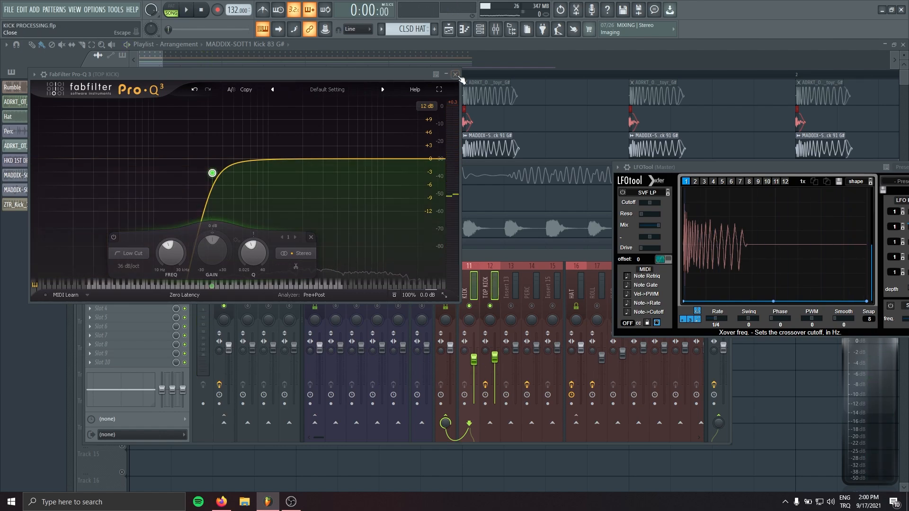
Reopen the Pro-Q 3 on TOP KICK and check its spectrum during playback.
left_click(457, 75)
left_click(489, 286)
left_click(149, 283)
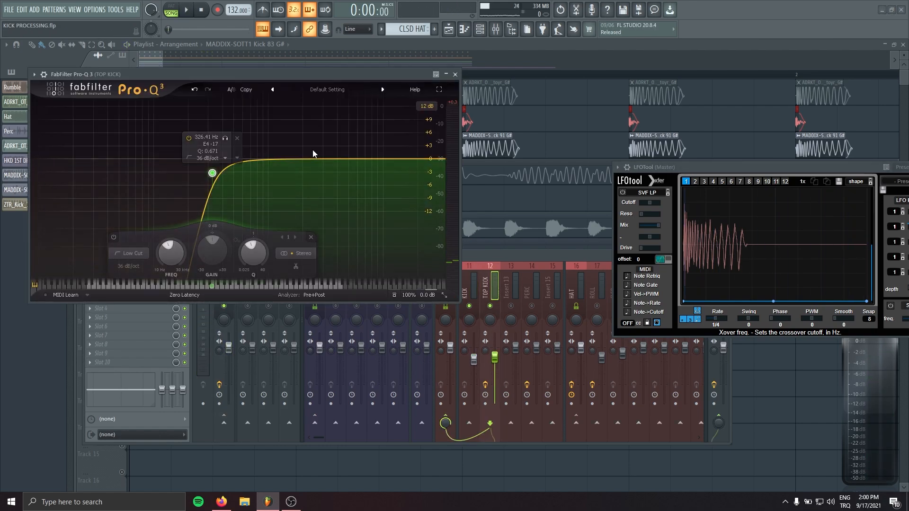
key("space")
key("space")
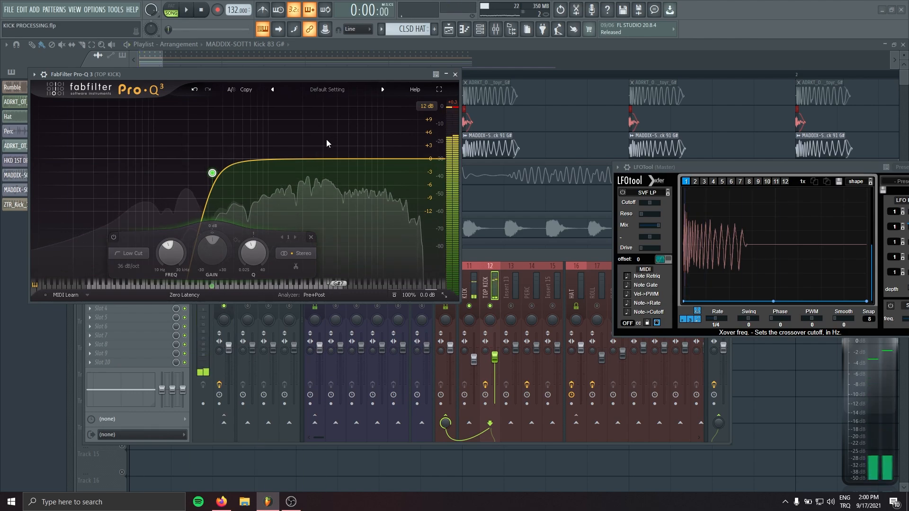
Add a bell boost of about 2.5 dB above 5 kHz to the TOP KICK EQ, with the analyzers in view during playback.
left_click_drag(327, 143, 351, 147)
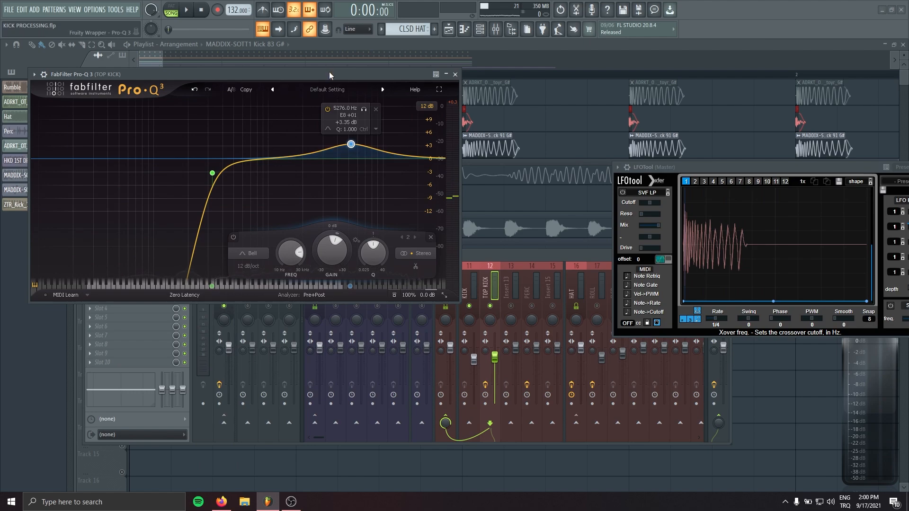
left_click_drag(328, 72, 328, 330)
left_click_drag(199, 254, 199, 146)
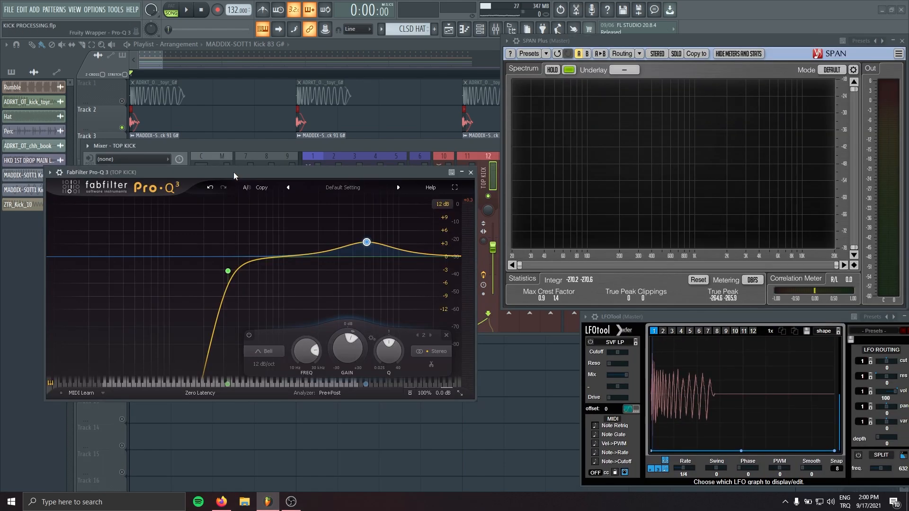
key("space")
left_click_drag(373, 246, 385, 244)
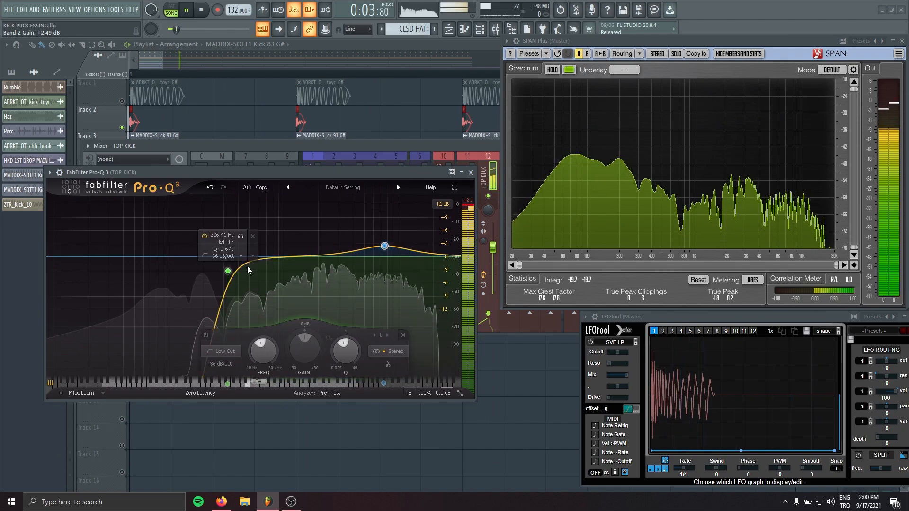
Add a cut of about 4.3 dB near 468 Hz on TOP KICK, plus slight boosts in the mids and near 3 kHz.
mouse_move(247, 265)
left_mouse_down()
mouse_move(251, 303)
mouse_move(246, 211)
mouse_move(250, 284)
mouse_move(246, 275)
left_mouse_up()
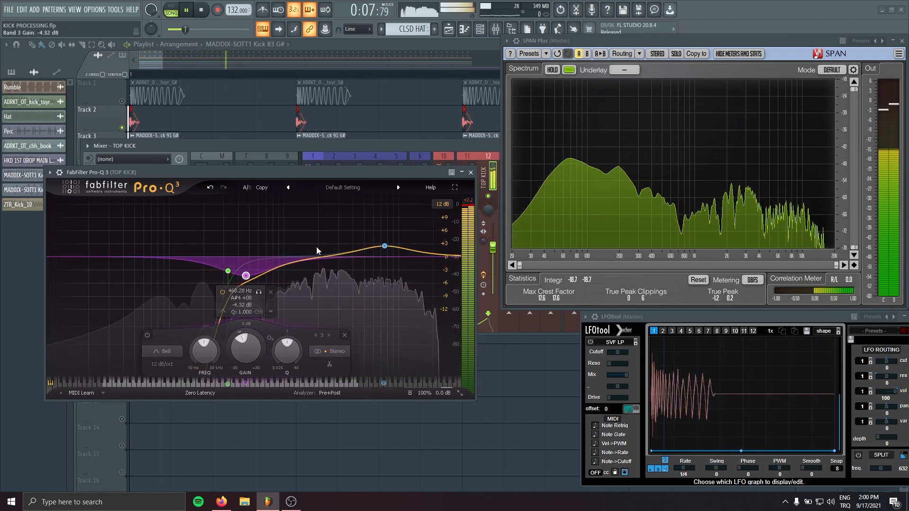
left_click(304, 235)
left_click_drag(303, 236, 339, 260)
left_click(339, 238)
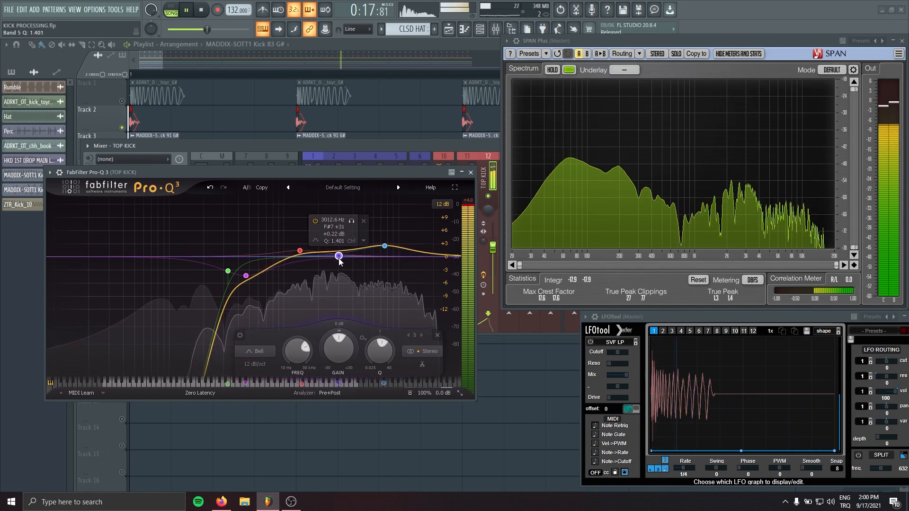
Close the TOP KICK EQ, compare the layer muted and unmuted, and lower its level to about 75%.
left_click(471, 172)
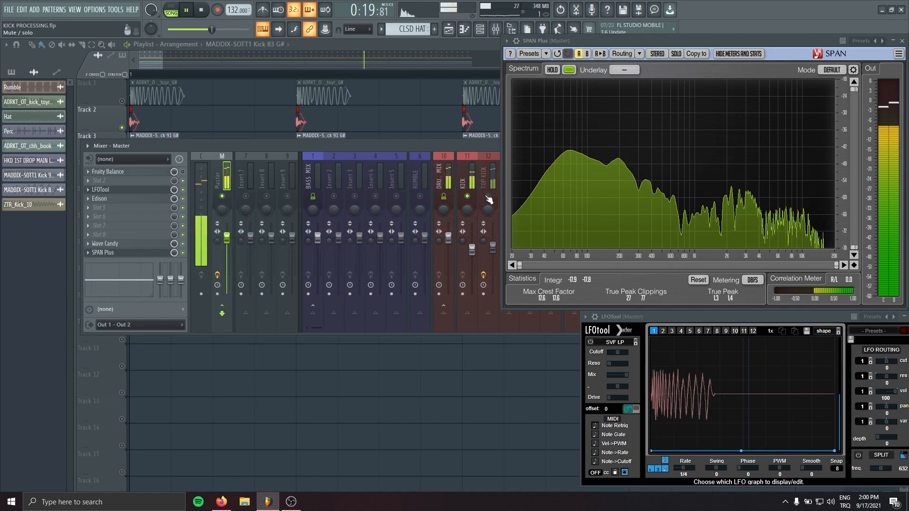
left_click(489, 199)
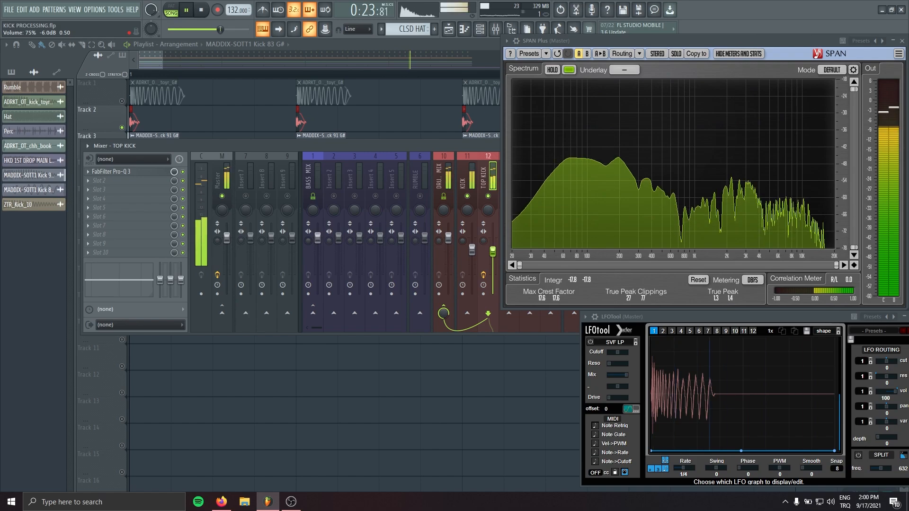
key("space")
Insert FabFilter Pro-Q 3 on the KICK track and arrange the plugin windows so the playlist and analyzers can be seen.
left_click(472, 179)
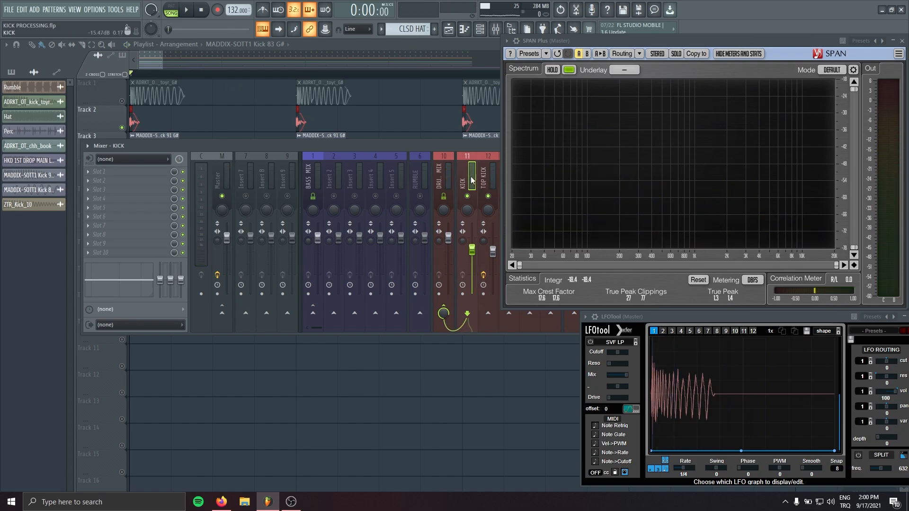
left_click(117, 172)
left_click(380, 56)
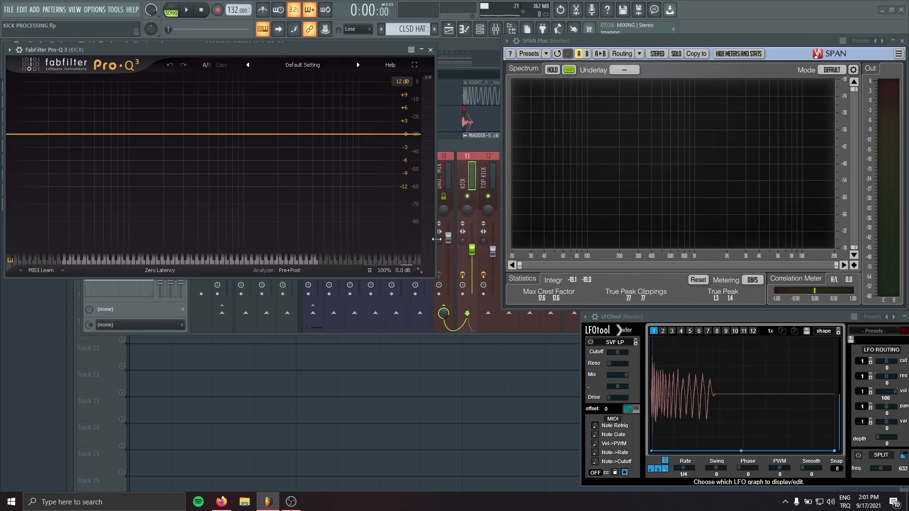
left_click_drag(286, 52, 286, 178)
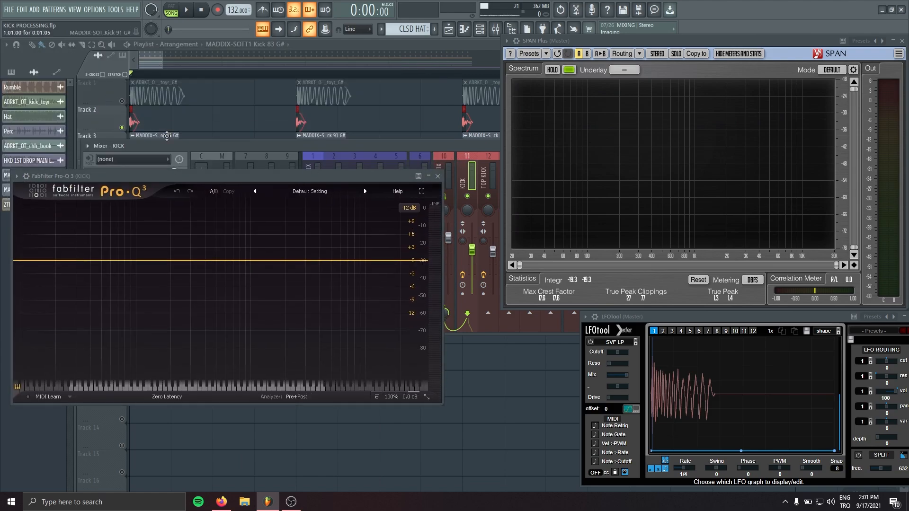
left_click_drag(185, 143, 198, 251)
left_click_drag(188, 166, 245, 192)
key("ctrl+z")
left_click_drag(673, 318, 581, 251)
Play the kicks with the Rumble clip and set the Rumble channel volume to about 49%.
key("space")
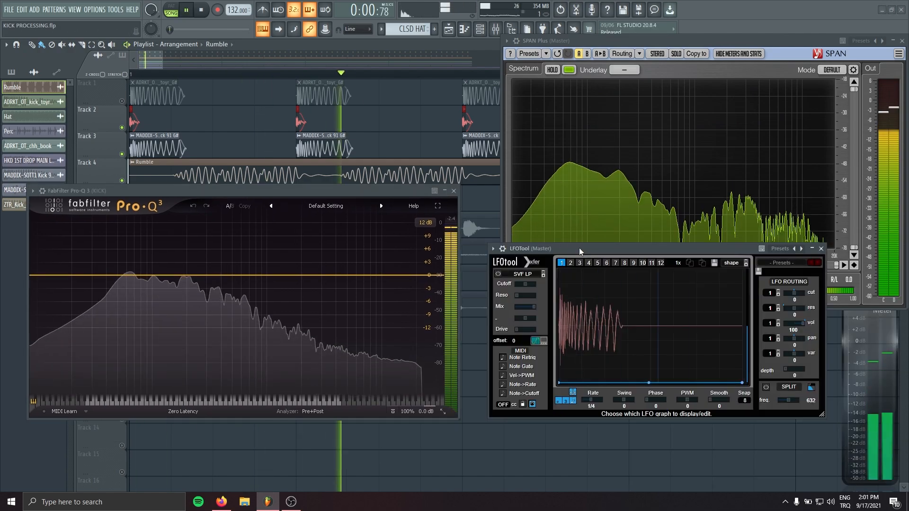
left_click(496, 29)
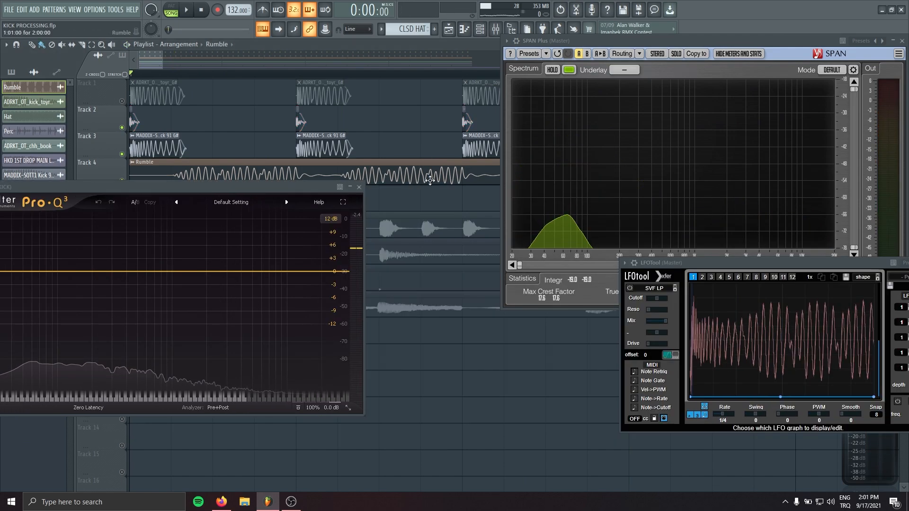
double_click(255, 164)
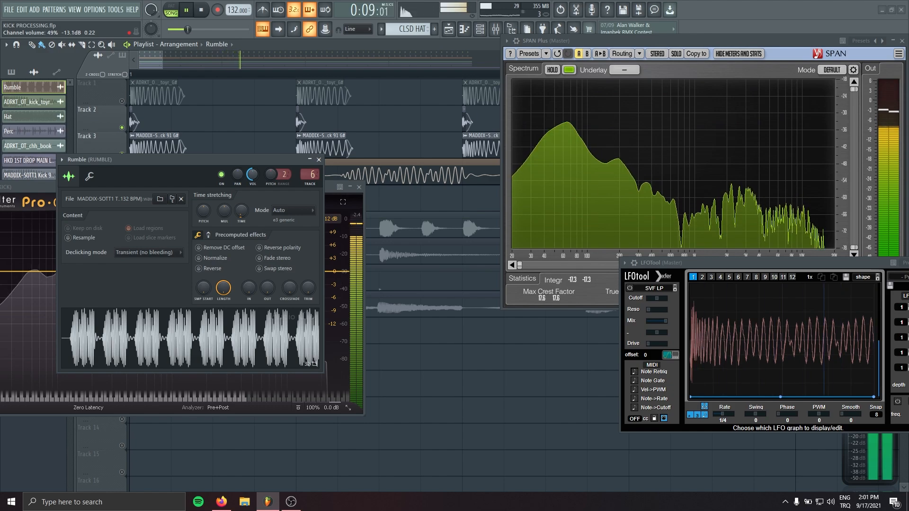
left_click(319, 160)
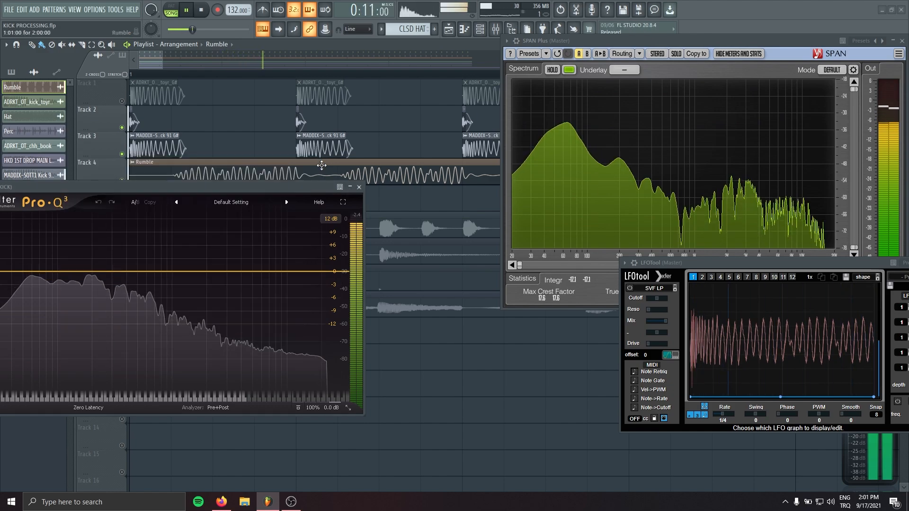
left_click_drag(239, 189, 365, 166)
key("space")
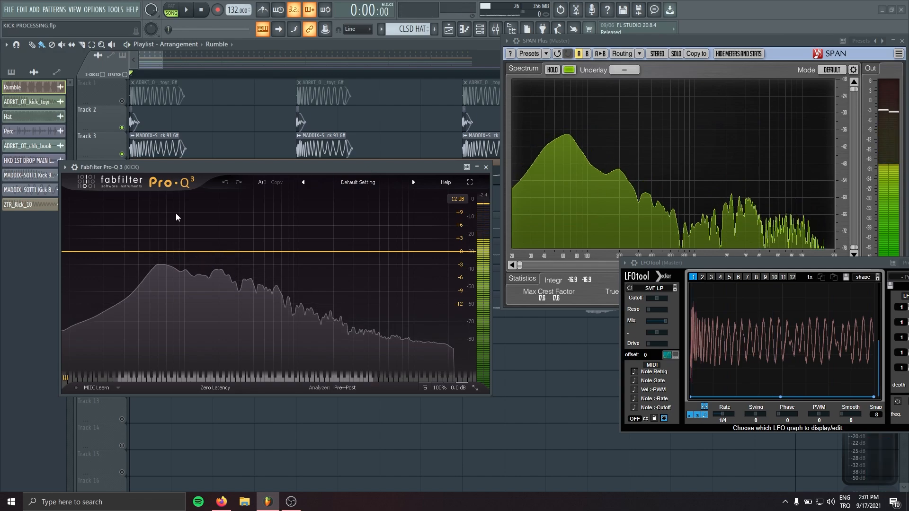
Mute the Rumble track and add a bell boost of about 1.5 dB to the KICK EQ, tuned to G#1 (51.9 Hz).
left_click_drag(181, 167, 166, 205)
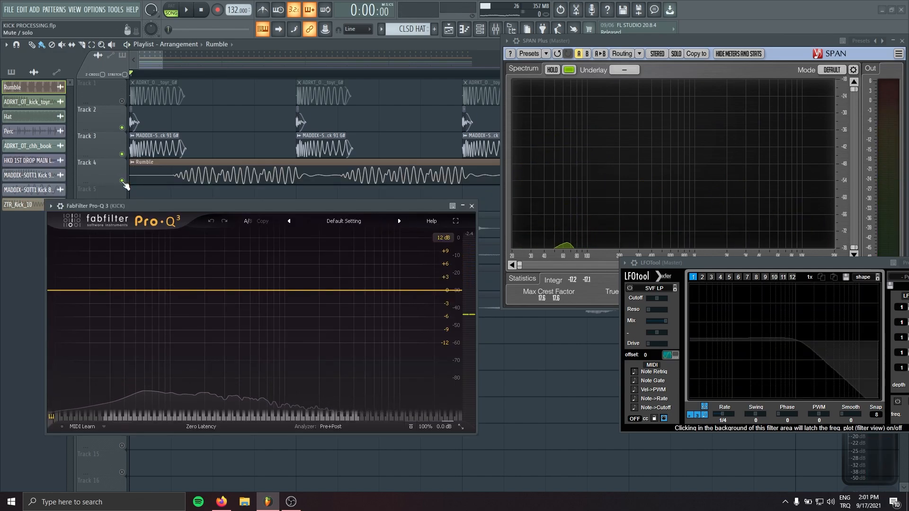
double_click(150, 272)
left_click_drag(149, 273, 151, 281)
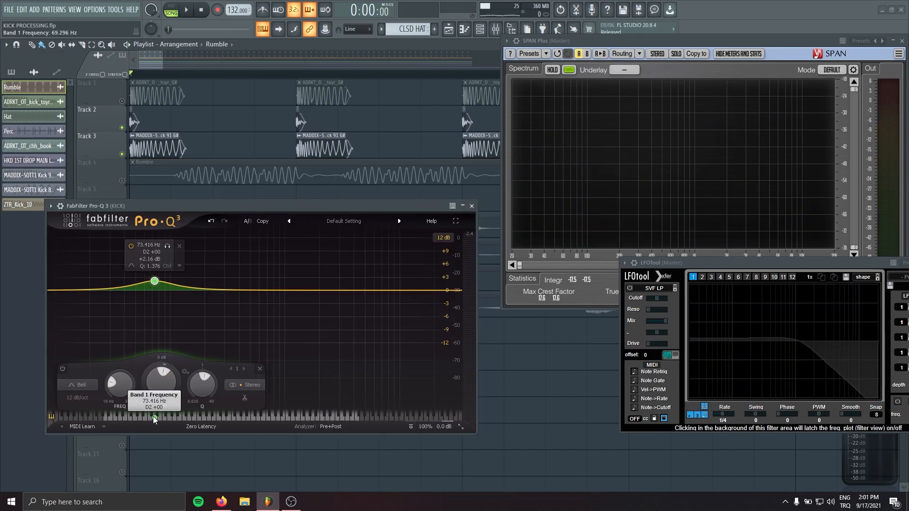
left_click_drag(152, 416, 137, 418)
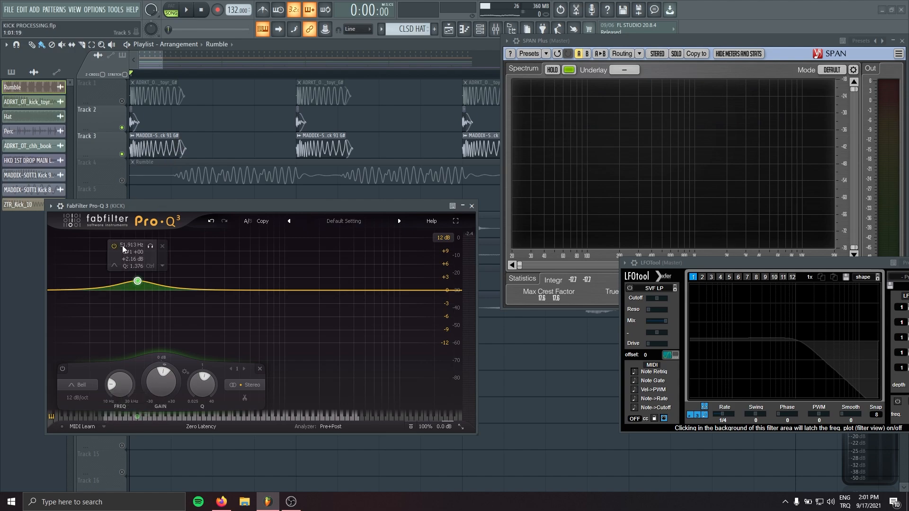
left_click_drag(136, 282, 138, 287)
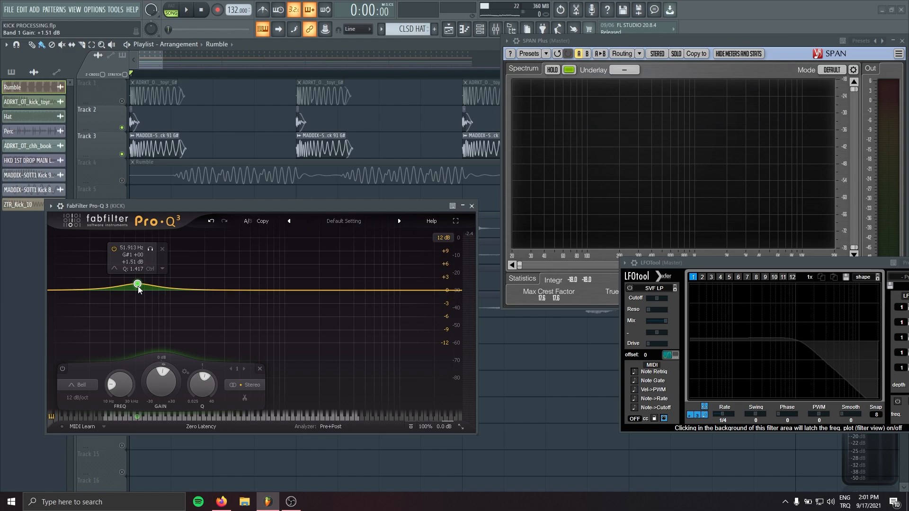
Raise the G#1 boost on KICK to about 3.6 dB during playback, comparing the band disabled and enabled.
key("space")
mouse_move(138, 287)
left_mouse_down()
mouse_move(139, 259)
mouse_move(138, 276)
left_mouse_up()
double_click(138, 275)
right_click(137, 277)
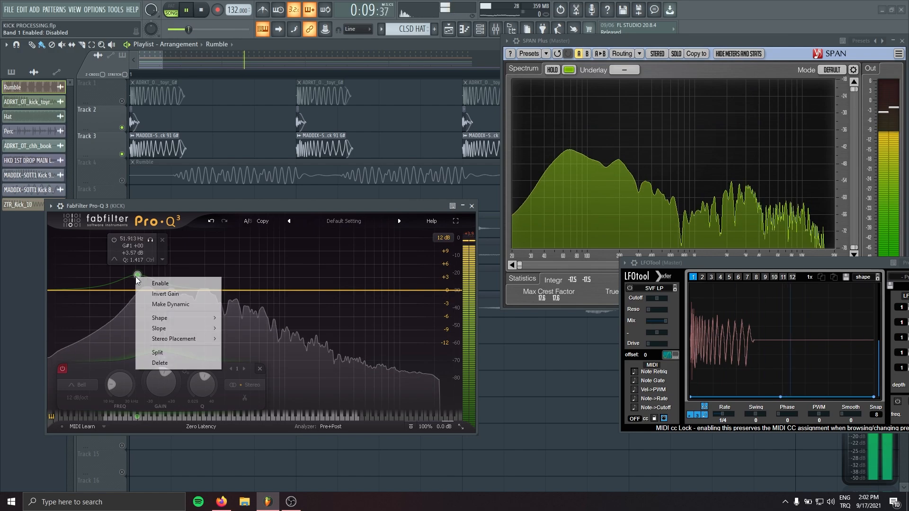
left_click(147, 283)
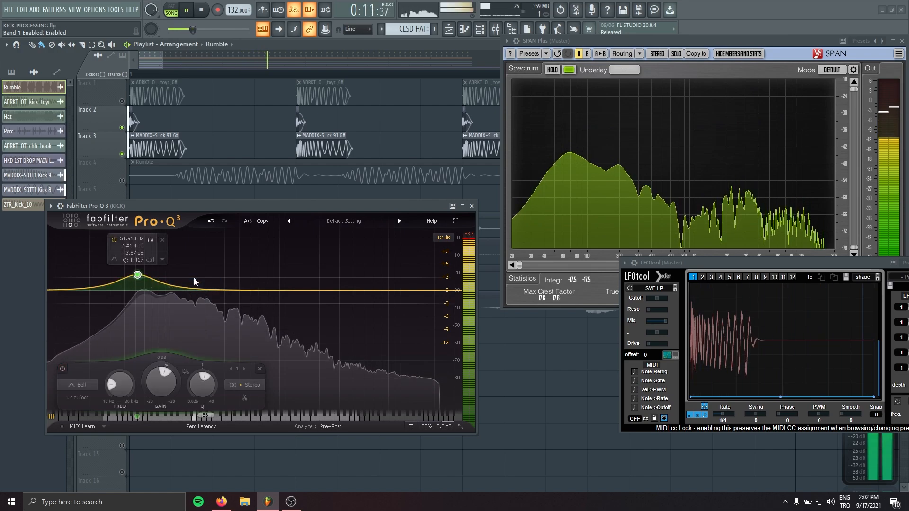
key("space")
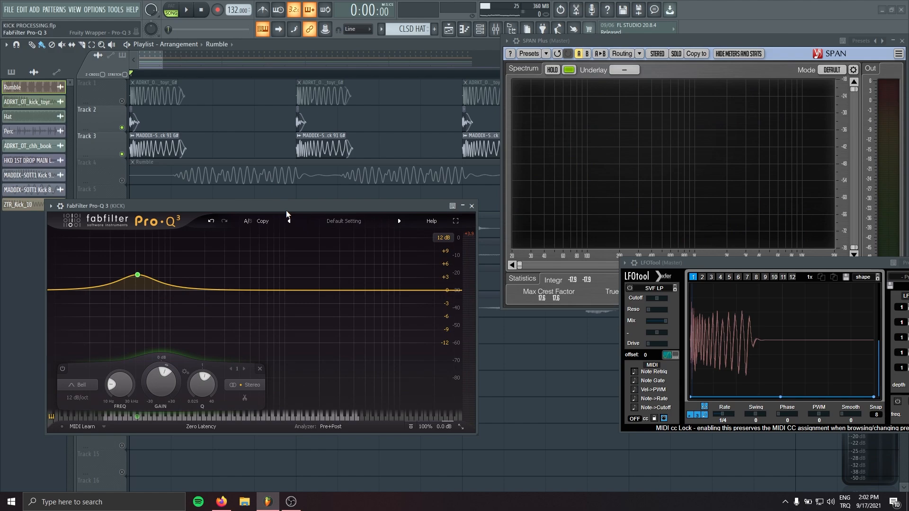
Disable the 51.9 Hz band on KICK and re-enable it during playback to compare the low end.
mouse_move(138, 280)
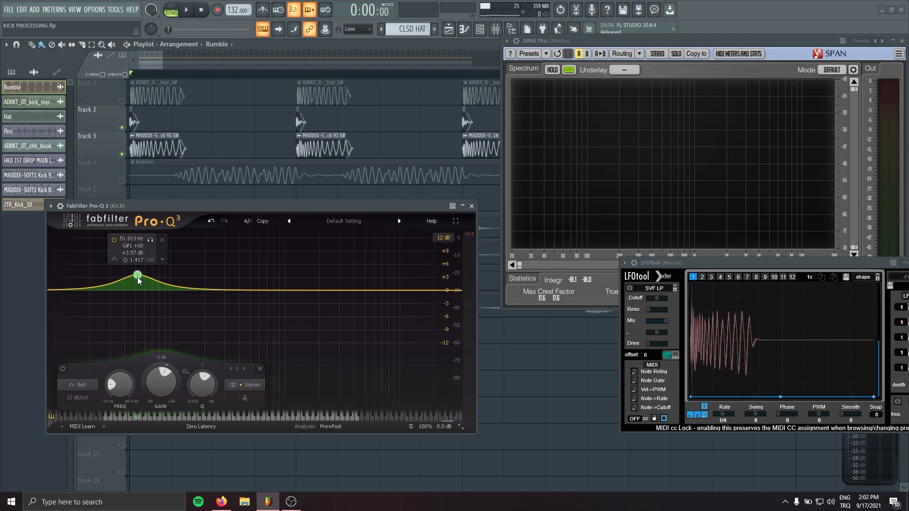
right_click(138, 280)
left_click(163, 282)
key("space")
right_click(138, 277)
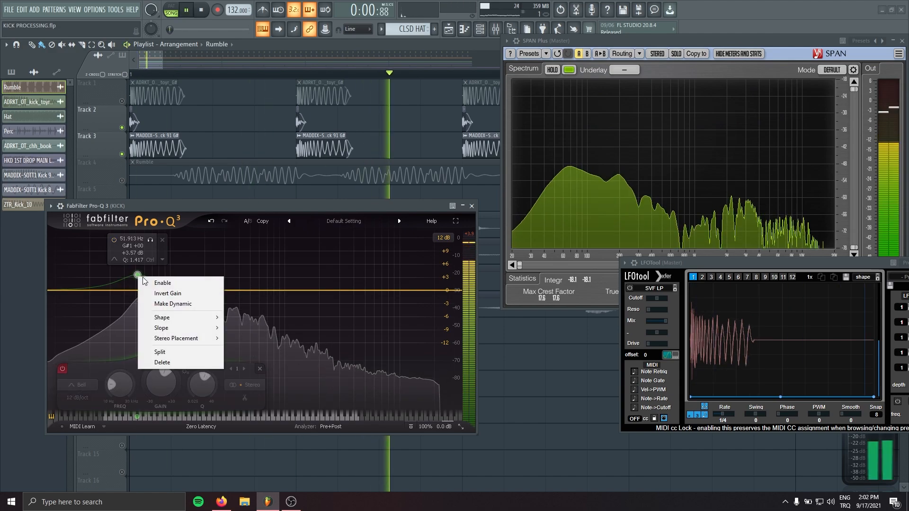
left_click(149, 286)
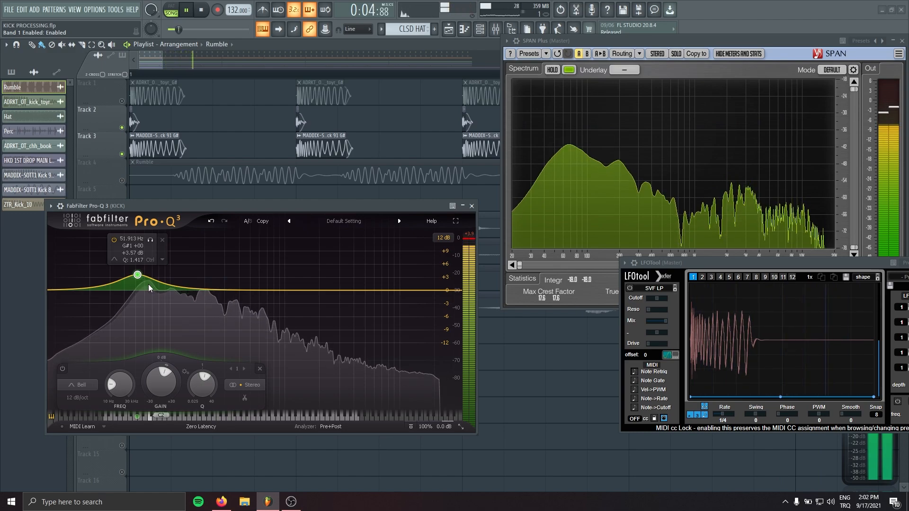
key("space")
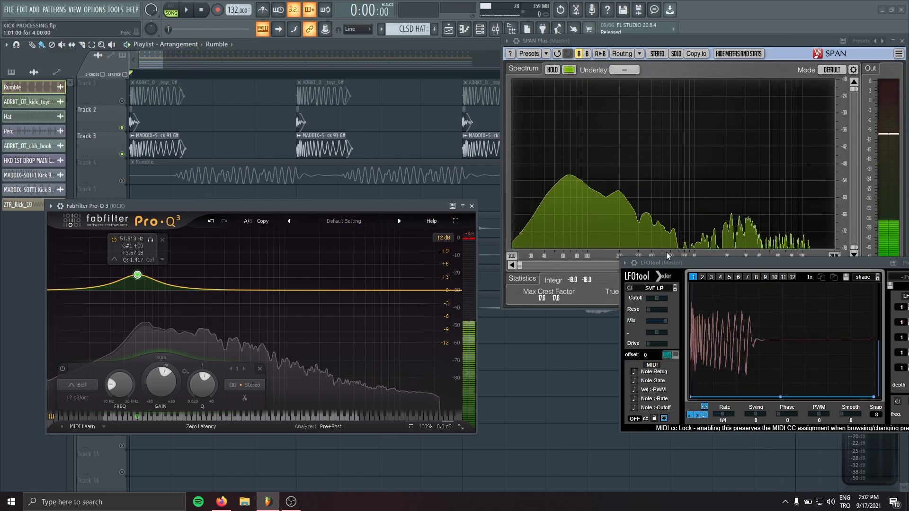
Add a second bell band to the KICK EQ, tuned to G#2 (103.83 Hz) with about 1.1 dB gain and a Q of 2.08.
left_click_drag(686, 263, 579, 284)
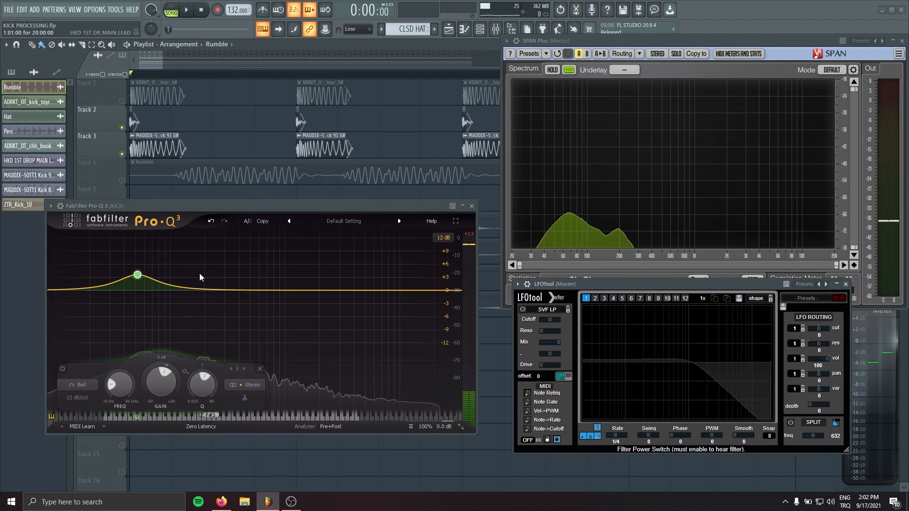
double_click(189, 281)
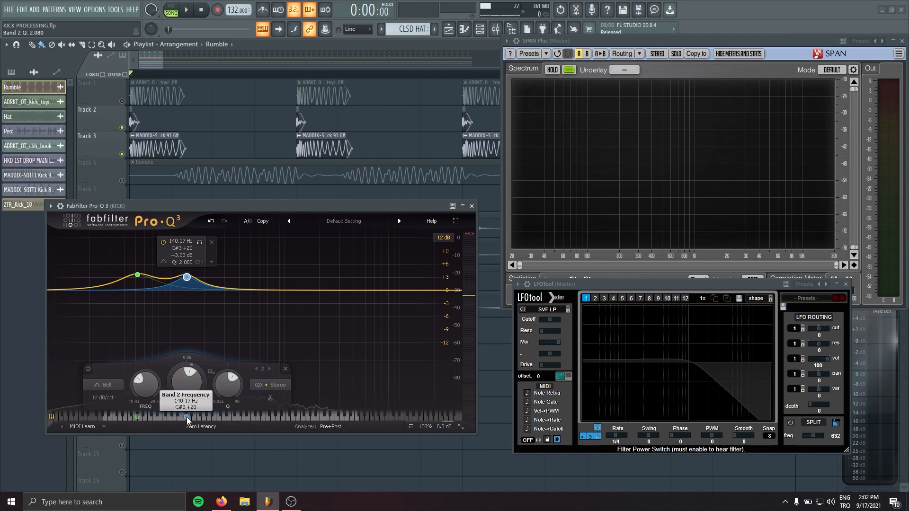
left_click_drag(187, 417, 171, 419)
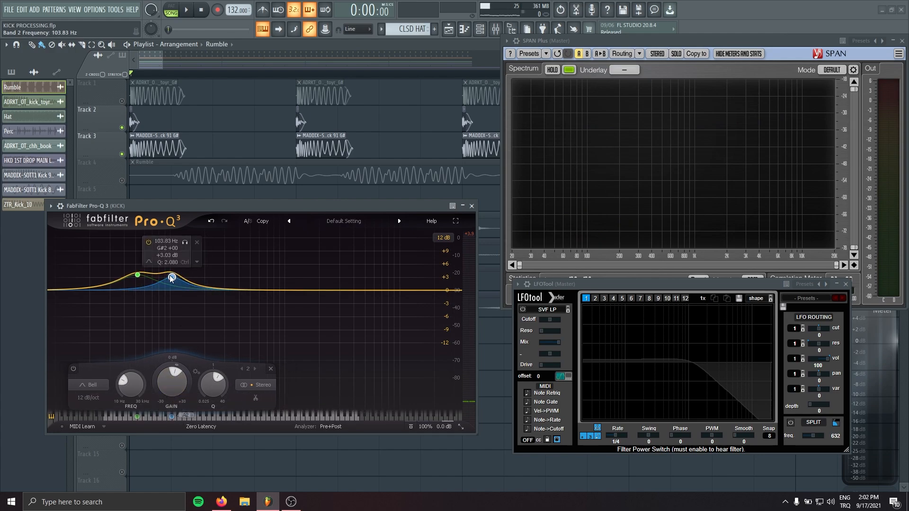
left_click_drag(172, 277, 170, 286)
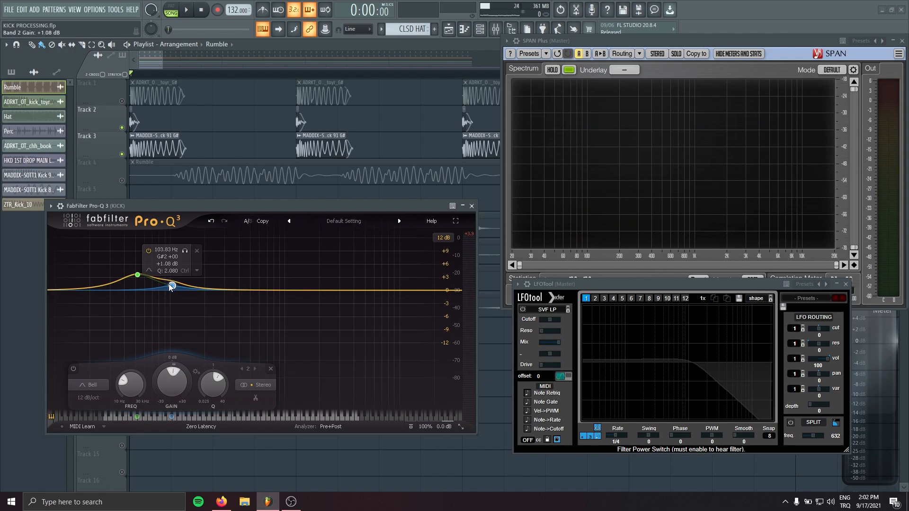
Raise the G#2 boost to about 3 dB during playback, comparing the band disabled and enabled, and close the KICK EQ.
key("space")
mouse_move(170, 287)
left_mouse_down()
mouse_move(172, 254)
mouse_move(174, 283)
left_mouse_up()
right_click(173, 283)
left_click(190, 288)
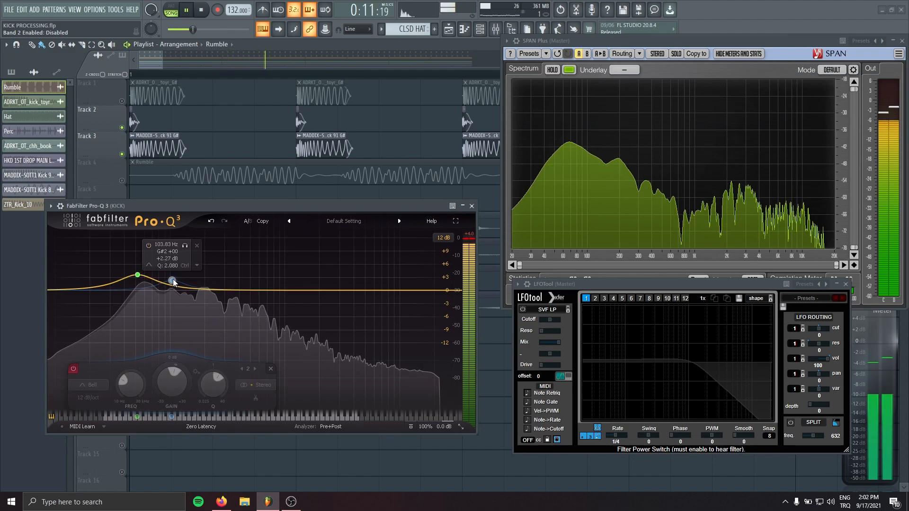
right_click(174, 283)
left_click(190, 288)
left_click_drag(173, 283, 173, 281)
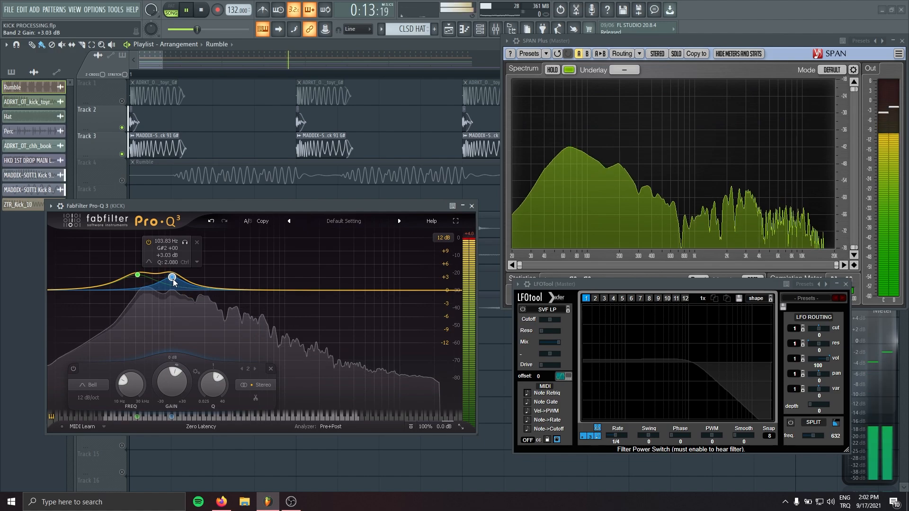
key("space")
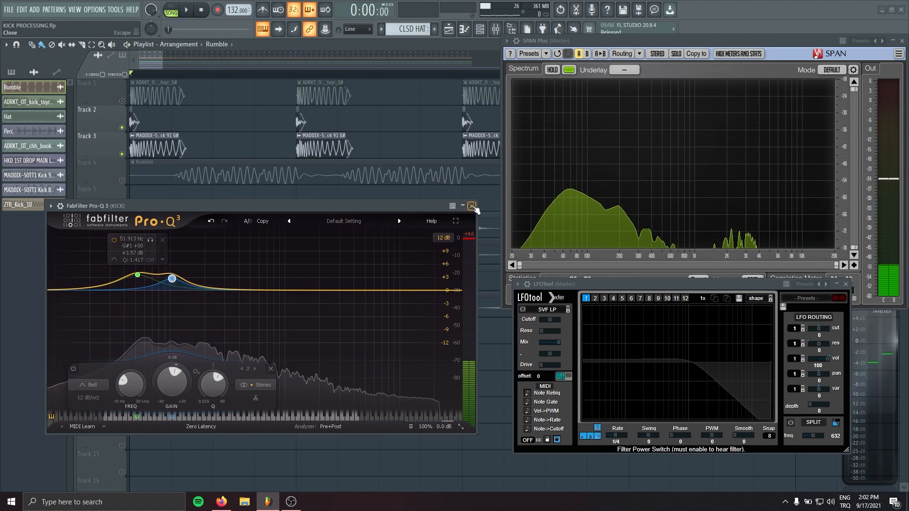
left_click(472, 206)
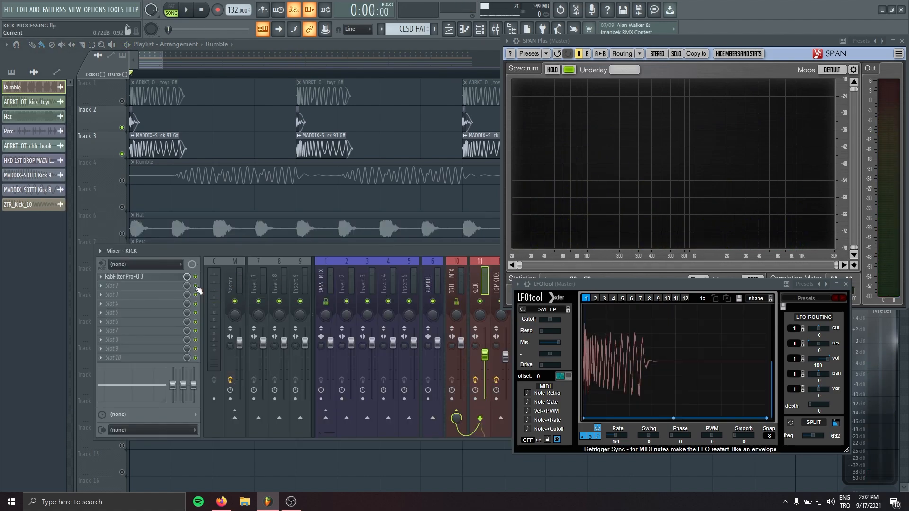
scroll(355, 271, "down", 6)
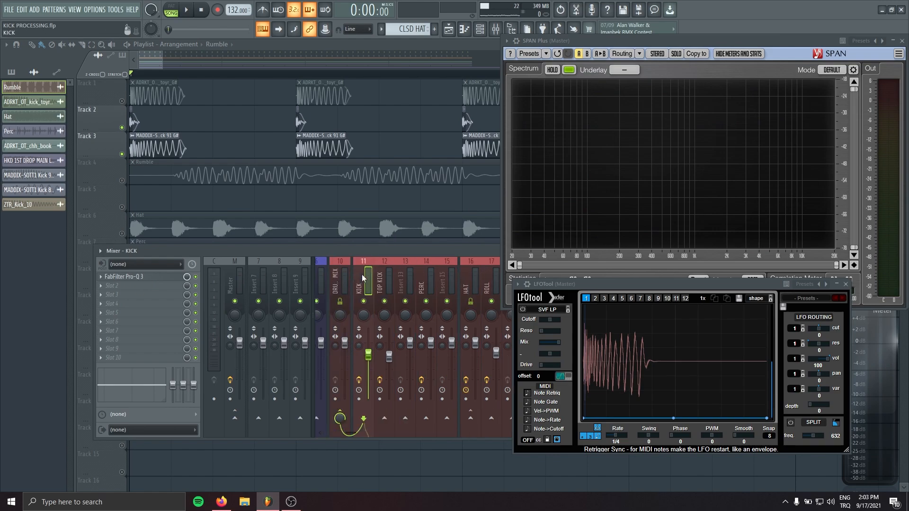
Create a KICK GRP mixer track, route KICK and TOP KICK only to it, and check the routing during playback.
double_click(402, 277)
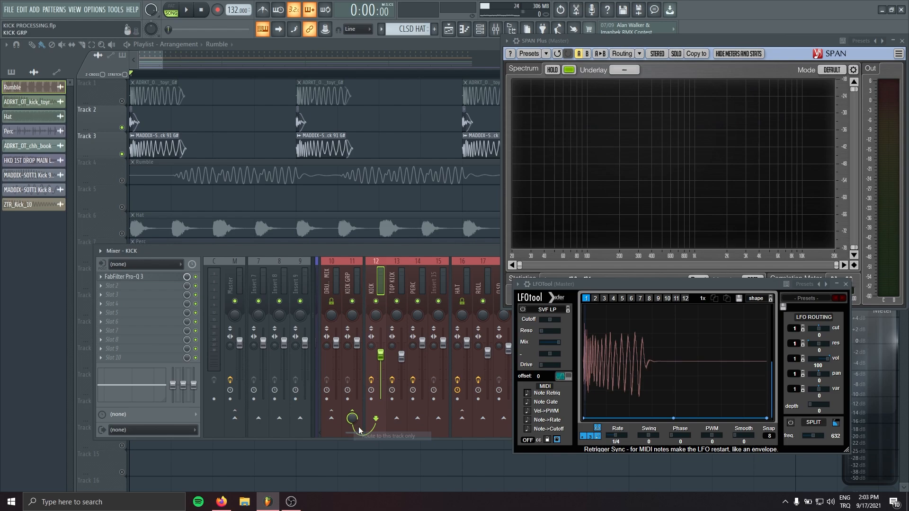
left_click(397, 407)
right_click(352, 418)
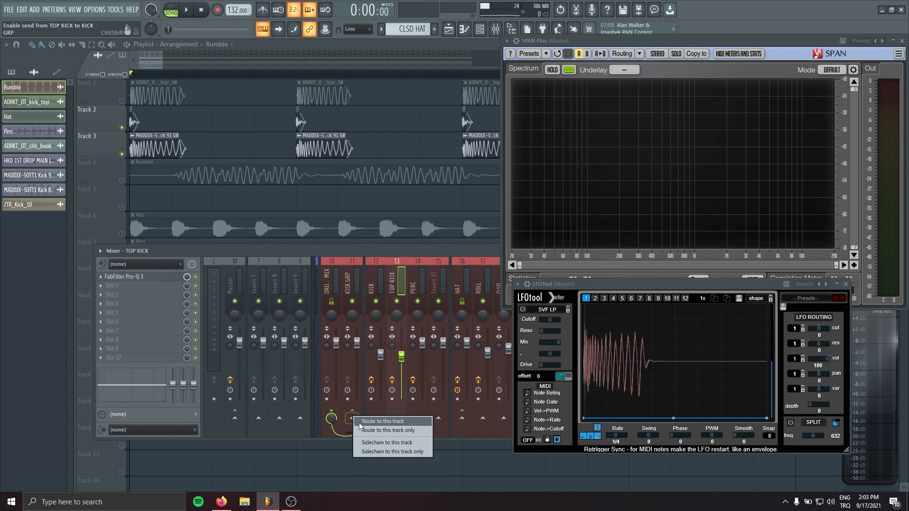
left_click(368, 431)
left_click(353, 277)
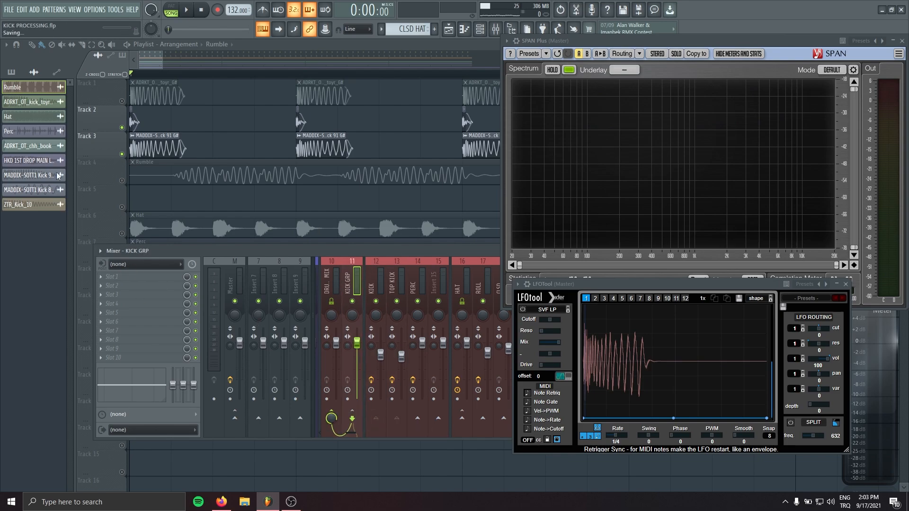
key("space")
left_click(397, 277)
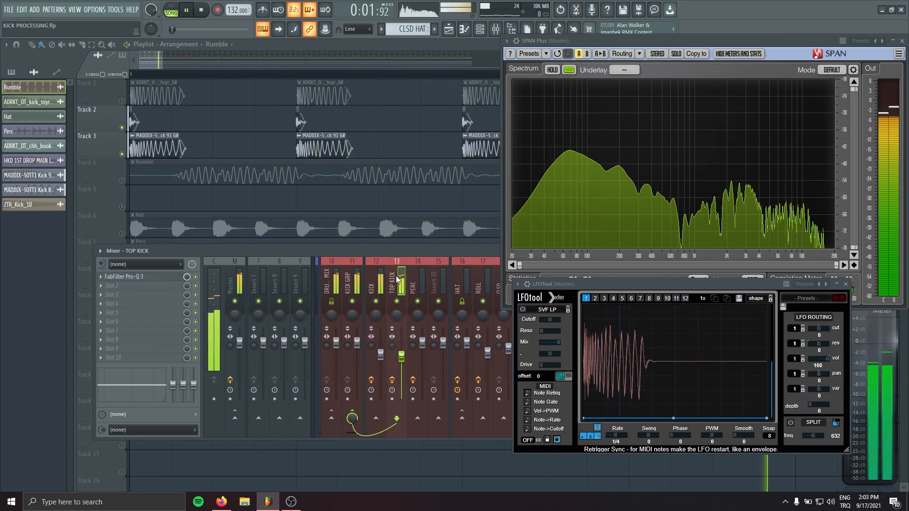
key("space")
Unmute the Rumble playlist track and set its channel volume to 59% (-10.1 dB) during playback.
left_click(122, 181)
key("space")
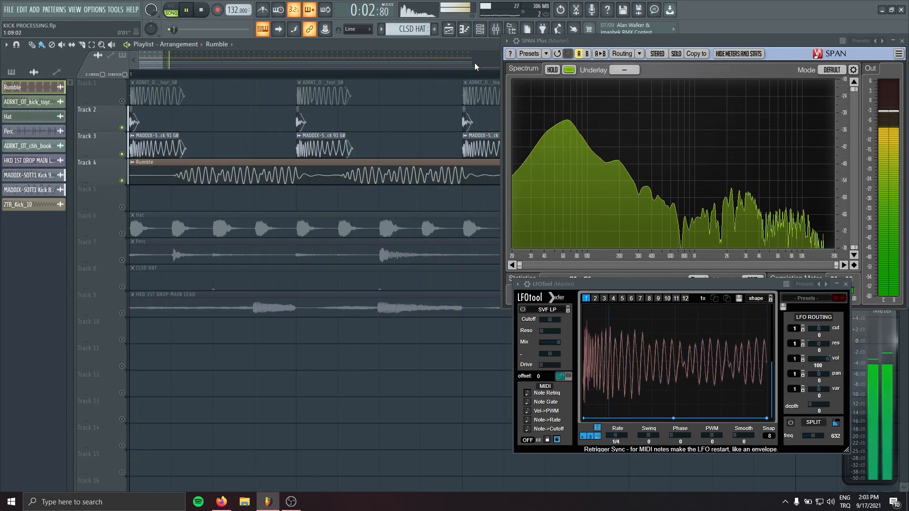
double_click(338, 177)
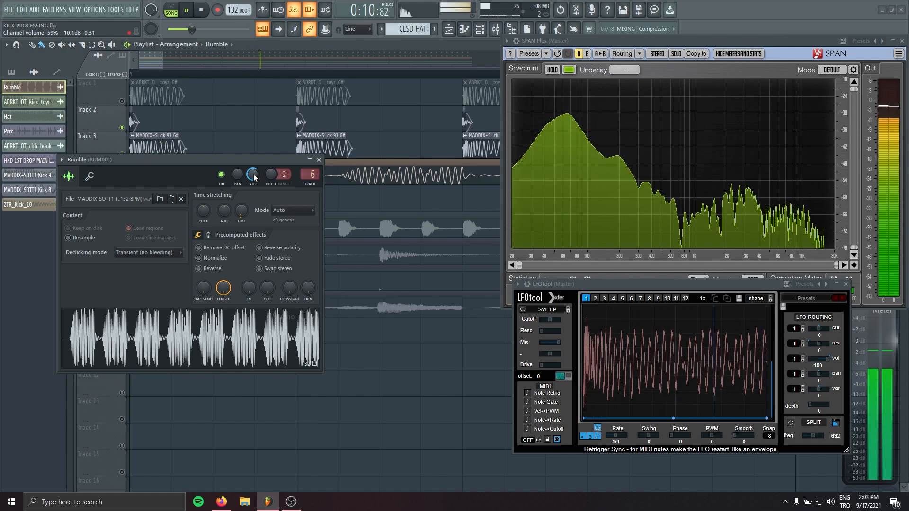
left_click(319, 159)
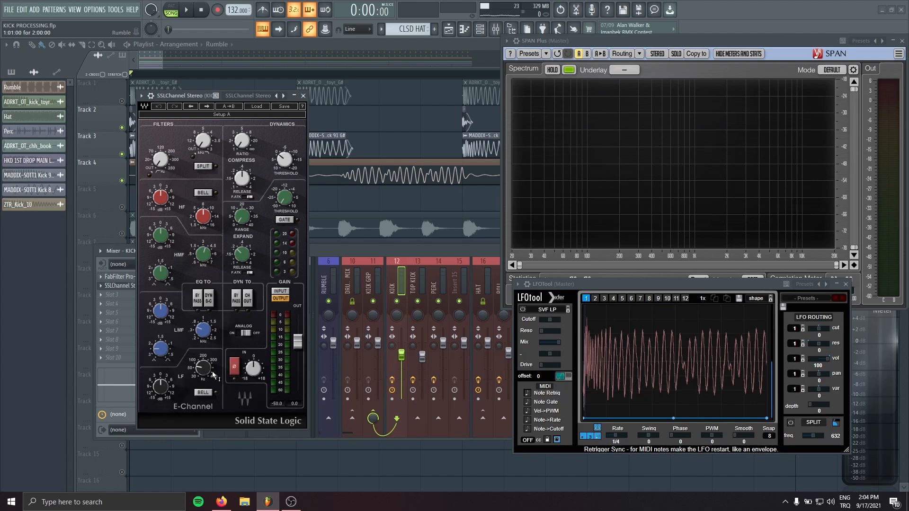
Try a low-frequency boost with the SSLChannel EQ on the KICK track during playback.
left_click_drag(198, 369, 160, 388)
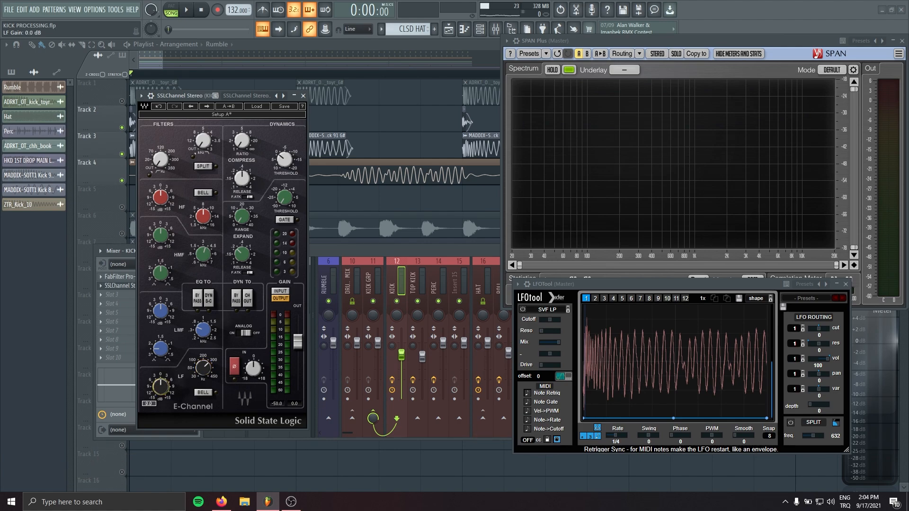
key("space")
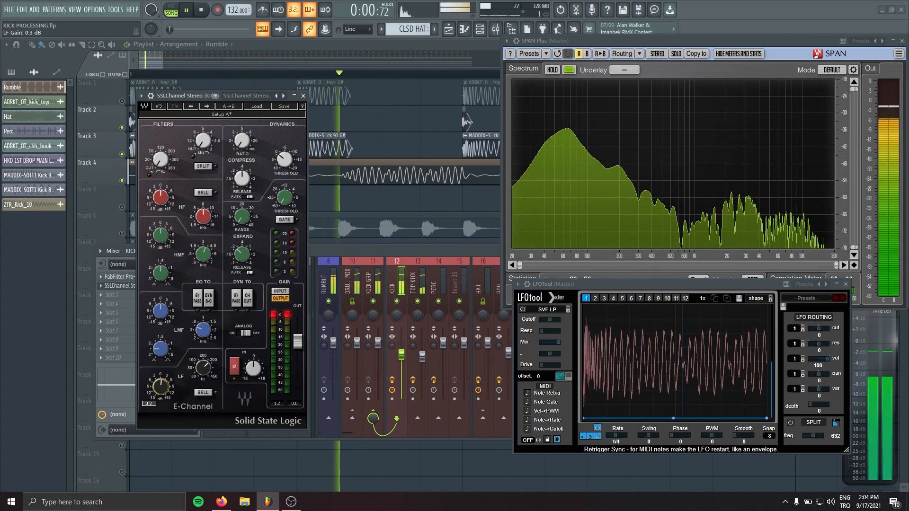
left_click_drag(161, 390, 161, 386)
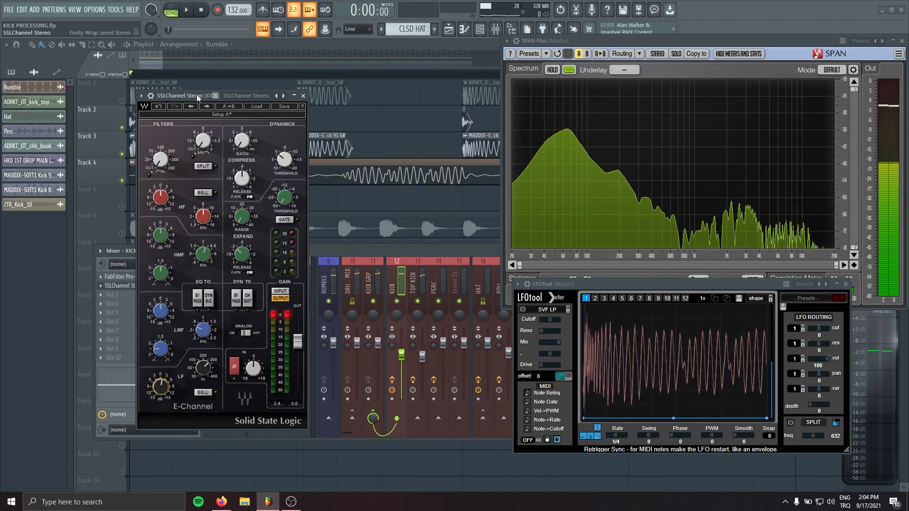
key("space")
Load SSLChannel Stereo on KICK GRP and remove the one on the KICK track.
left_click_drag(197, 95, 228, 411)
left_click(372, 266)
left_click(396, 272)
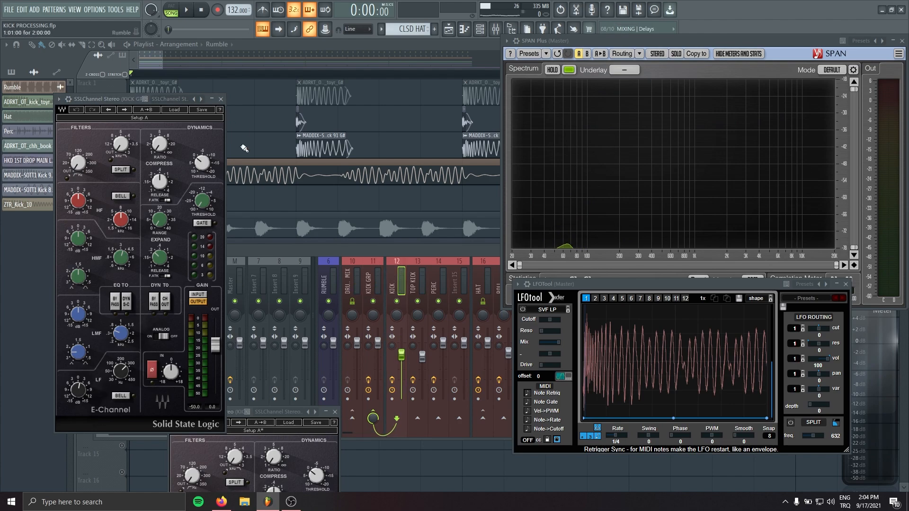
left_click(222, 100)
left_click(101, 287)
left_click(124, 312)
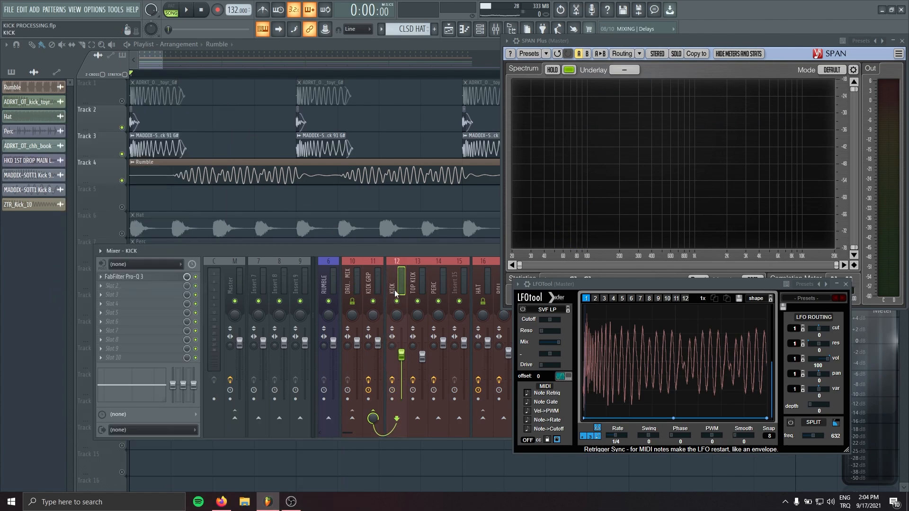
Set the LF gain to 3.0 dB in the SSLChannel on KICK GRP during playback.
left_click(375, 279)
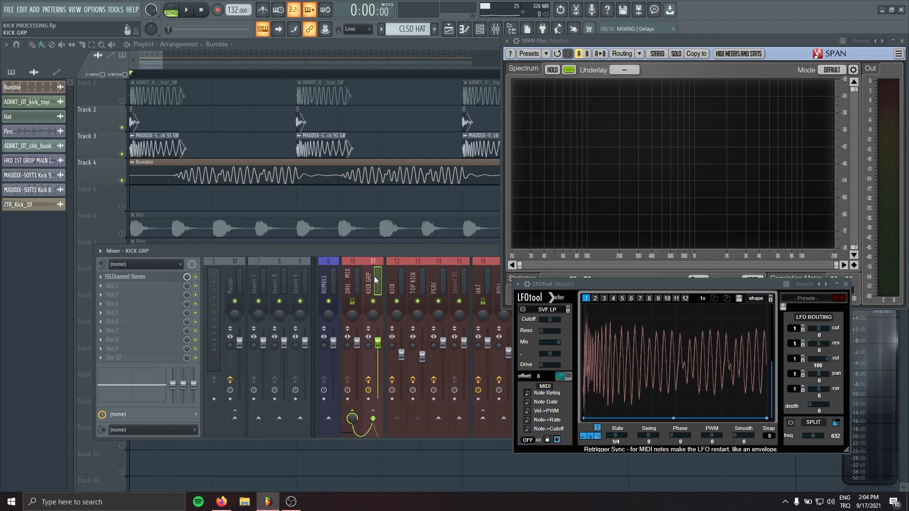
left_click(135, 277)
left_click_drag(125, 100, 206, 102)
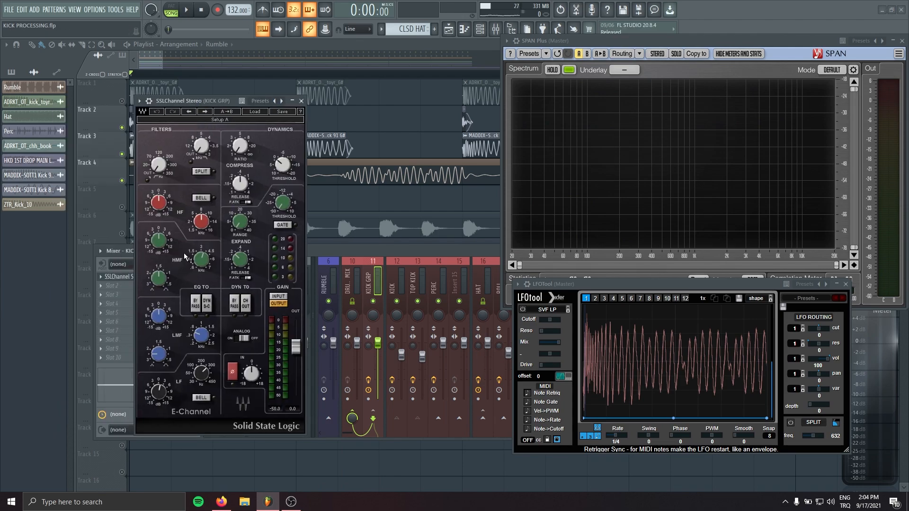
key("space")
left_click_drag(159, 393, 159, 382)
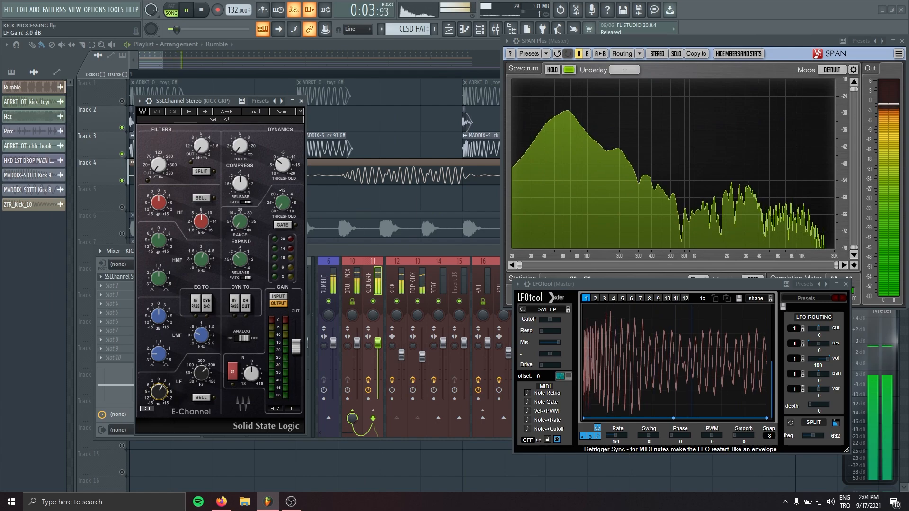
Lower the KICK GRP volume to 90% (-2.4 dB) and raise TOP KICK to about 92% (-2.0 dB), auditioning the balance.
left_click_drag(378, 343, 378, 349)
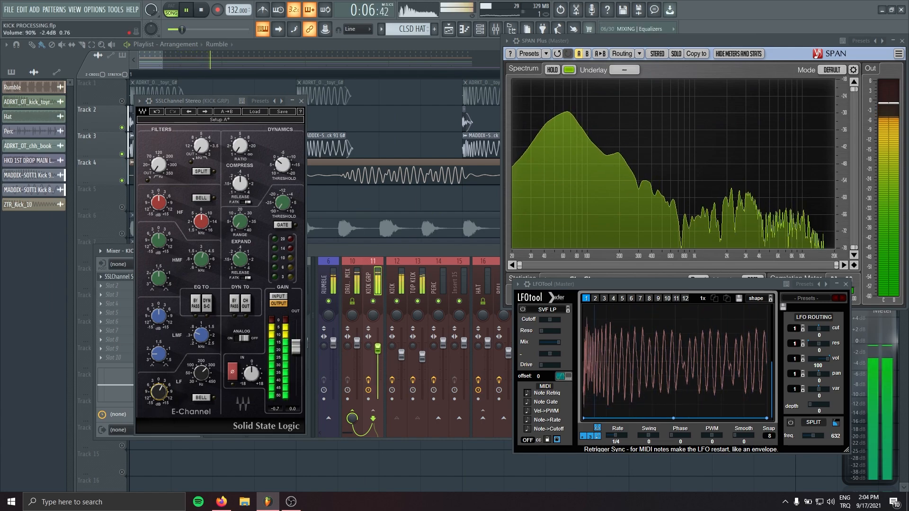
left_click(421, 350)
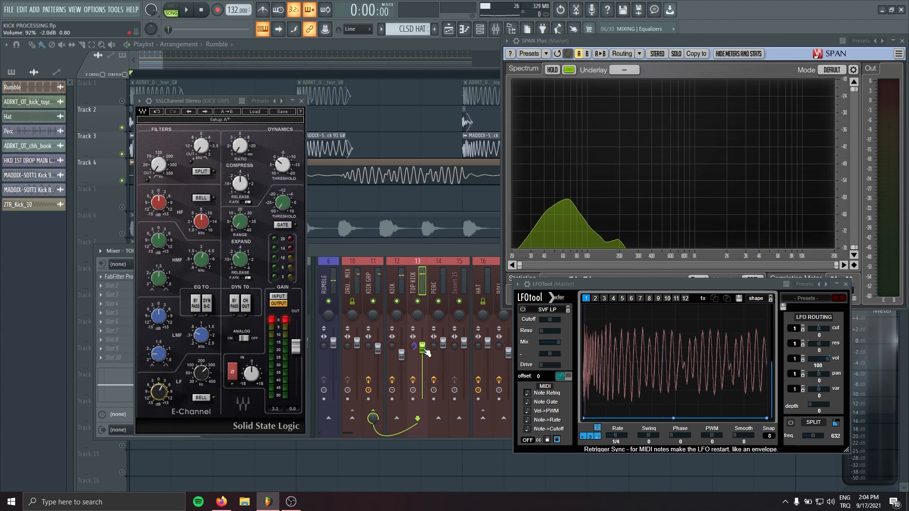
key("space")
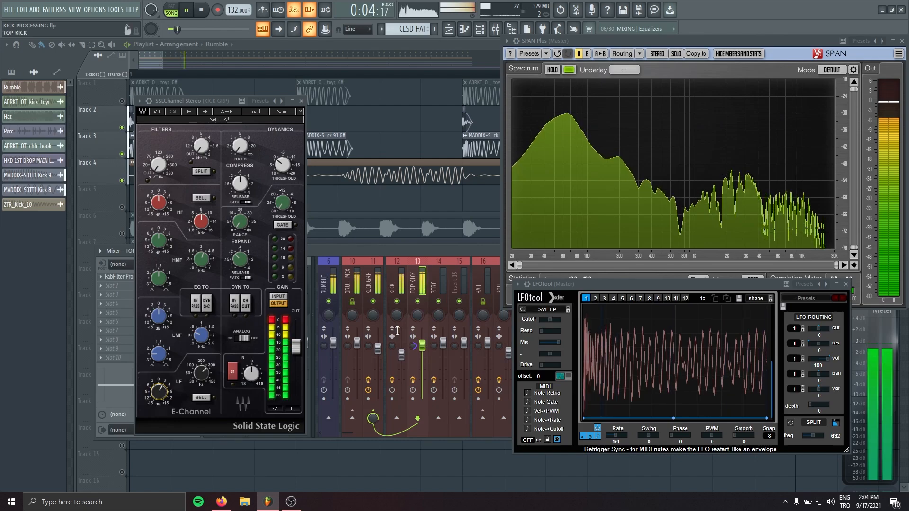
key("space")
Compare the SSLChannel on KICK GRP bypassed and enabled during playback.
left_click(149, 101)
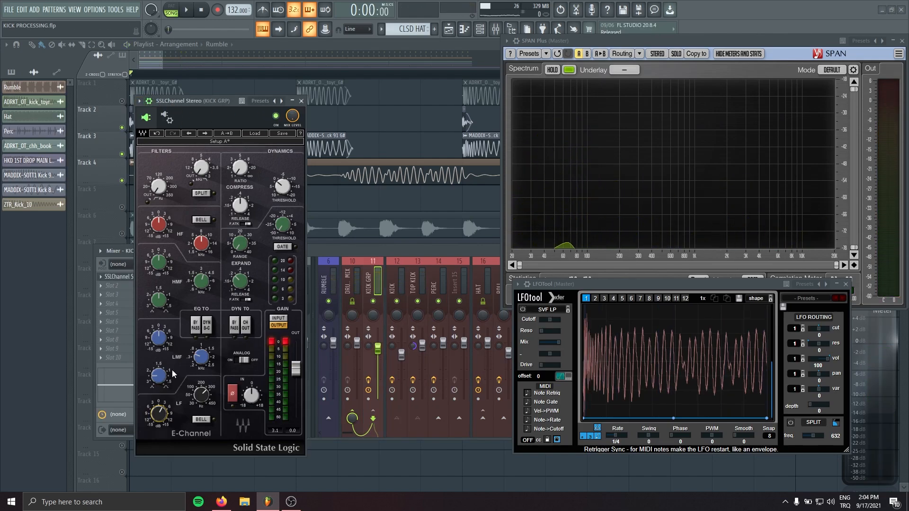
key("space")
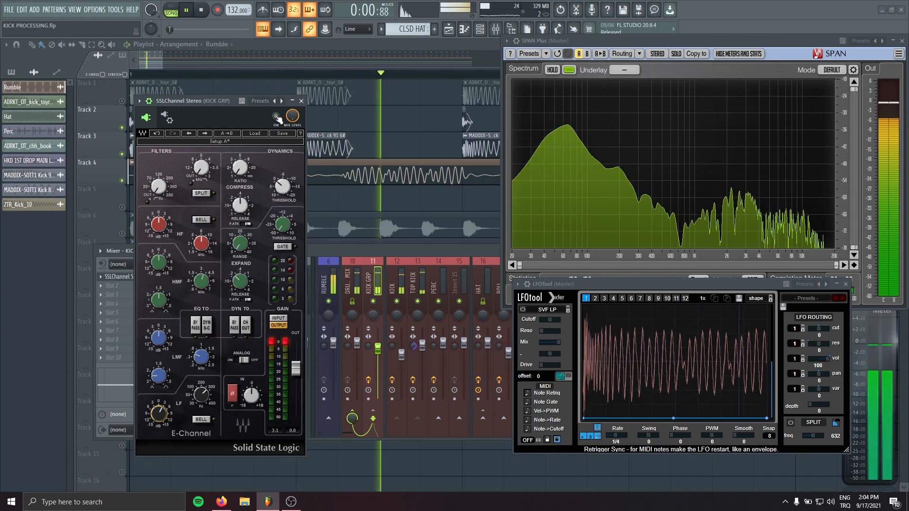
left_click(276, 116)
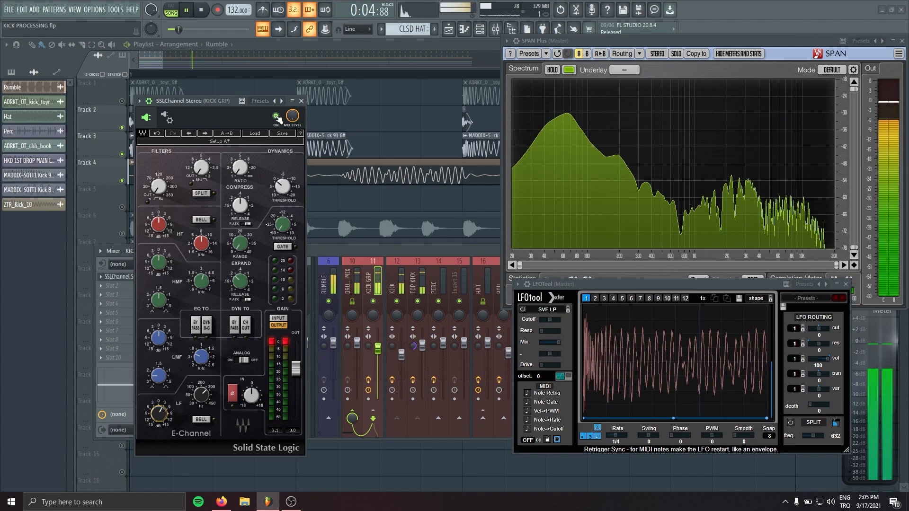
key("space")
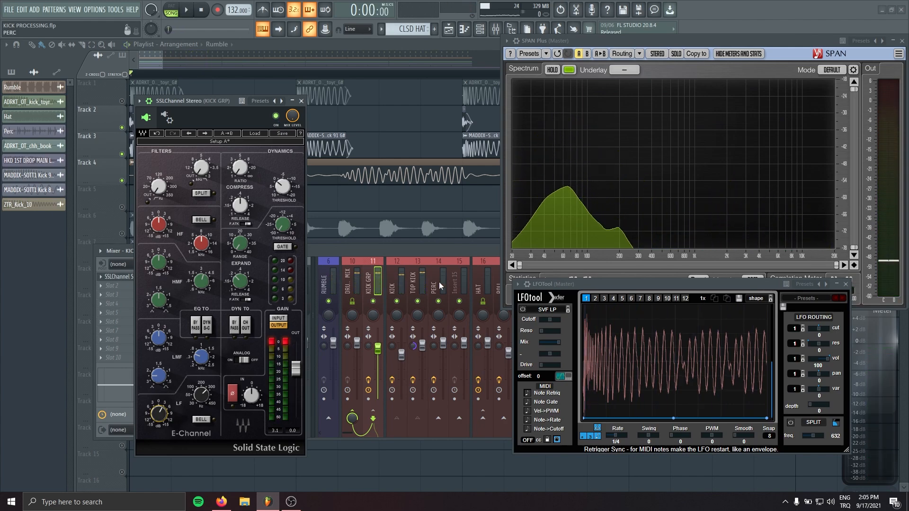
With the kick group soloed, boost the HF gain and raise the HF frequency in KICK GRP's SSLChannel, comparing it bypassed and enabled.
key("space")
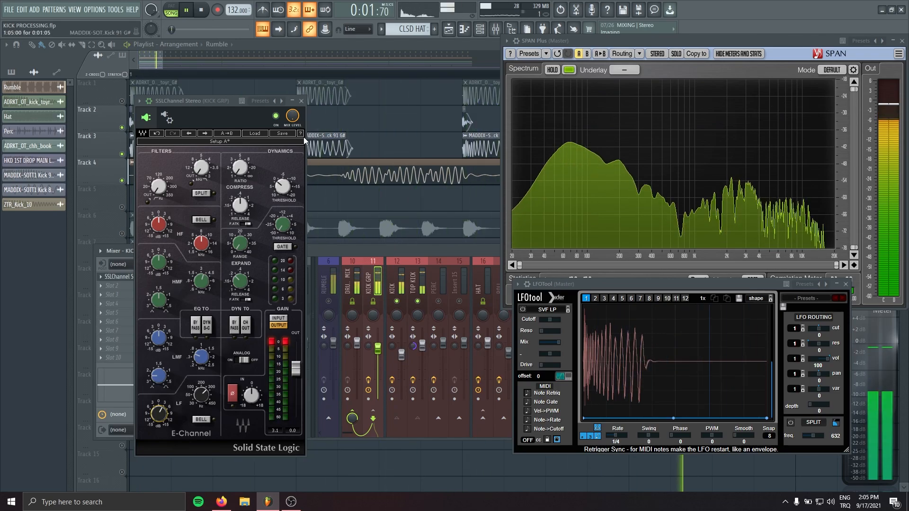
key("space")
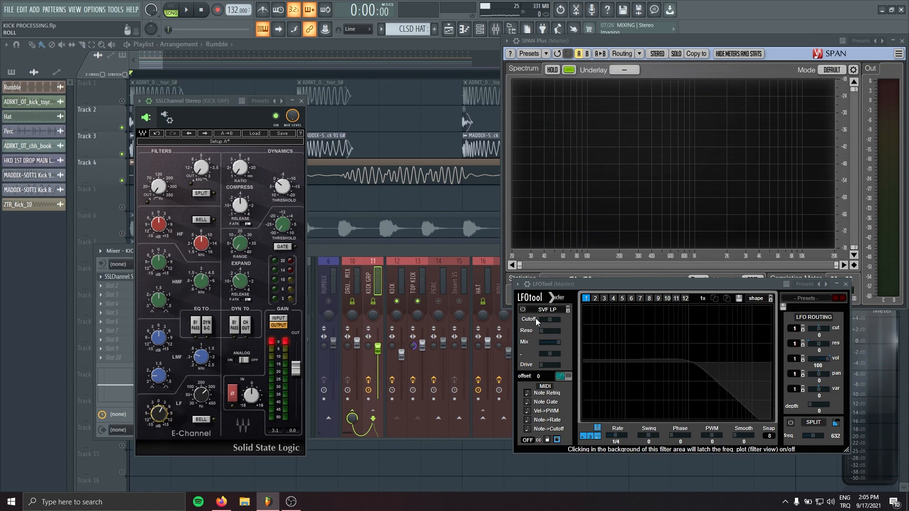
left_click_drag(159, 224, 159, 220)
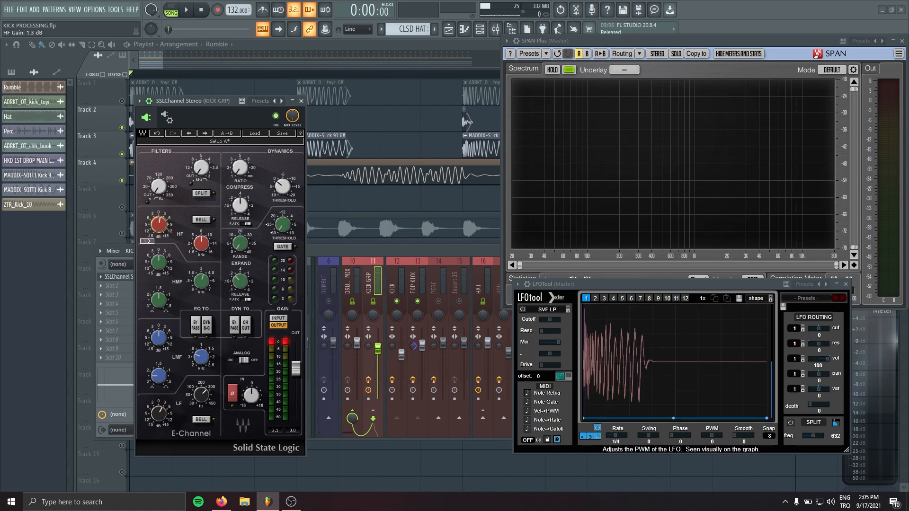
left_click_drag(201, 244, 202, 241)
key("space")
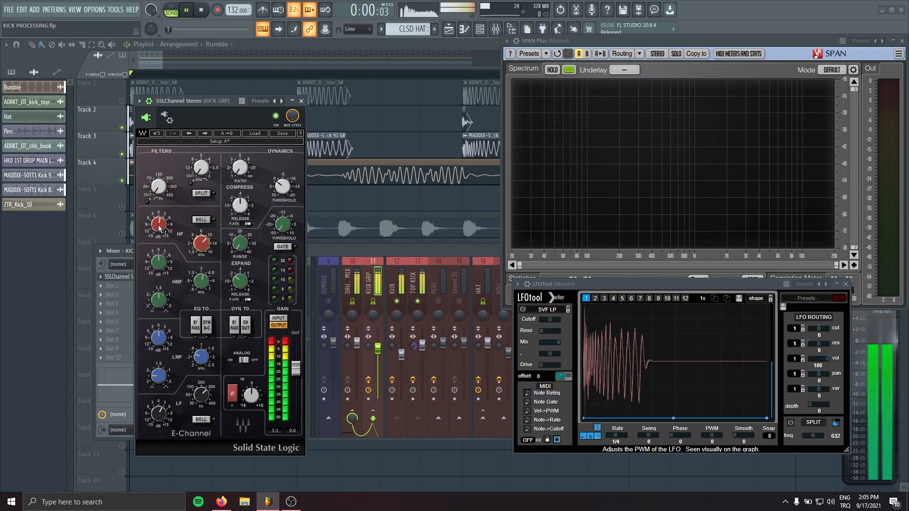
left_click_drag(159, 224, 159, 204)
left_click(278, 116)
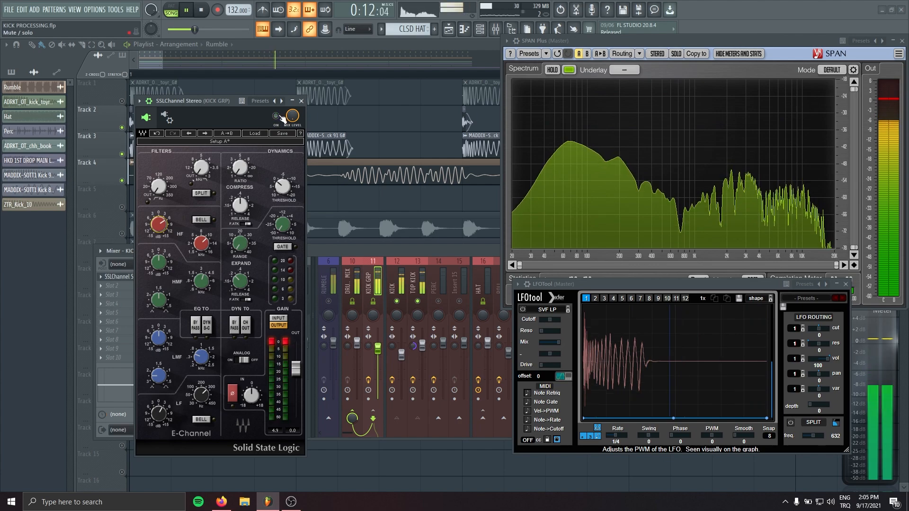
left_click(277, 116)
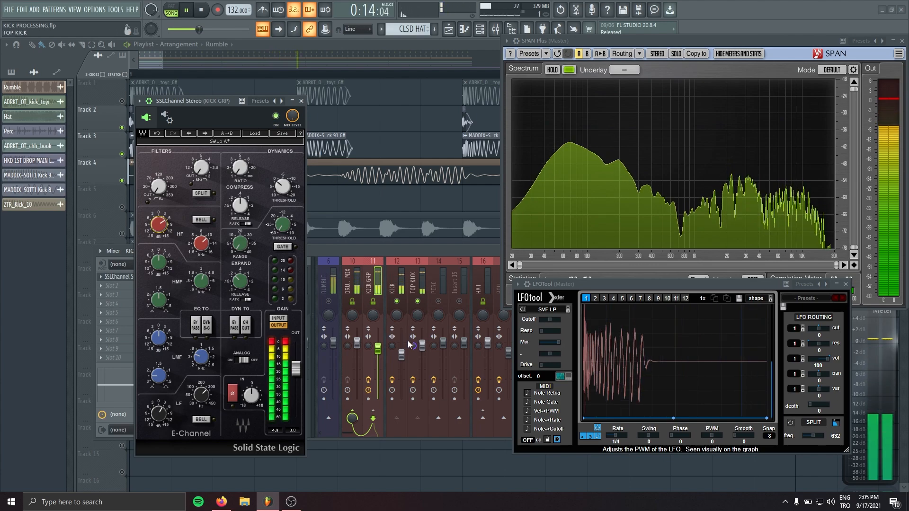
Lower the TOP KICK volume to 89% (-2.5 dB) during playback.
left_click(421, 346)
left_click_drag(422, 346, 422, 348)
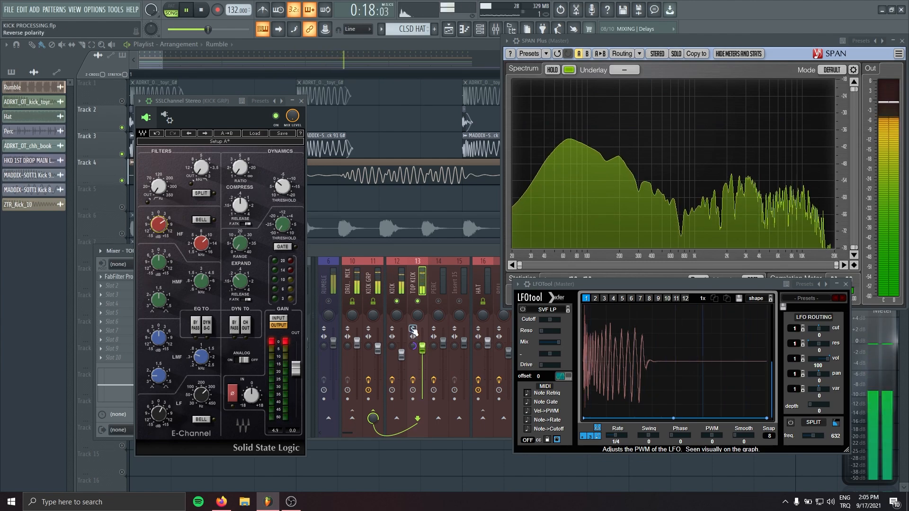
left_click_drag(422, 348, 422, 350)
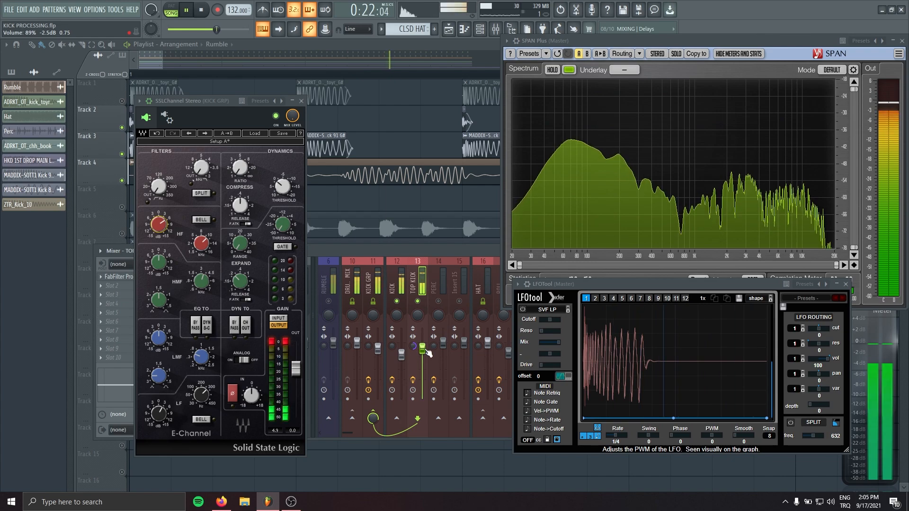
key("space")
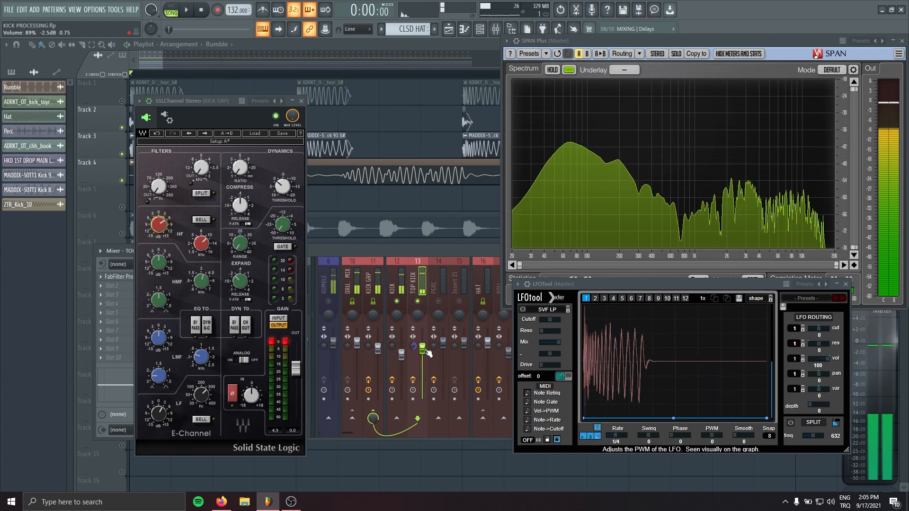
Set the HMF frequency to 4.02 kHz in KICK GRP's SSLChannel and adjust the HMF gain during playback.
left_click(204, 281)
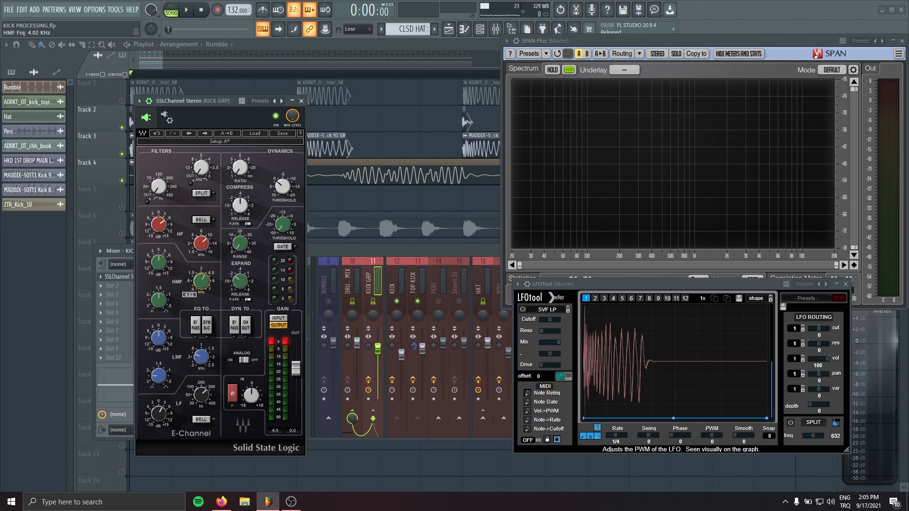
key("space")
left_click_drag(170, 273, 169, 280)
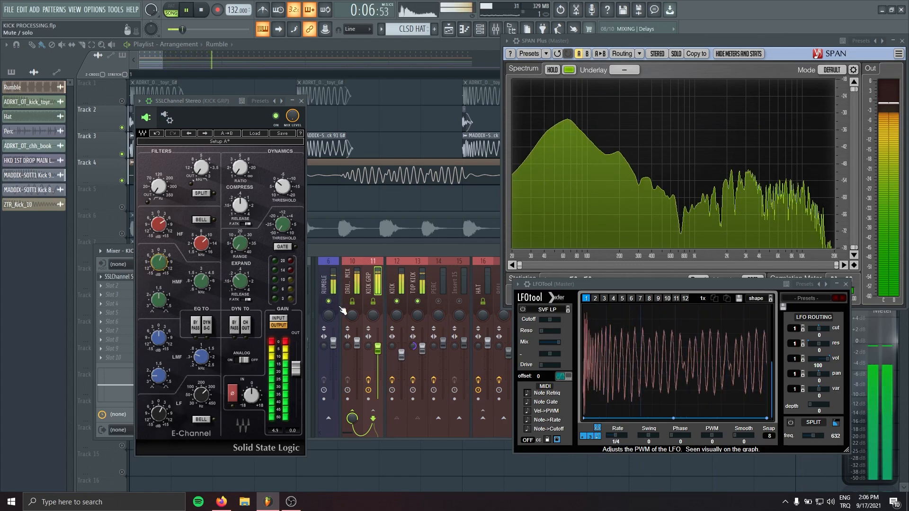
Lower the KICK GRP volume to 85% (-3.5 dB) and compare its SSLChannel bypassed and enabled with the rumble playing.
left_click_drag(377, 348, 378, 355)
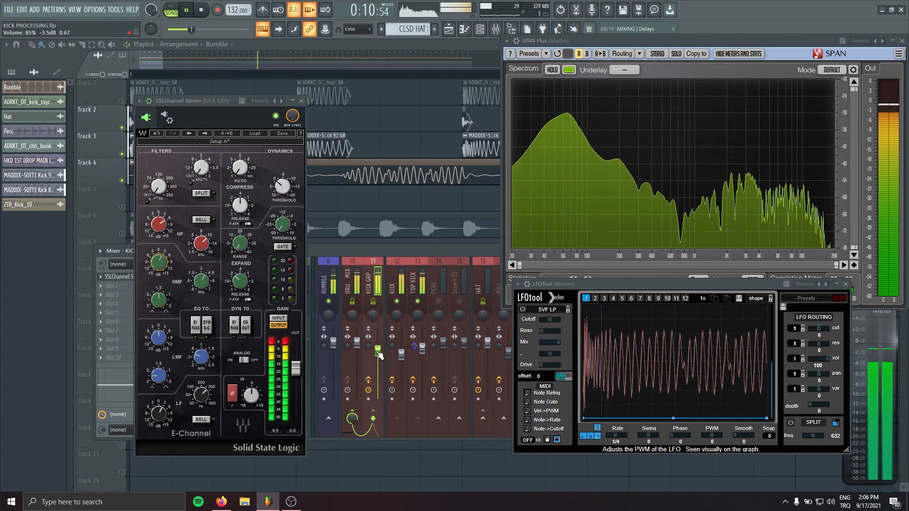
left_click(278, 118)
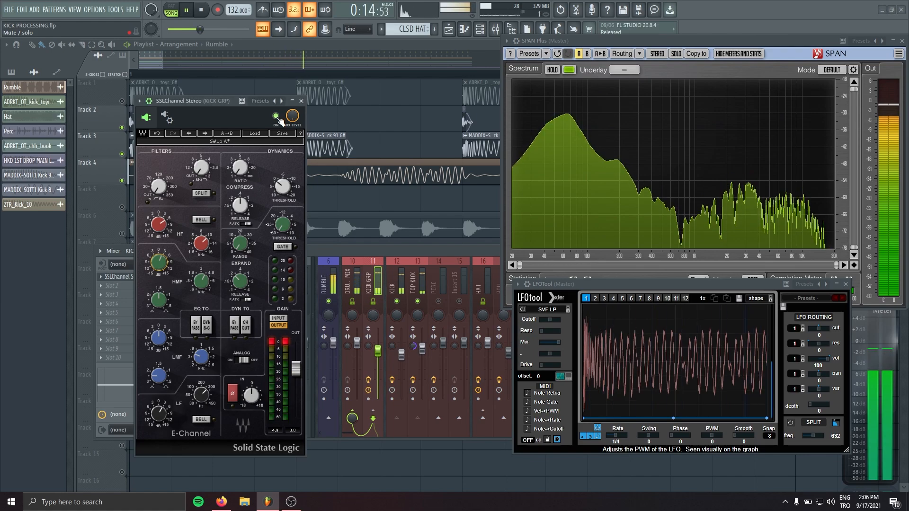
Stop playback, close KICK GRP's SSLChannel and inspect the kick waveform in the Master's LFOTool.
key("space")
left_click(301, 101)
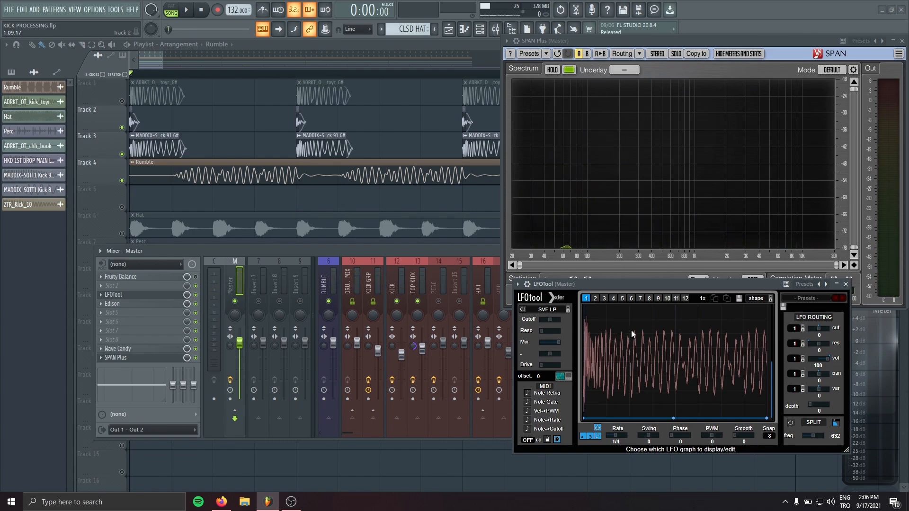
left_click(678, 334)
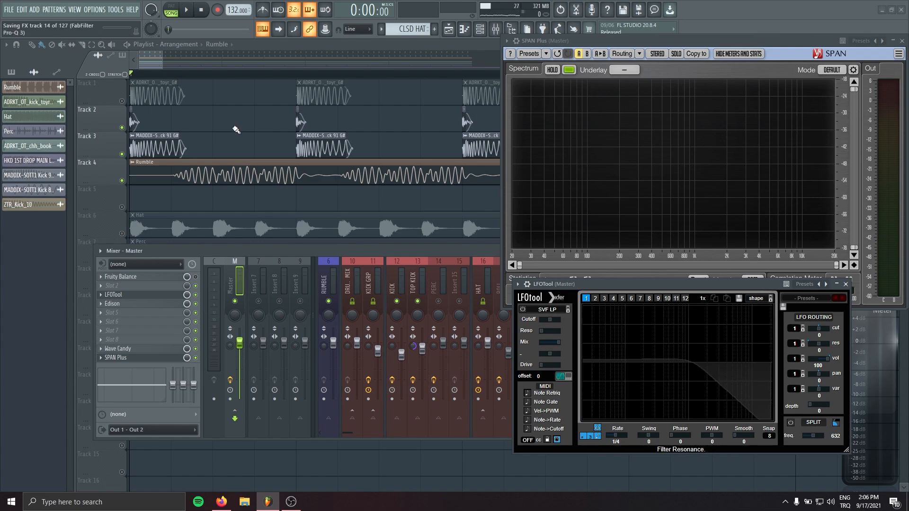
left_click(650, 364)
left_click(607, 411)
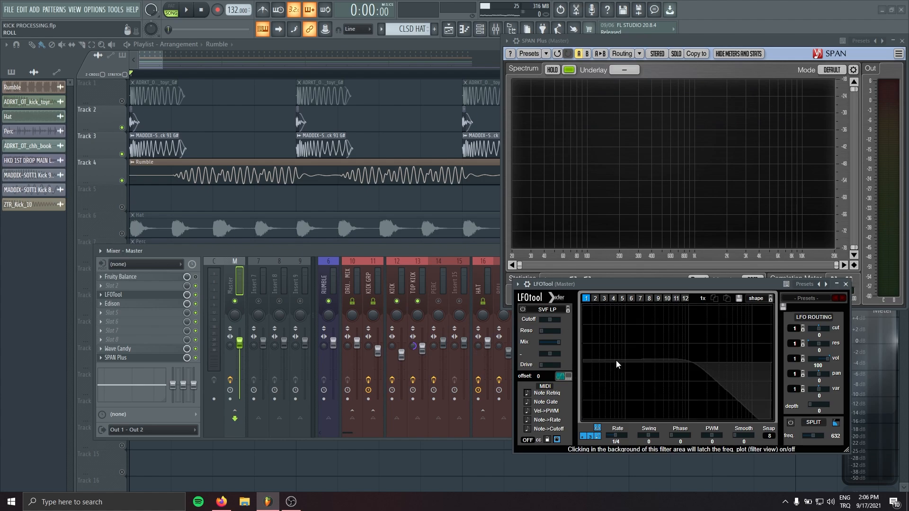
left_click(727, 298)
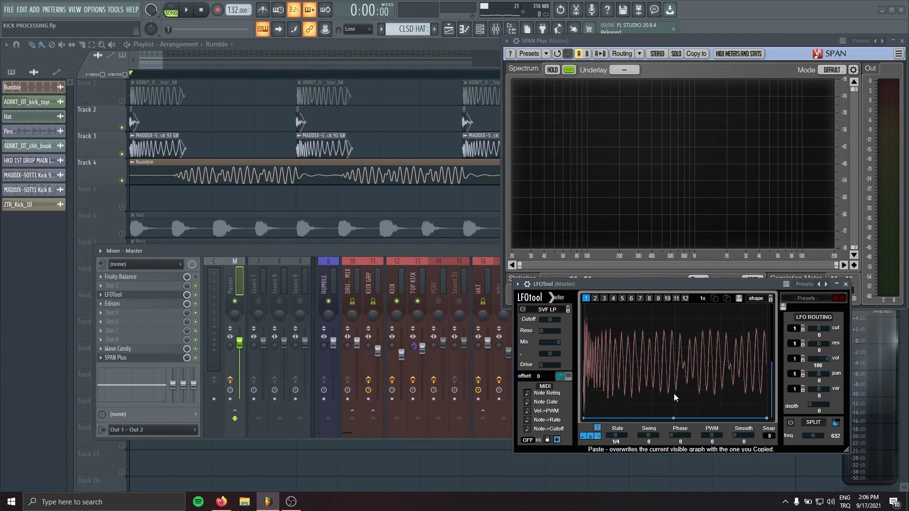
Load the BuzzCut clipper on KICK GRP after SSLChannel Stereo.
left_click(372, 265)
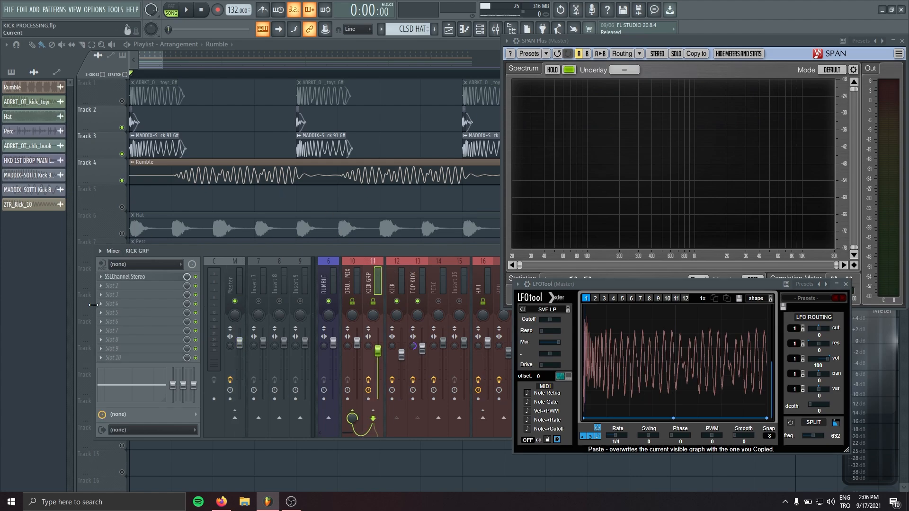
left_click(136, 289)
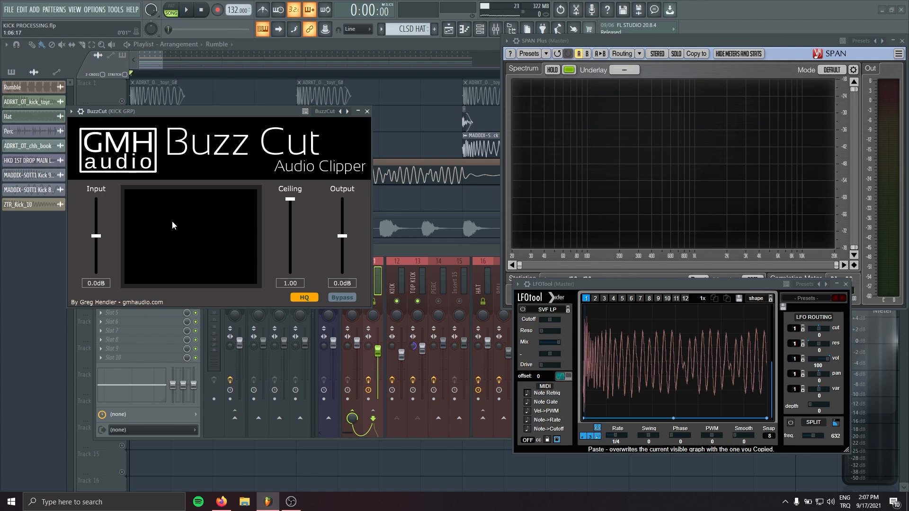
left_click_drag(219, 142, 233, 119)
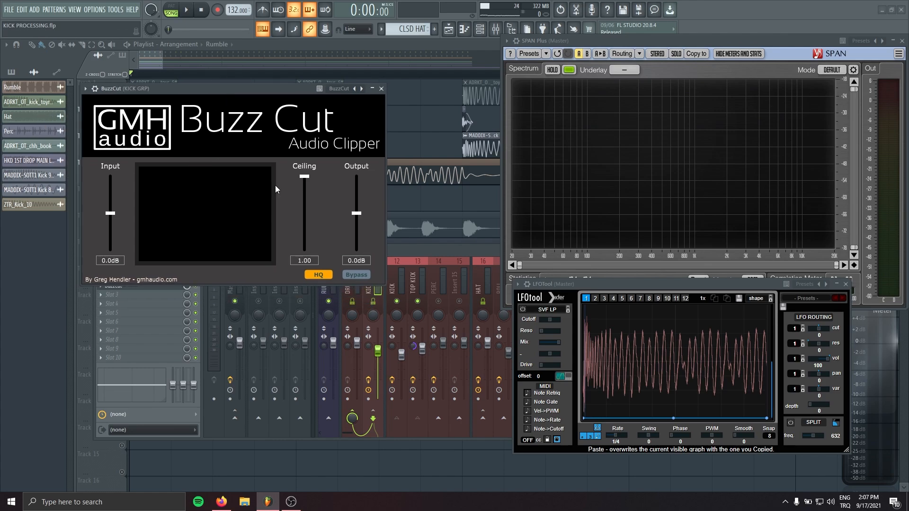
Try BuzzCut's ceiling at 0.73 on KICK GRP during playback.
mouse_move(307, 177)
left_mouse_down()
mouse_move(308, 218)
mouse_move(307, 160)
left_mouse_up()
key("space")
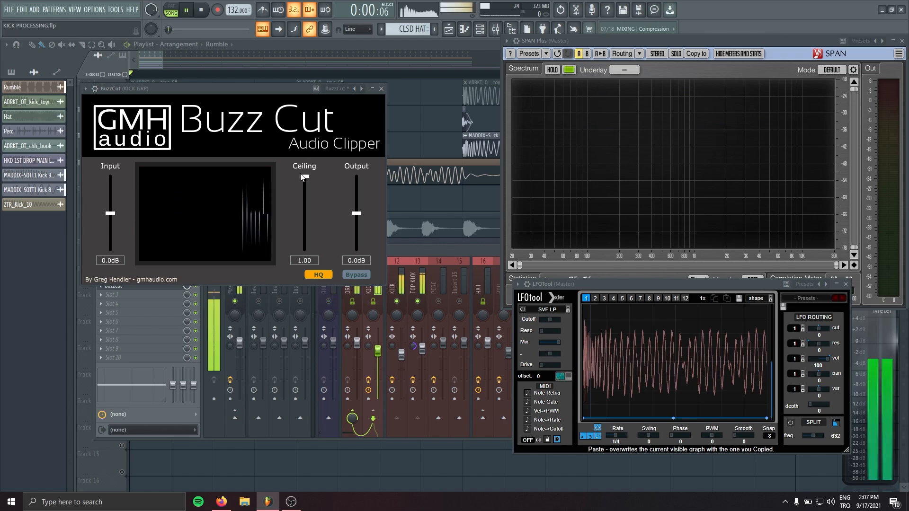
left_click_drag(305, 180, 308, 198)
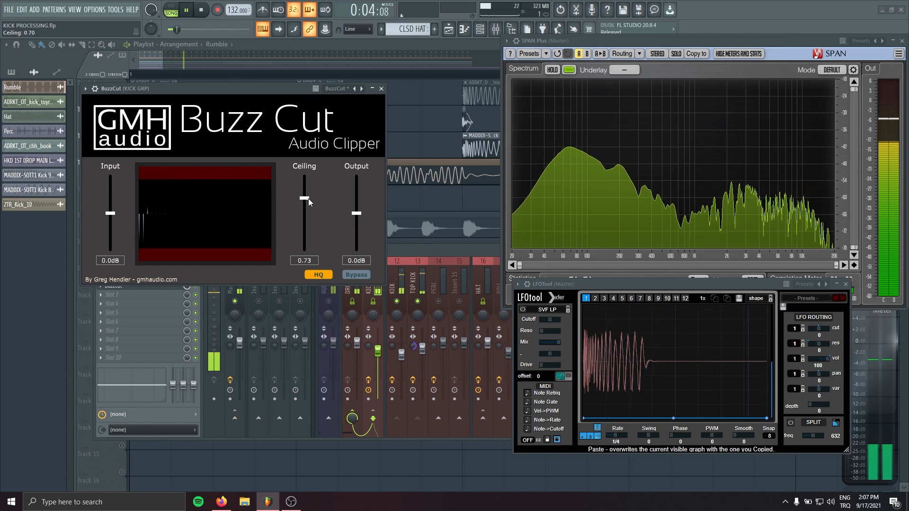
key("space")
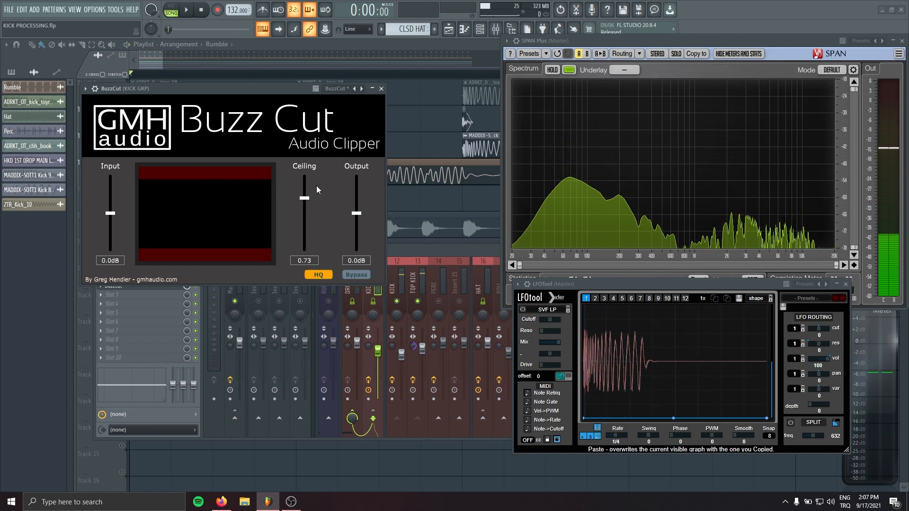
Set BuzzCut's ceiling to 0.91 while listening to the kicks and rumble.
left_click_drag(303, 201, 307, 183)
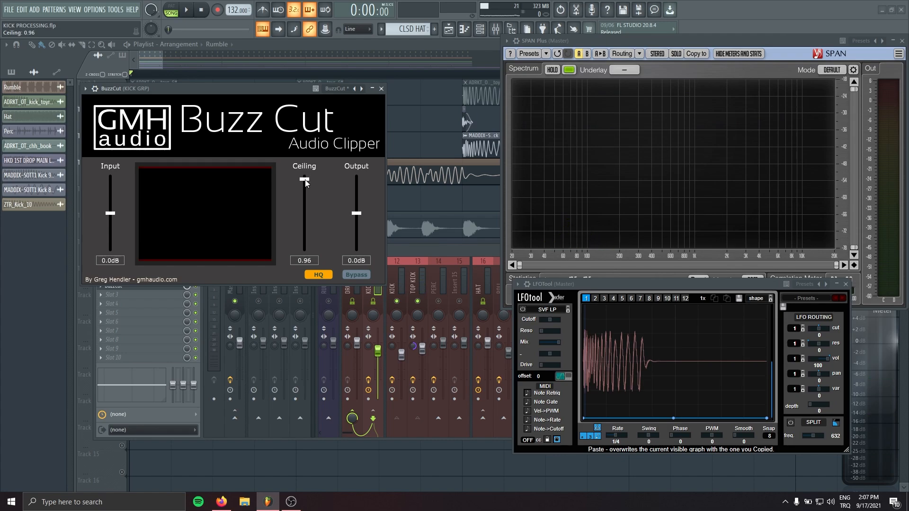
key("space")
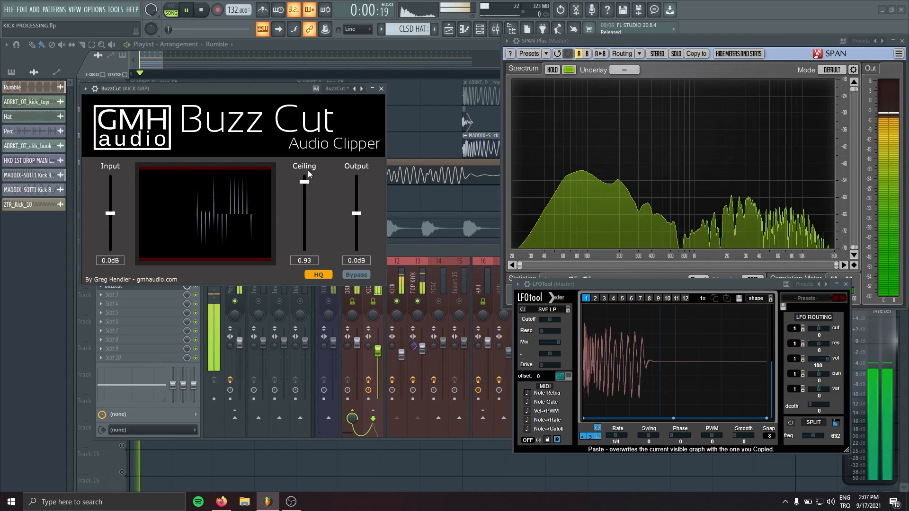
left_click_drag(305, 182, 306, 187)
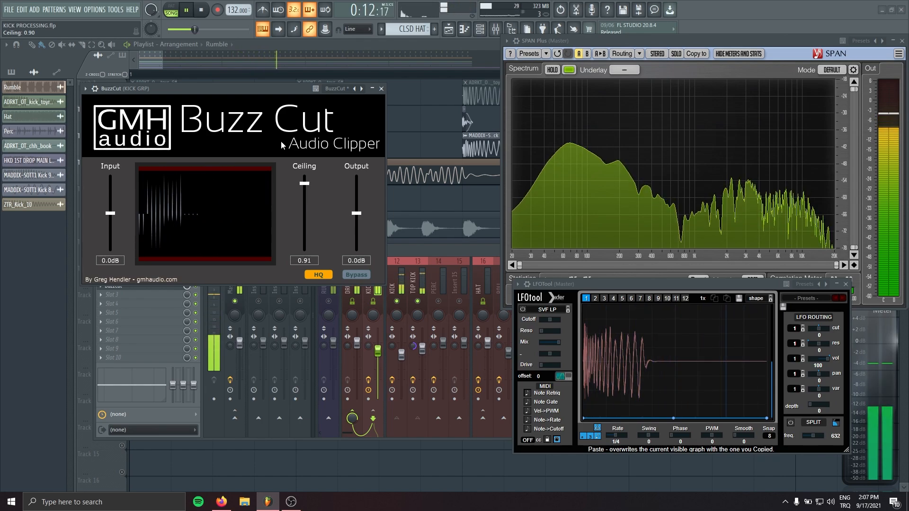
key("space")
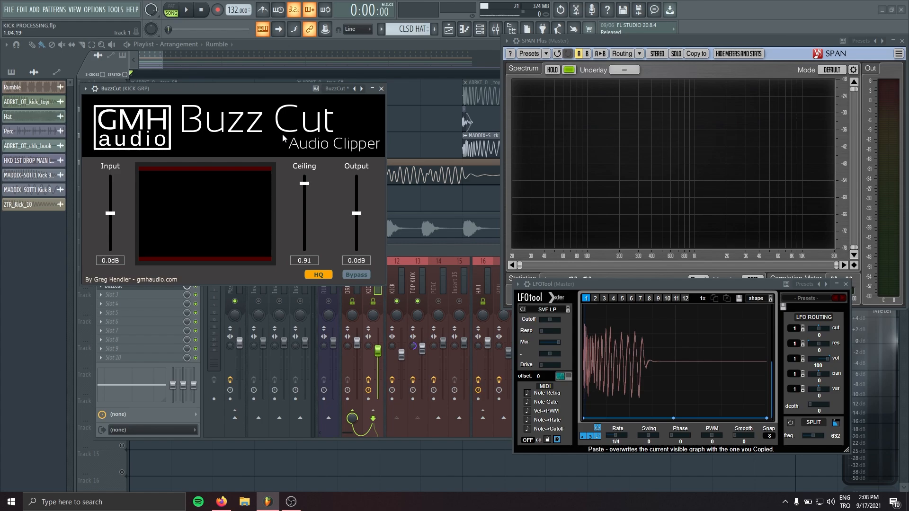
Shift SSLChannel Stereo and BuzzCut down the KICK GRP effect chain and load Black Box Analog Design HG-2 in slot 1.
left_click_drag(248, 88, 332, 290)
scroll(130, 280, "down", 2)
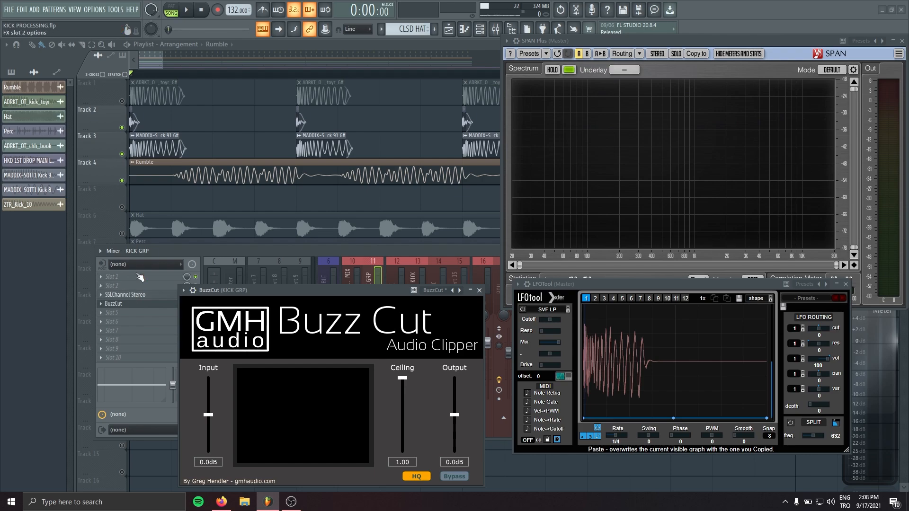
left_click(142, 283)
left_click(385, 236)
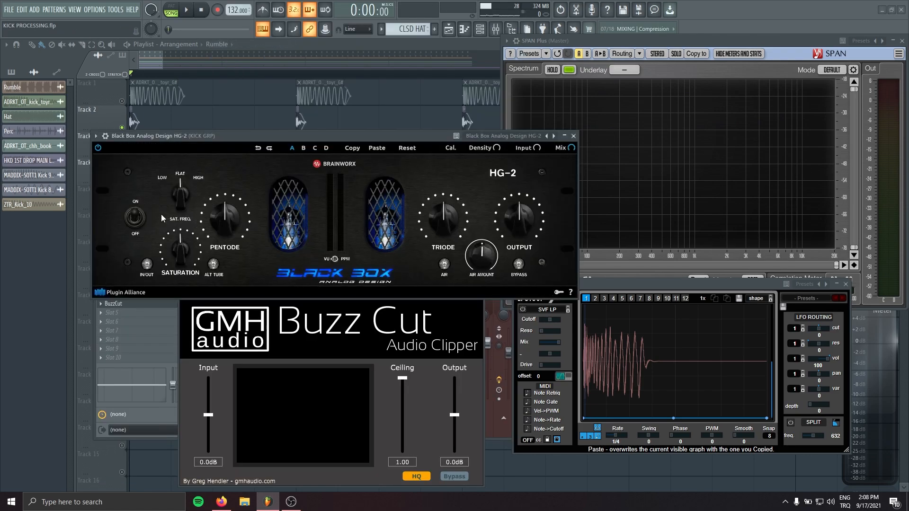
Engage HG-2's saturation circuit, lower the saturation amount, and set Pentode to 54% and Triode to 53% during playback.
left_click(153, 265)
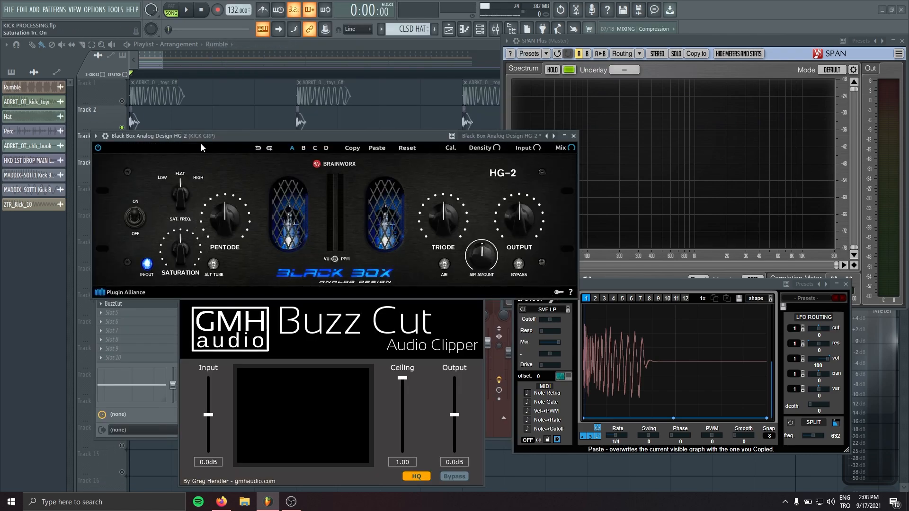
left_click_drag(200, 147, 227, 102)
left_click_drag(213, 294, 201, 380)
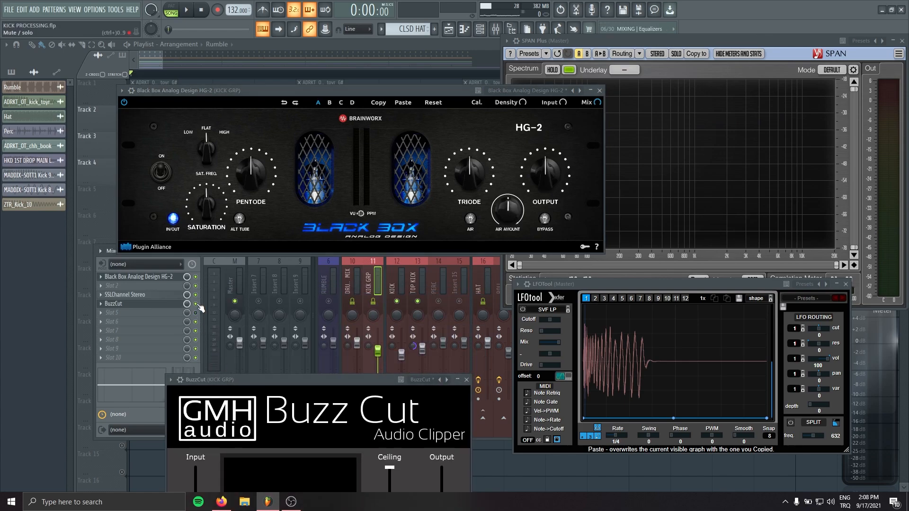
key("space")
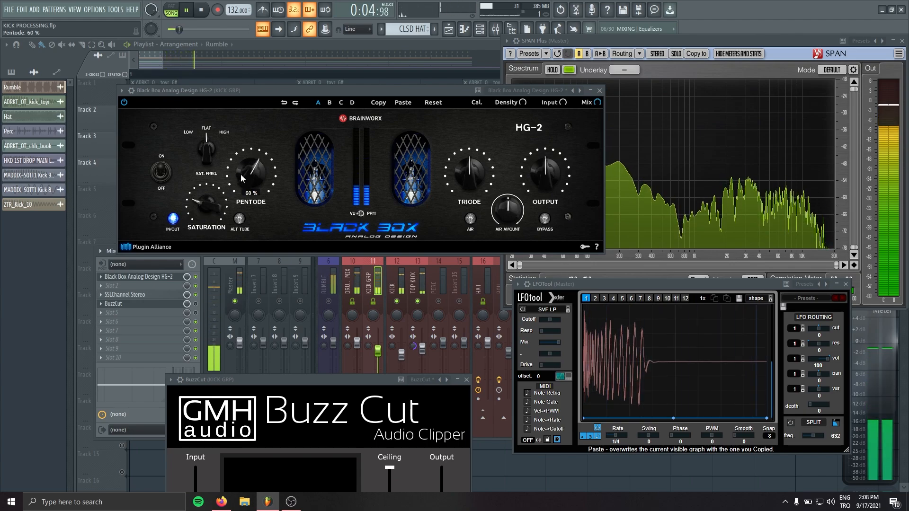
left_click_drag(240, 174, 256, 162)
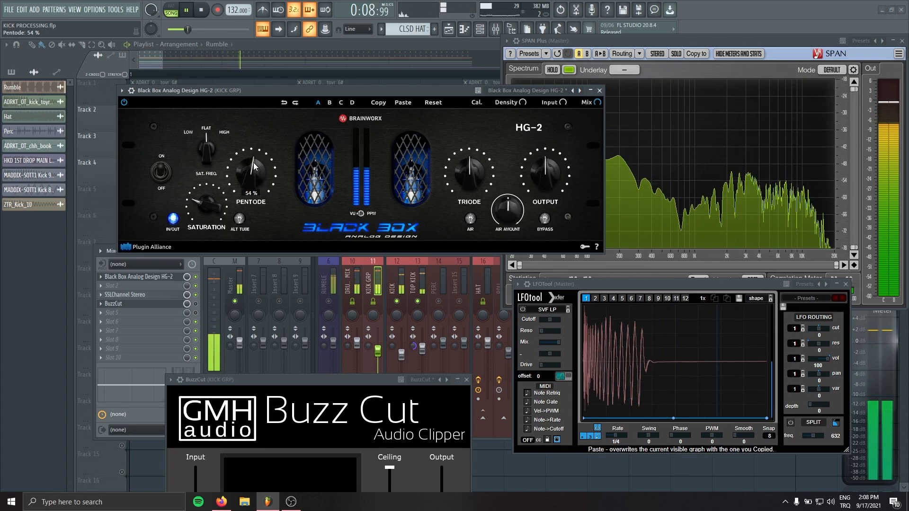
left_click_drag(467, 176, 467, 173)
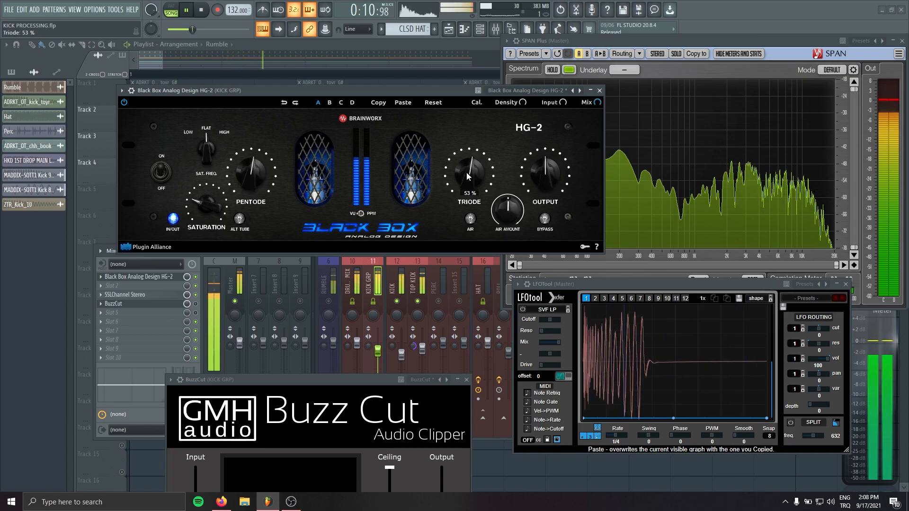
key("space")
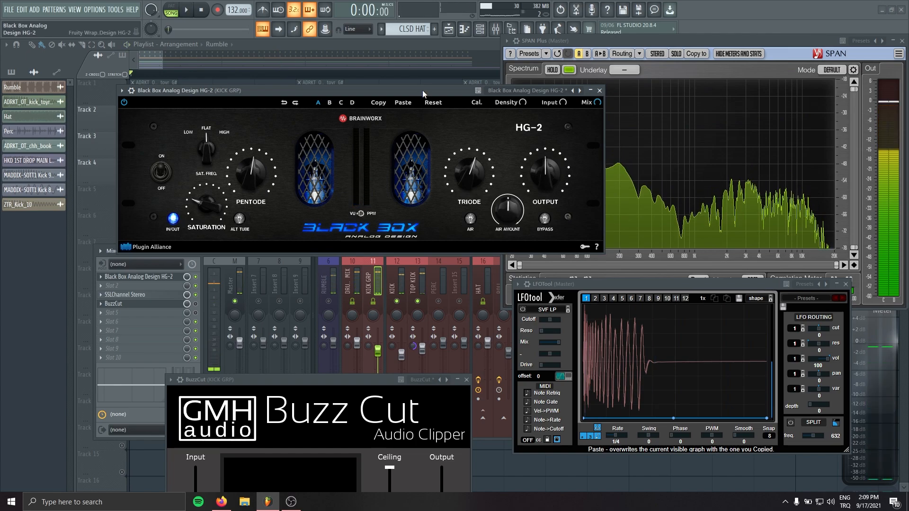
Compare KICK GRP with HG-2 powered off and on during playback.
left_click_drag(423, 93, 333, 91)
key("space")
left_click(73, 180)
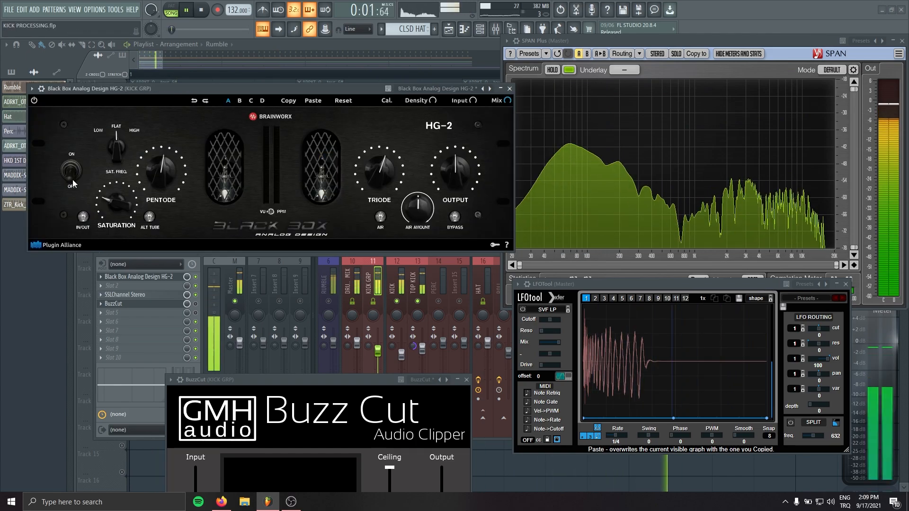
left_click(72, 165)
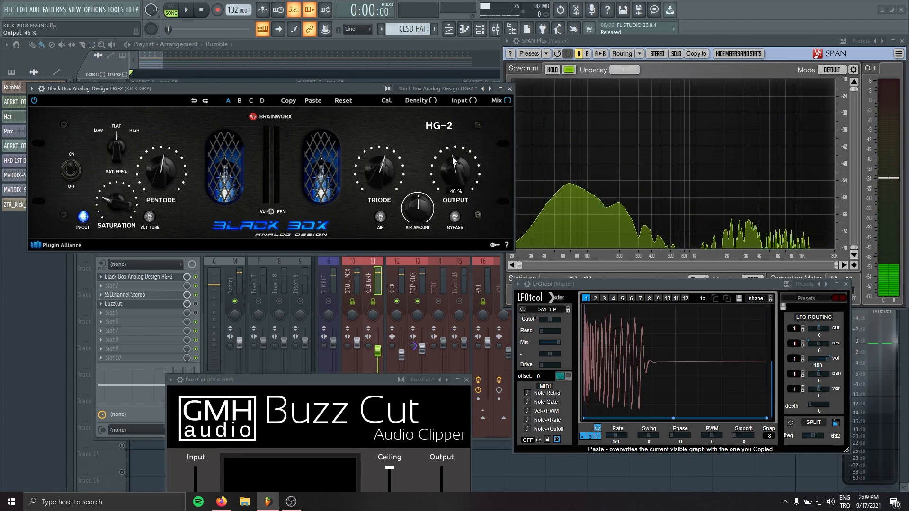
Set HG-2's output to 45% and compare its power off and on at the adjusted level.
left_click_drag(453, 158, 452, 158)
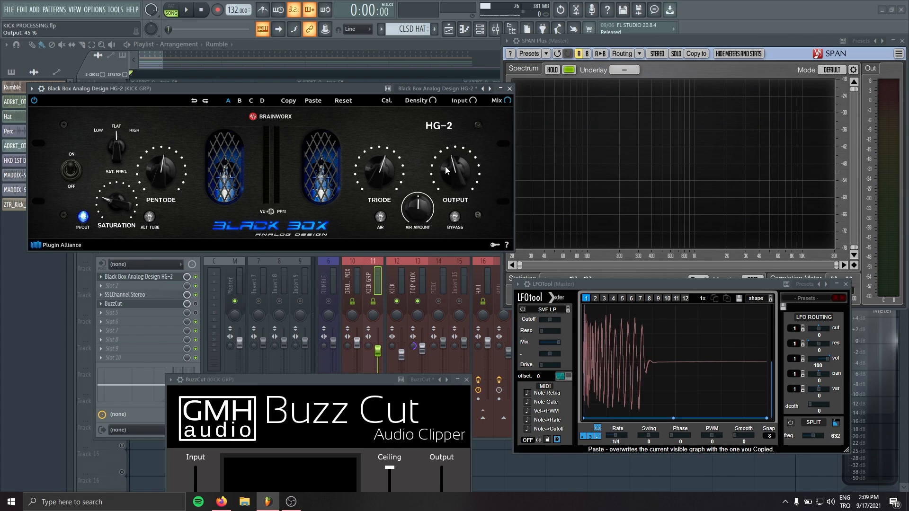
key("space")
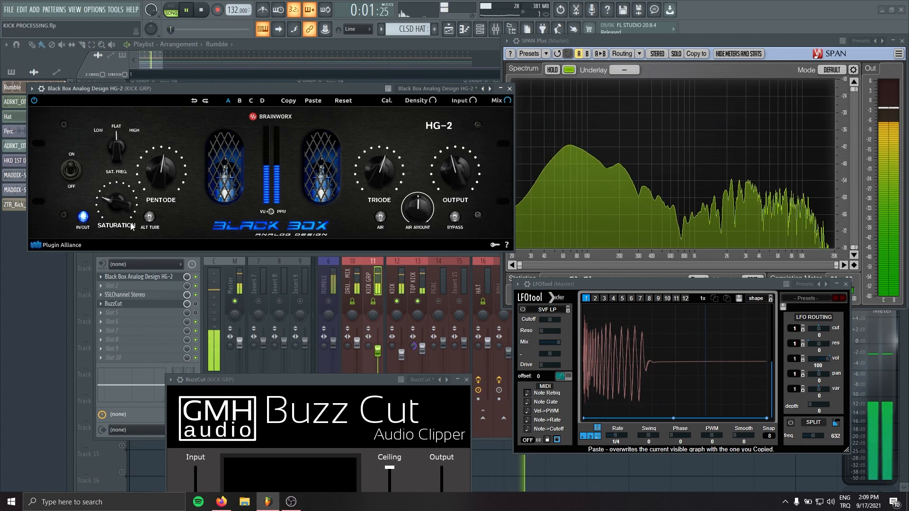
left_click(72, 171)
left_click(72, 171)
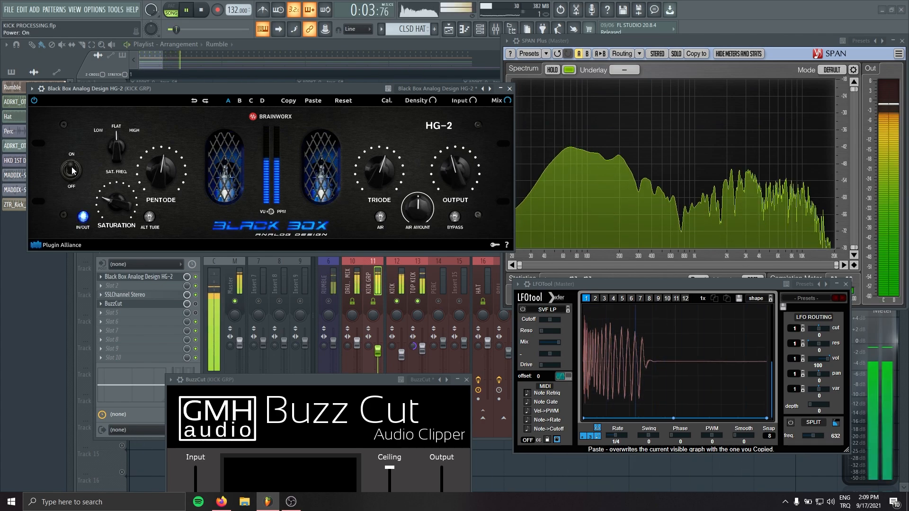
key("space")
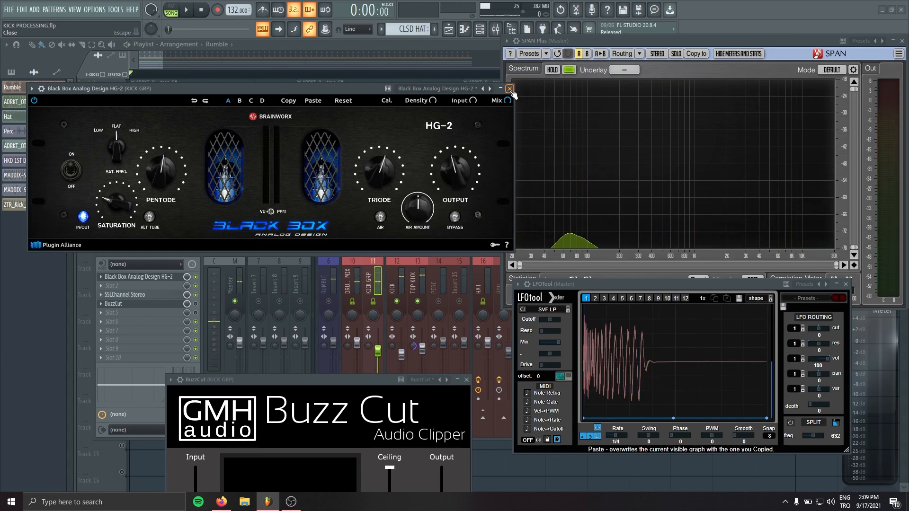
Close HG-2 and set BuzzCut's ceiling to 0.95 on KICK GRP during playback.
left_click(510, 89)
left_click_drag(305, 380, 307, 160)
key("space")
left_click_drag(429, 247, 431, 255)
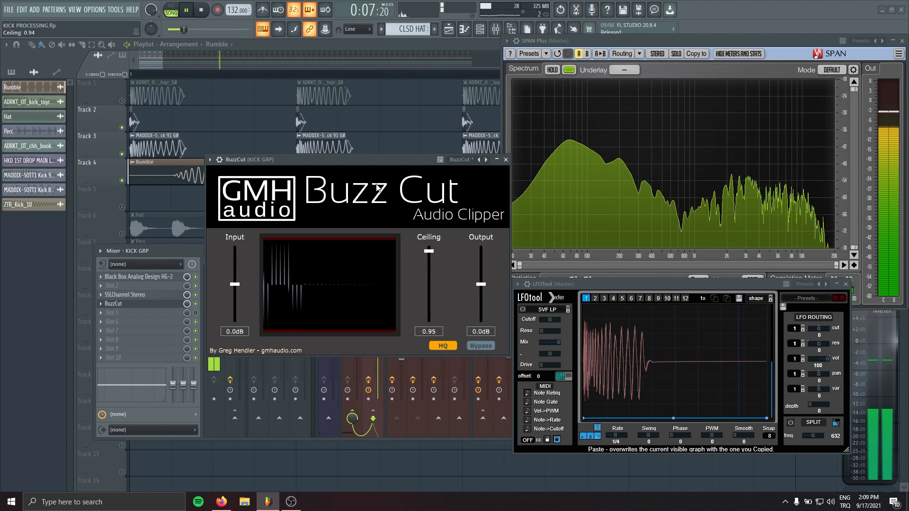
left_click_drag(373, 159, 277, 176)
key("space")
Open the Rumble clip's channel settings and set its channel volume to 57% (-10.6 dB) during playback.
key("F5")
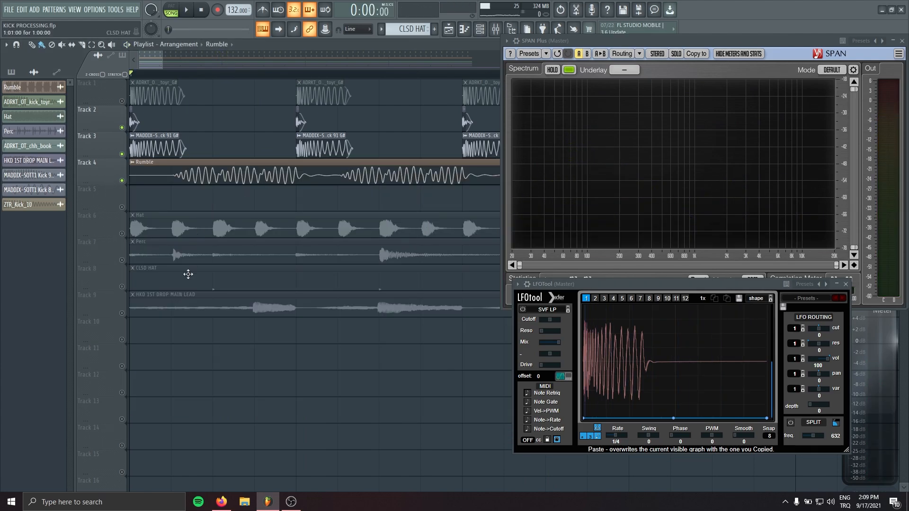
scroll(187, 270, "down", 5)
key("F9")
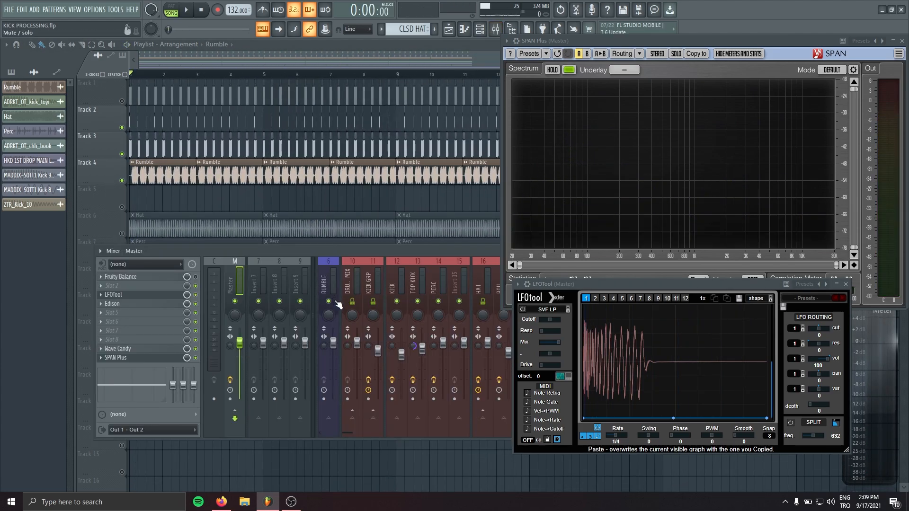
double_click(210, 173)
key("space")
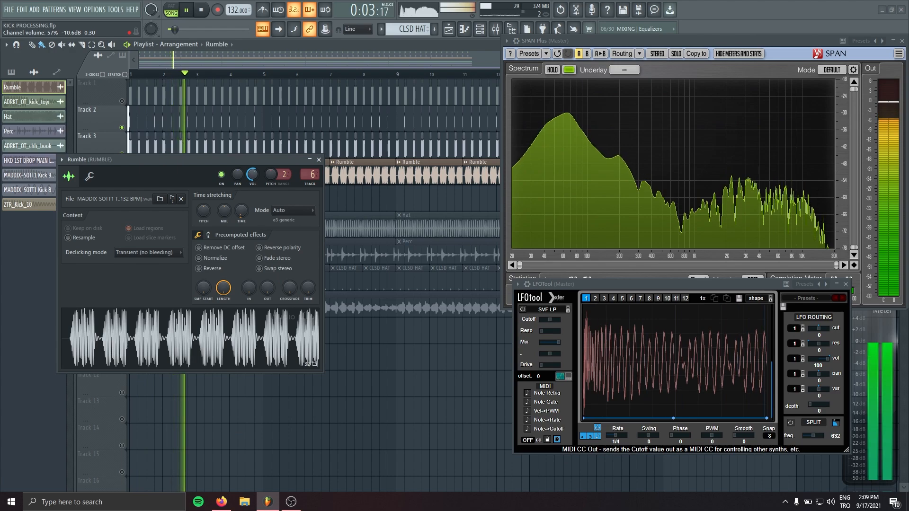
left_click(326, 170)
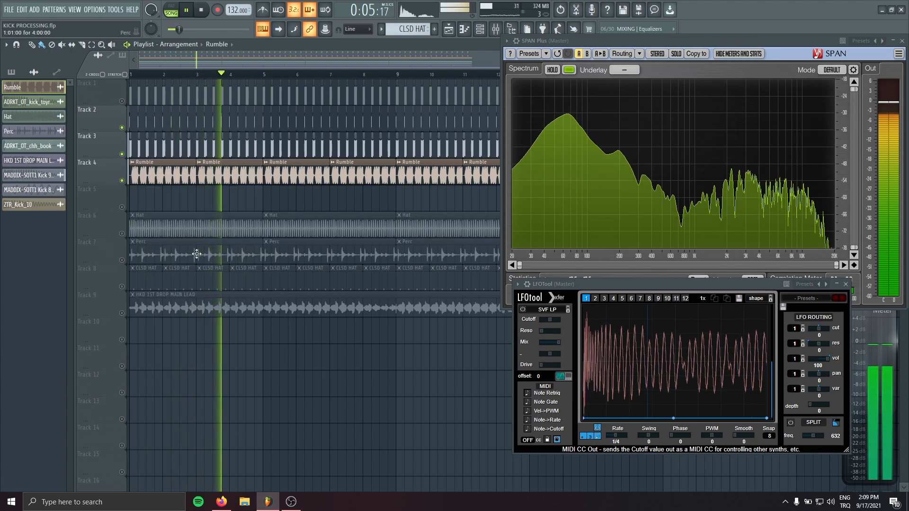
Unmute the Hat, CLSD HAT and HKD 1ST DROP MAIN LEAD tracks, keeping Perc muted, and play the arrangement.
key("space")
left_click_drag(123, 234, 123, 287)
left_click(122, 261)
key("space")
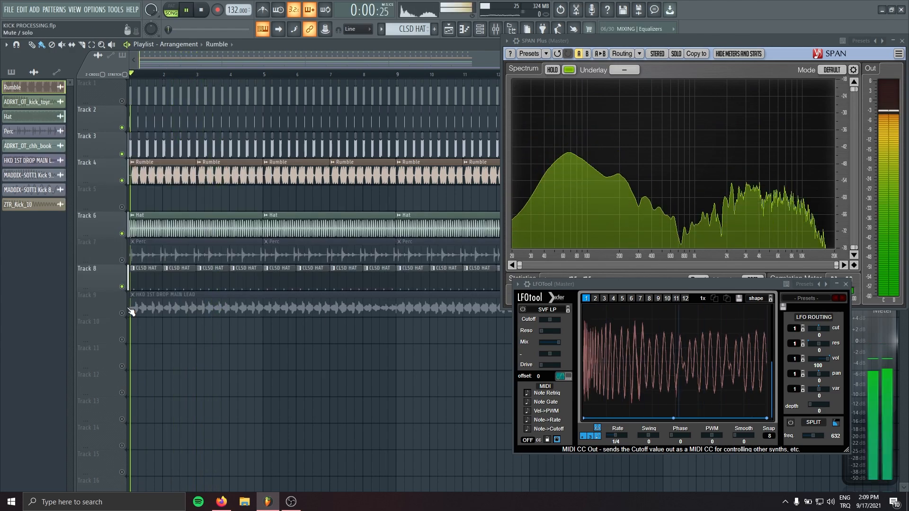
left_click(122, 313)
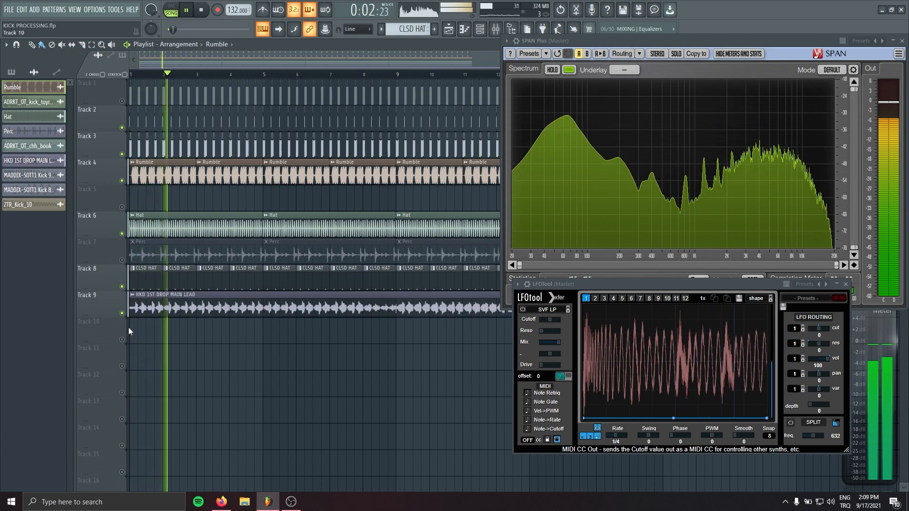
Set the HKD 1ST DROP MAIN LEAD channel volume to 50% (-12.7 dB), mute the Rumble track and stop playback.
left_click(183, 308)
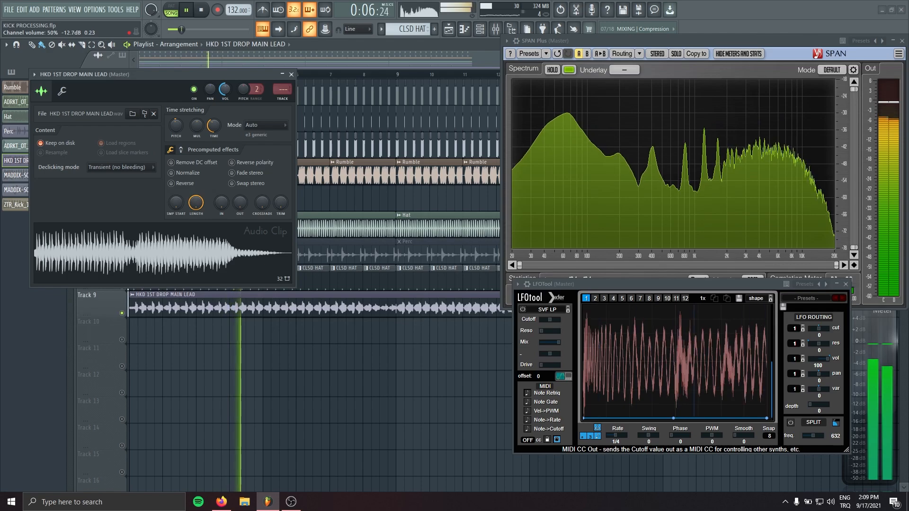
left_click(292, 75)
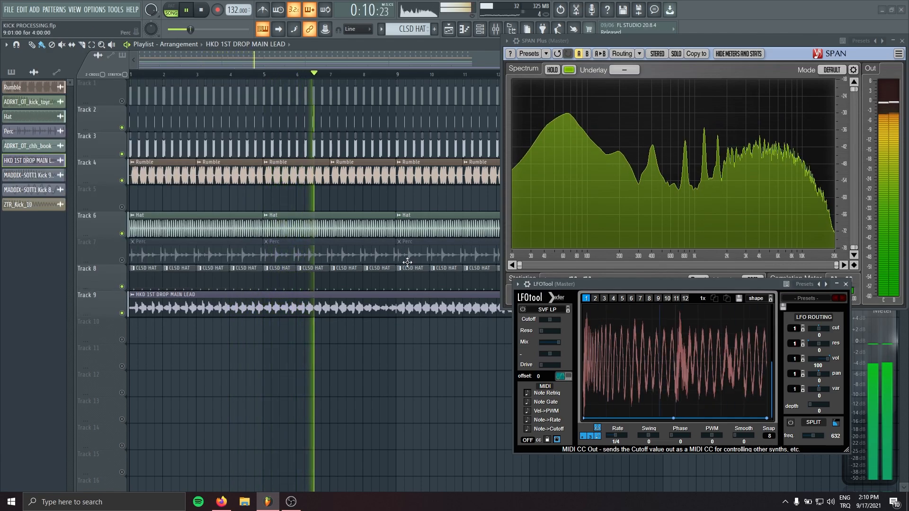
left_click(122, 181)
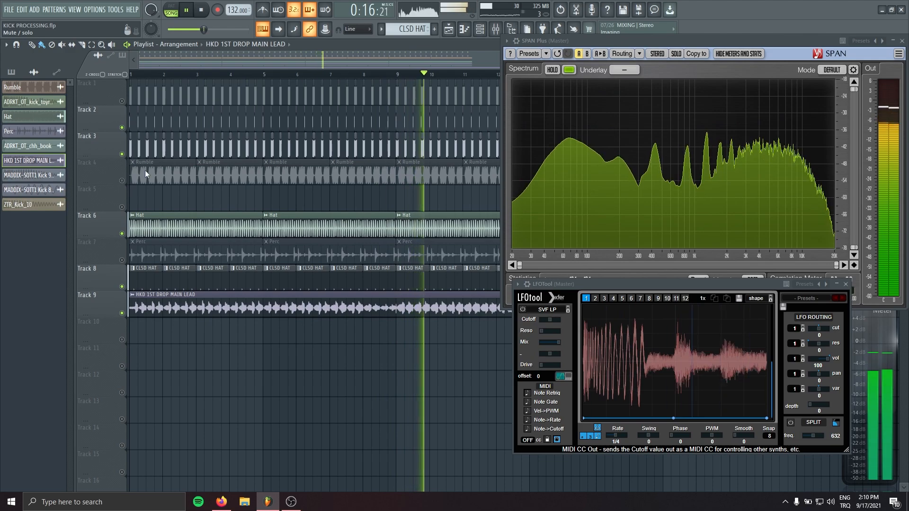
key("space")
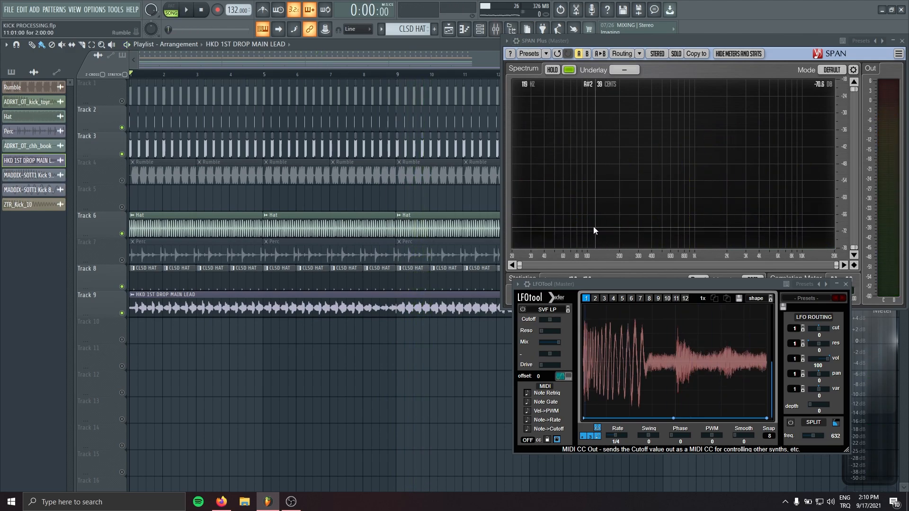
Add a bell band at 172.75 Hz with +4.11 dB gain in FabFilter Pro-Q 3 on KICK GRP during playback.
key("F9")
left_click(374, 279)
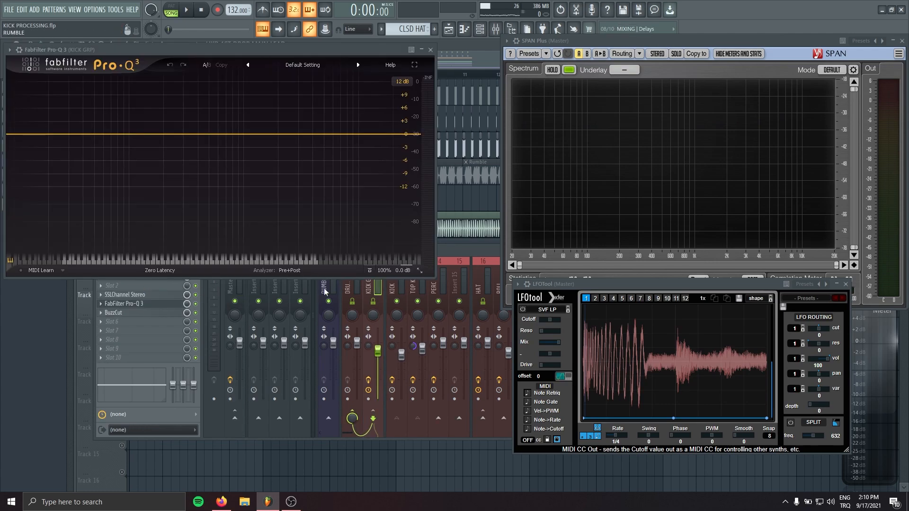
left_click_drag(242, 50, 310, 138)
key("space")
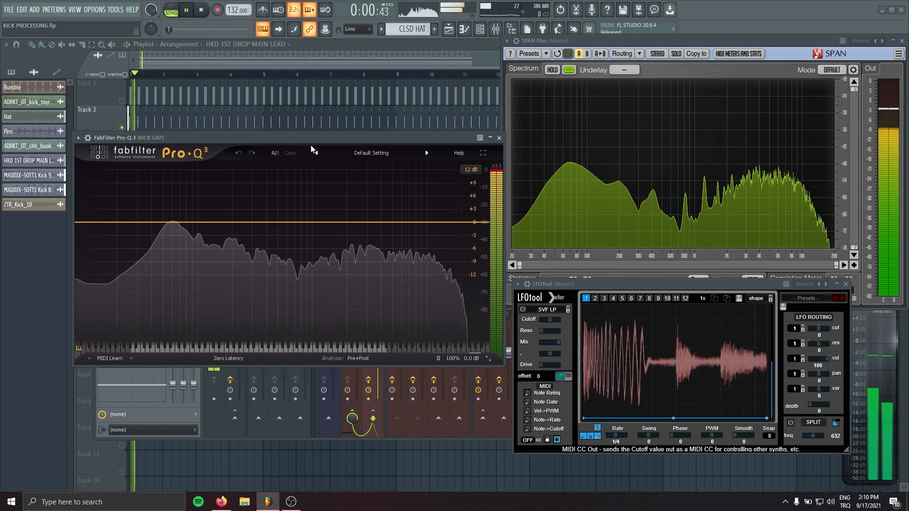
double_click(224, 205)
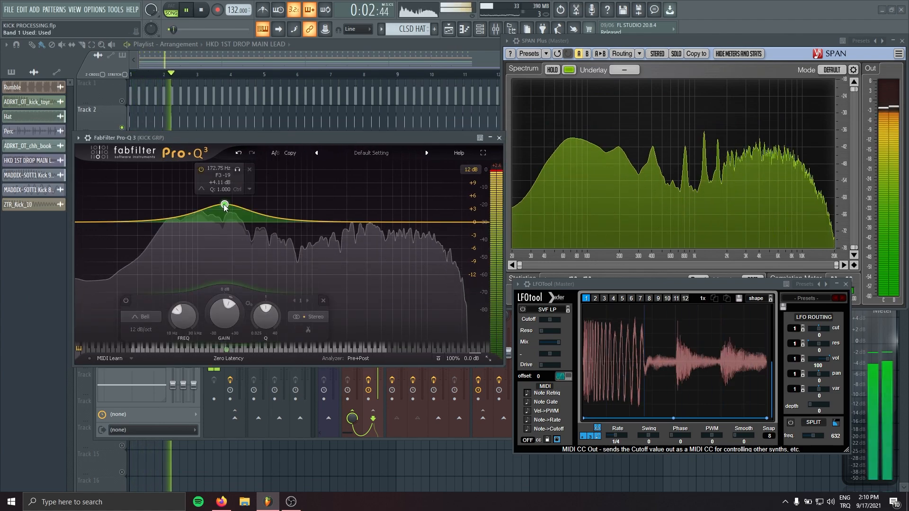
key("space")
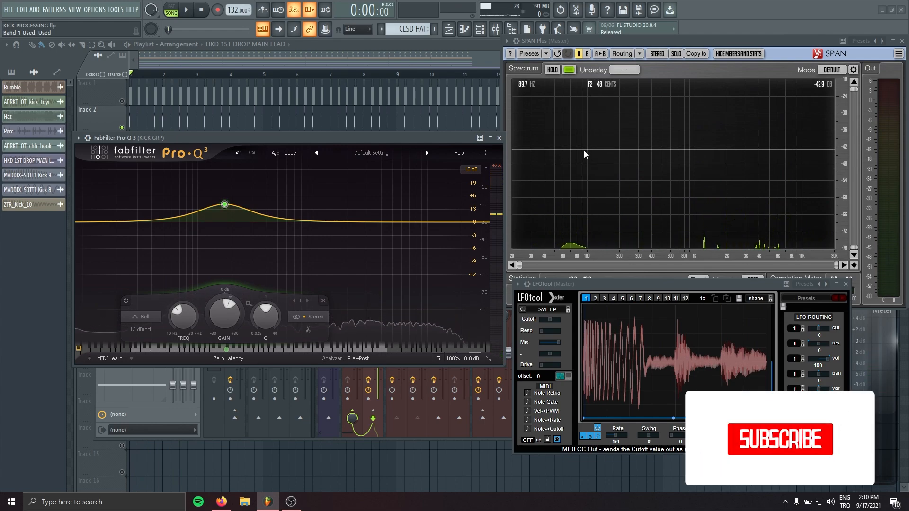
Lower the KICK GRP bell band's gain to +2.81 dB and tune it to E3 (164.81 Hz) during playback.
mouse_move(227, 205)
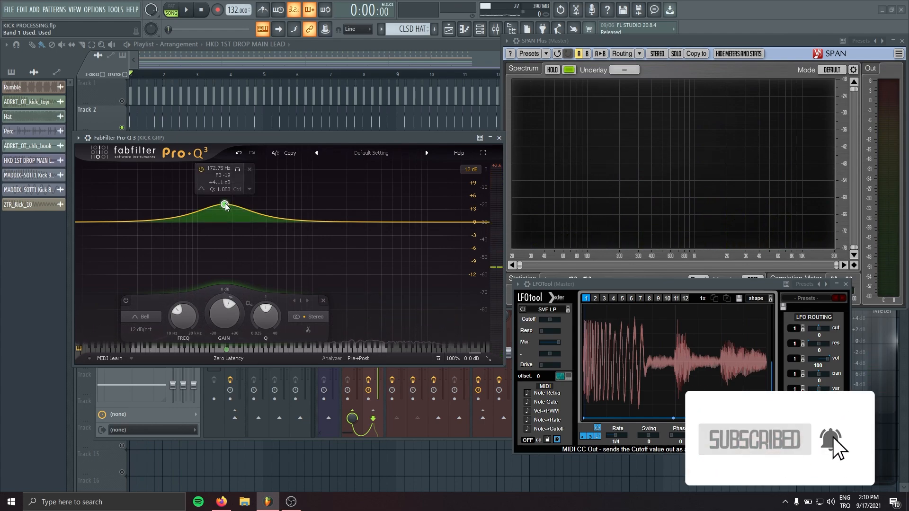
mouse_move(226, 206)
left_mouse_down()
mouse_move(235, 193)
mouse_move(217, 205)
mouse_move(225, 210)
left_mouse_up()
key("space")
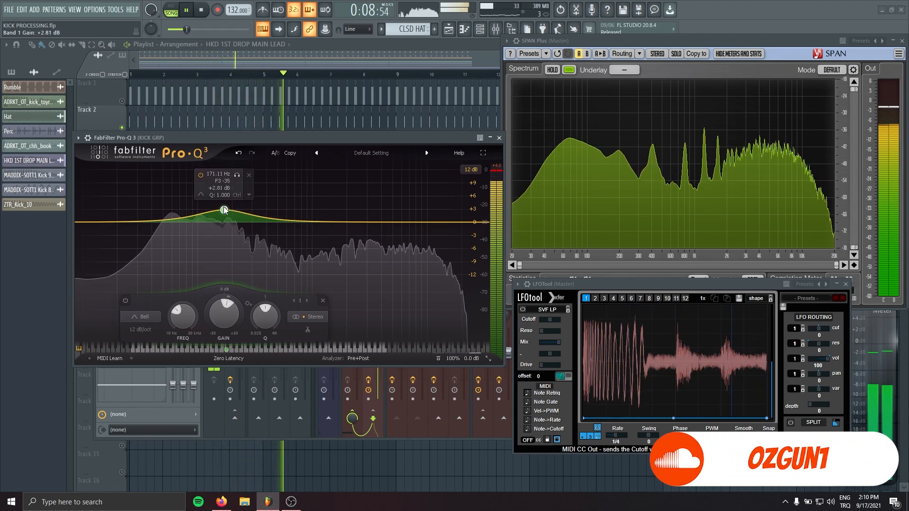
left_click_drag(229, 351, 223, 348)
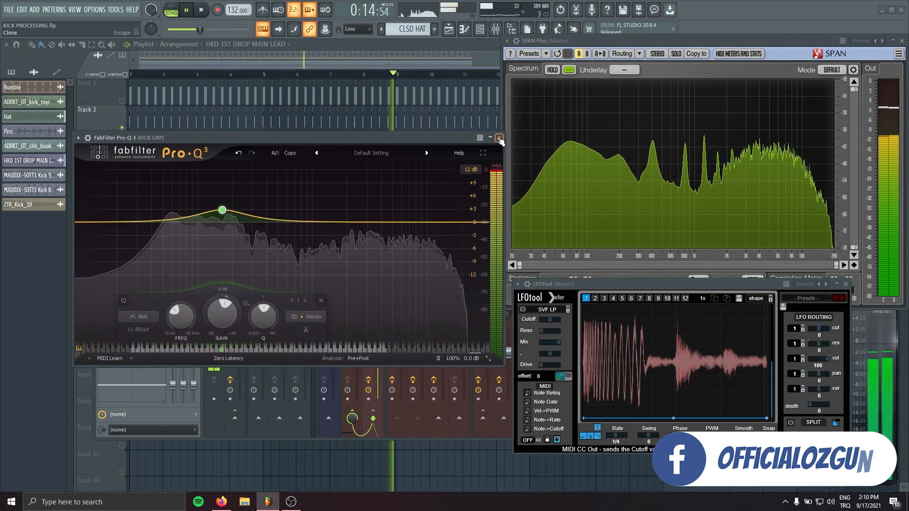
Disable and re-enable the 164.81 Hz bell band to compare the kick with and without the boost.
right_click(223, 210)
left_click(234, 216)
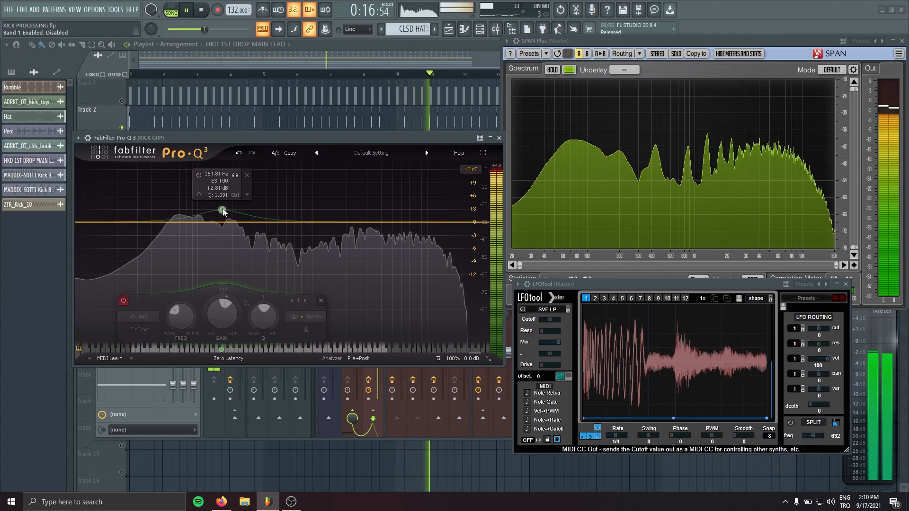
right_click(223, 211)
left_click(229, 218)
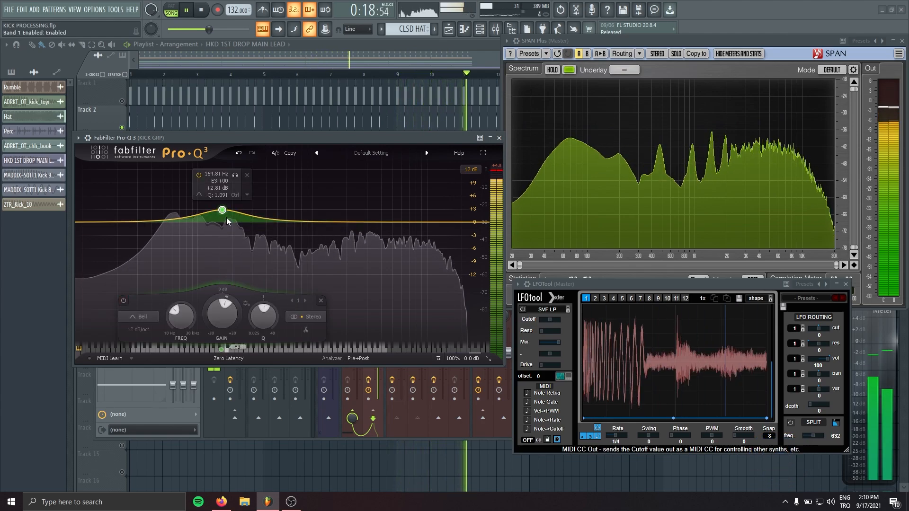
Narrow the bell band to a Q of 1.414, set its gain to +1.95 dB, and close Pro-Q 3.
scroll(223, 211, "up", 2)
left_click_drag(222, 210, 222, 218)
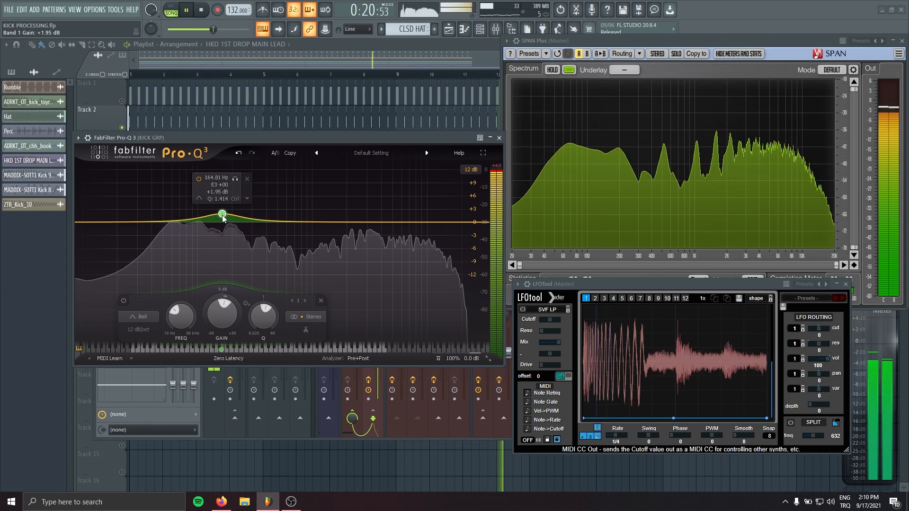
left_click(499, 138)
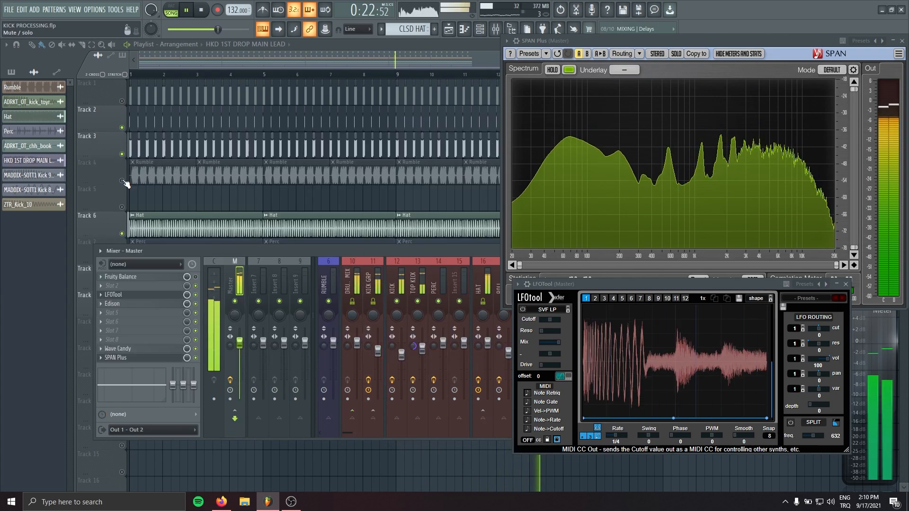
Unmute the Rumble track, set the Rumble clip's channel volume to 56% (-11.0 dB), and stop playback.
key("F9")
double_click(254, 162)
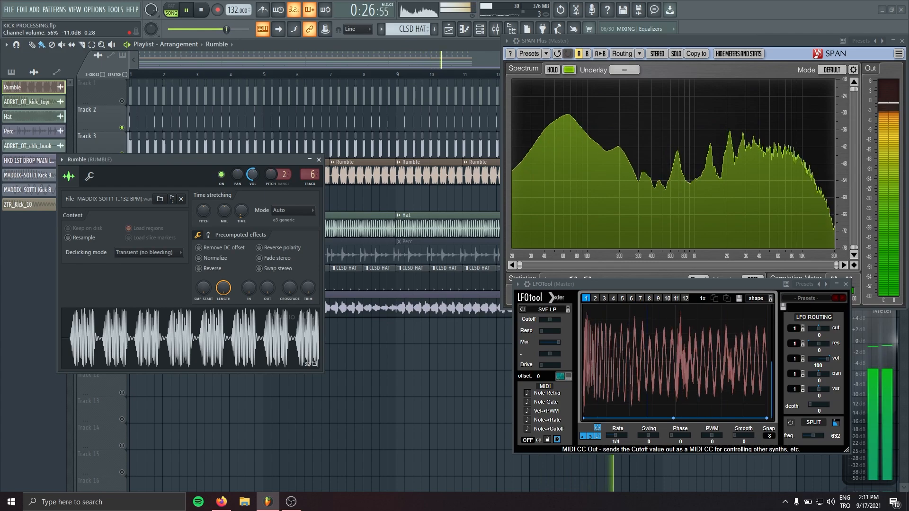
key("space")
left_click(309, 160)
Mute the HKD 1ST DROP MAIN LEAD track, unmute the Perc track, and play the arrangement.
left_click(123, 313)
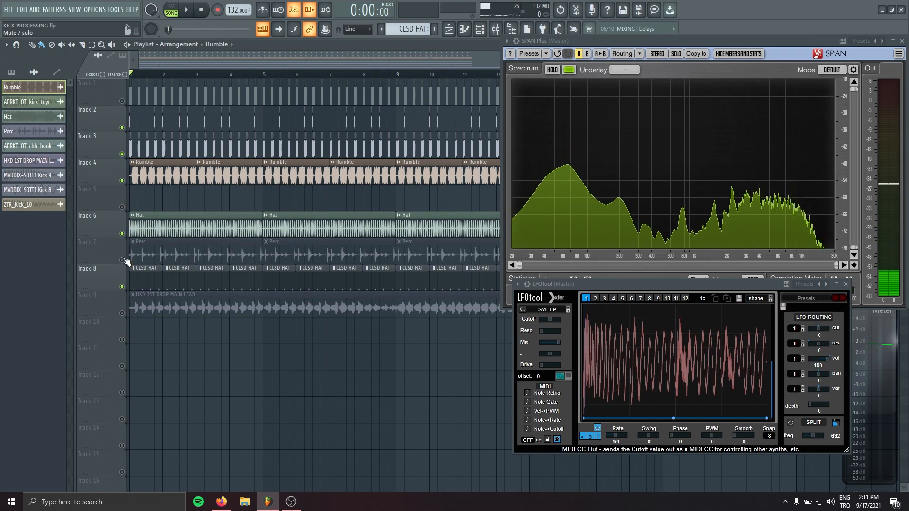
left_click(123, 260)
key("space")
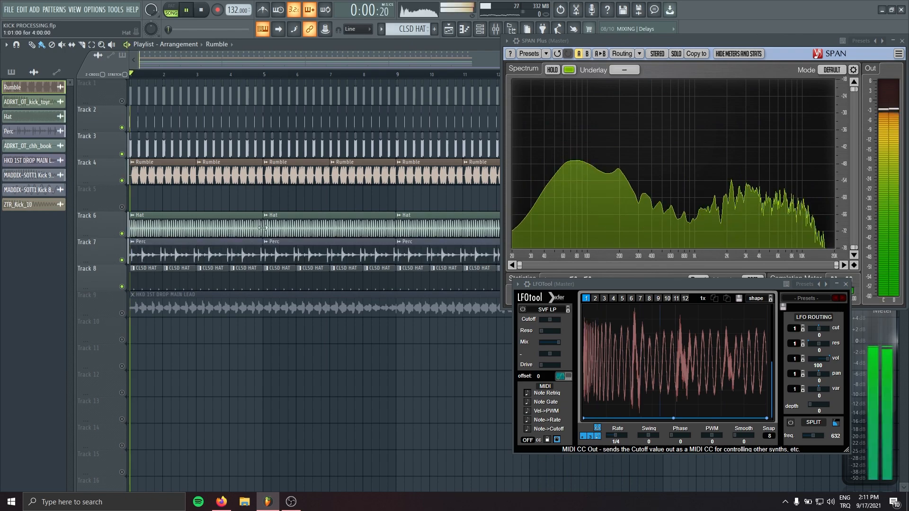
Set BuzzCut's ceiling to 0.90 on KICK GRP during playback and close the plugin.
left_click(494, 30)
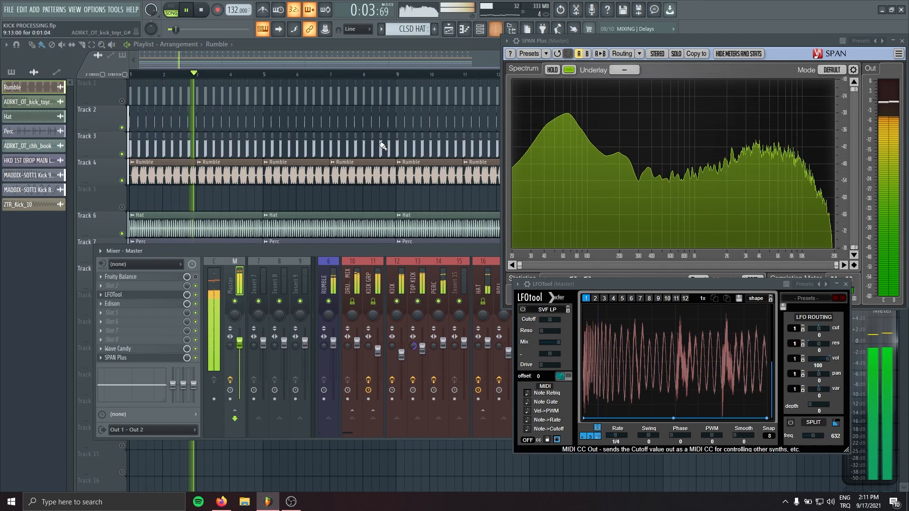
left_click(357, 276)
left_click(373, 277)
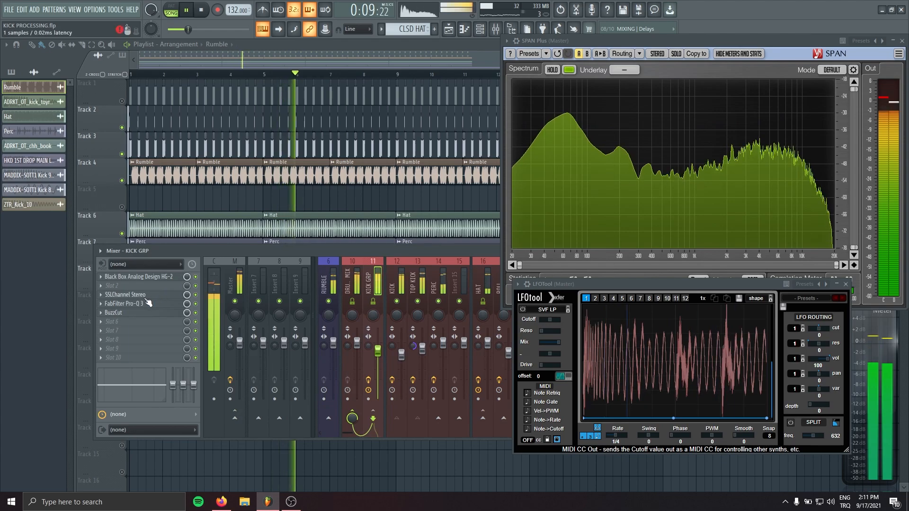
left_click(135, 311)
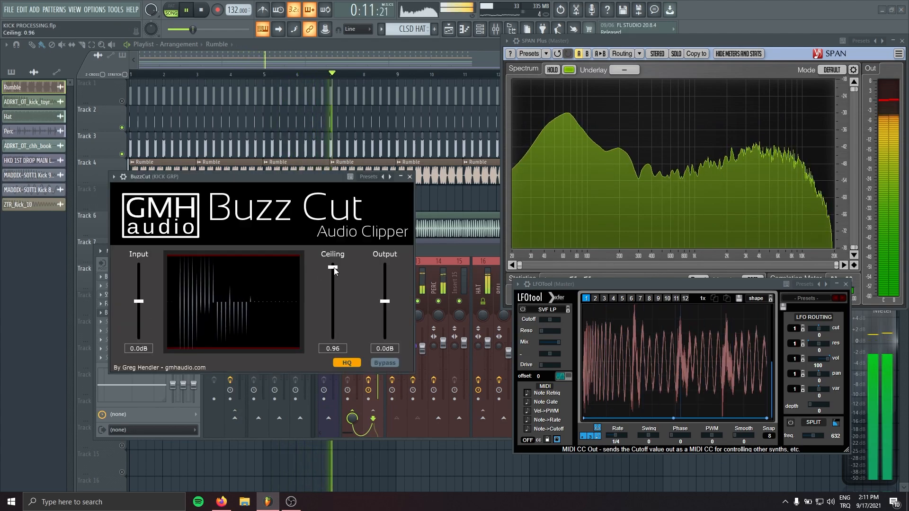
left_click_drag(335, 269, 342, 273)
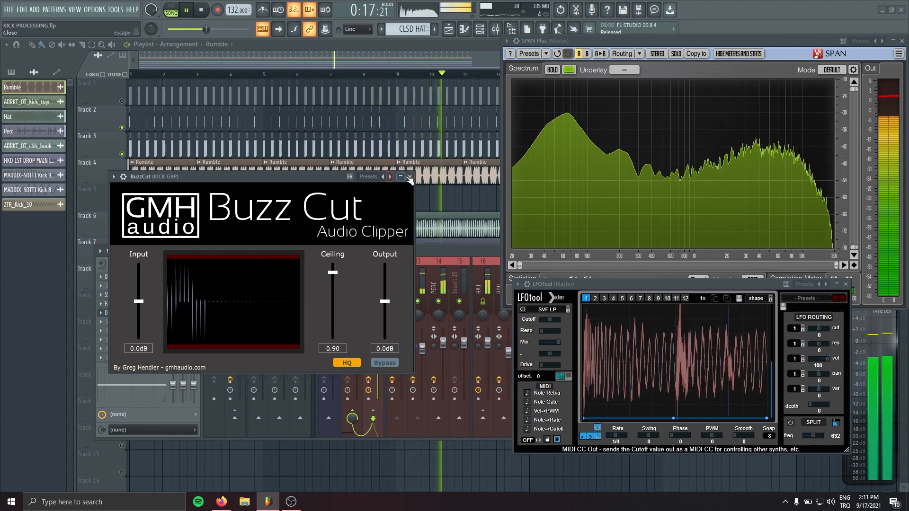
left_click(409, 178)
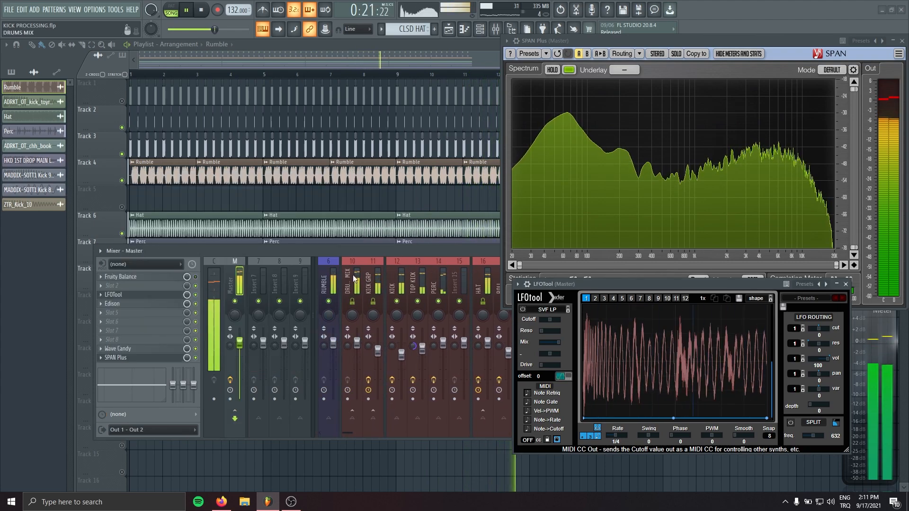
Place the RUMBLE mixer track beside KICK GRP and lower both faders together, bringing RUMBLE to 92% (-1.9 dB).
left_click(337, 274)
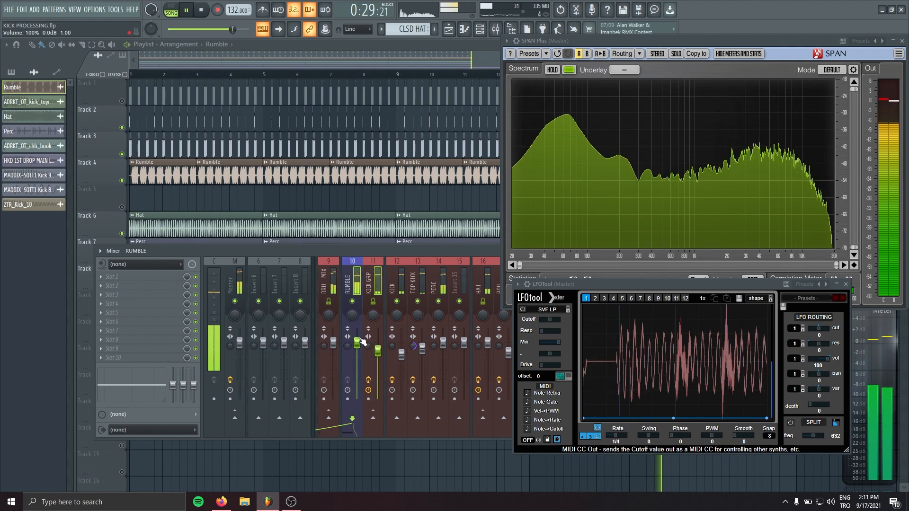
left_click_drag(362, 342, 362, 354)
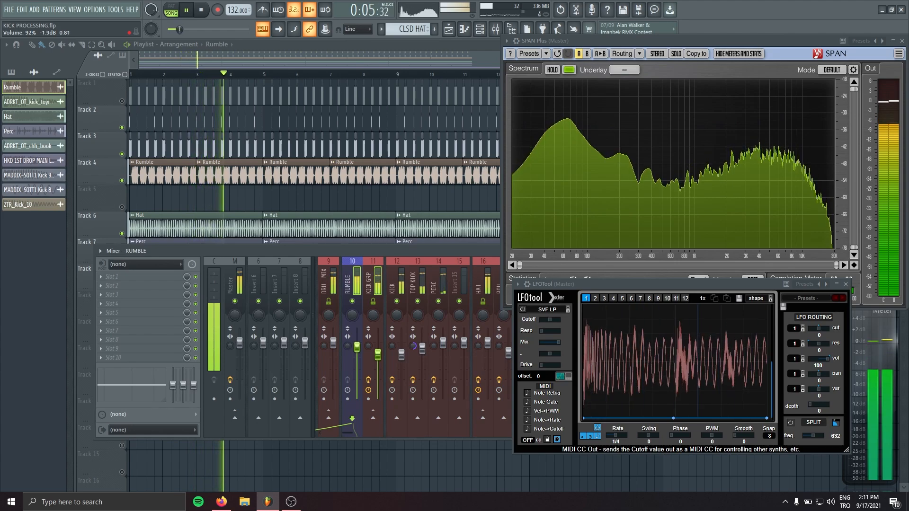
Pull the PERC mixer fader all the way down and set the ROLL track's volume to 71% (-6.9 dB).
scroll(391, 277, "down", 3)
left_click(381, 278)
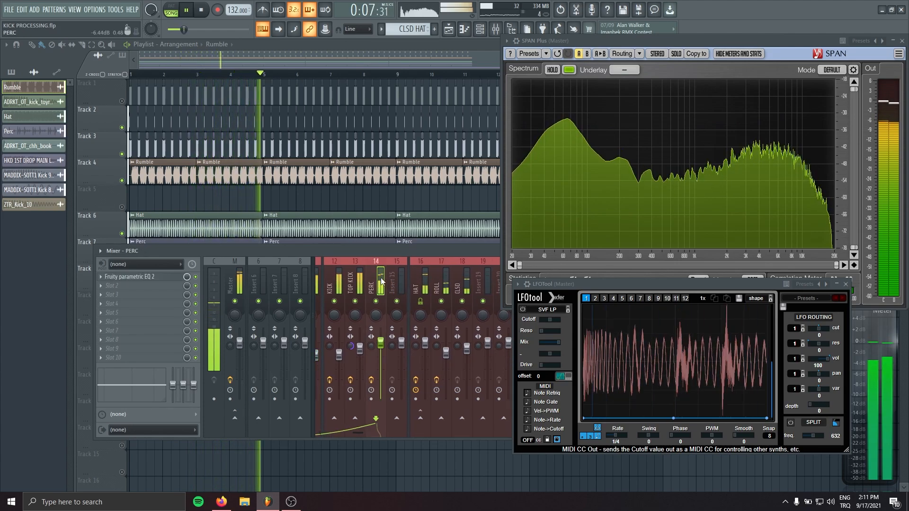
left_click_drag(381, 342, 381, 398)
left_click(446, 353)
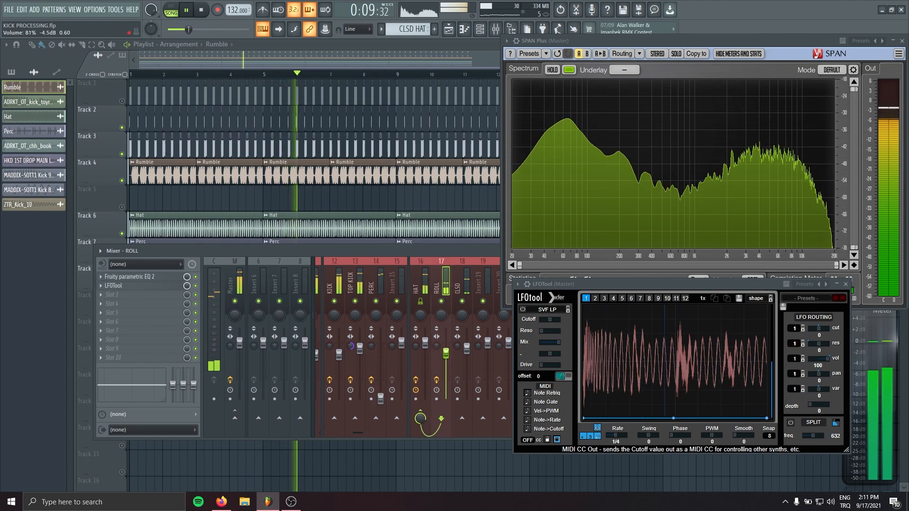
left_click_drag(446, 355, 446, 358)
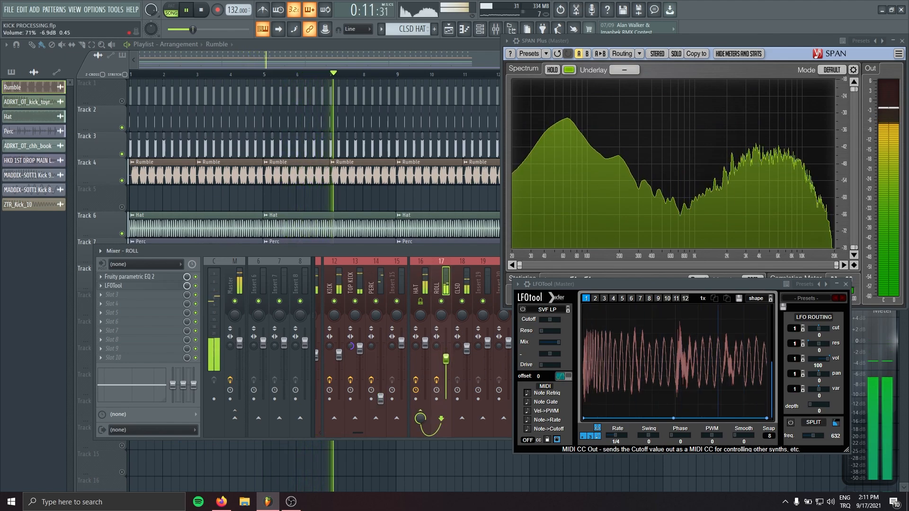
Raise the PERC mixer volume to 92% (-2.0 dB), reveal SPAN's statistics by moving its window, and stop playback.
left_click_drag(380, 399, 381, 350)
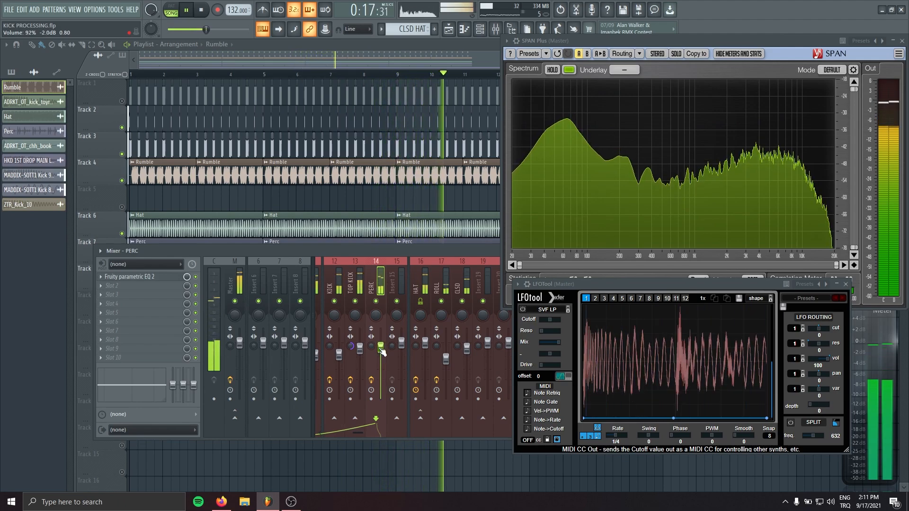
scroll(388, 283, "up", 3)
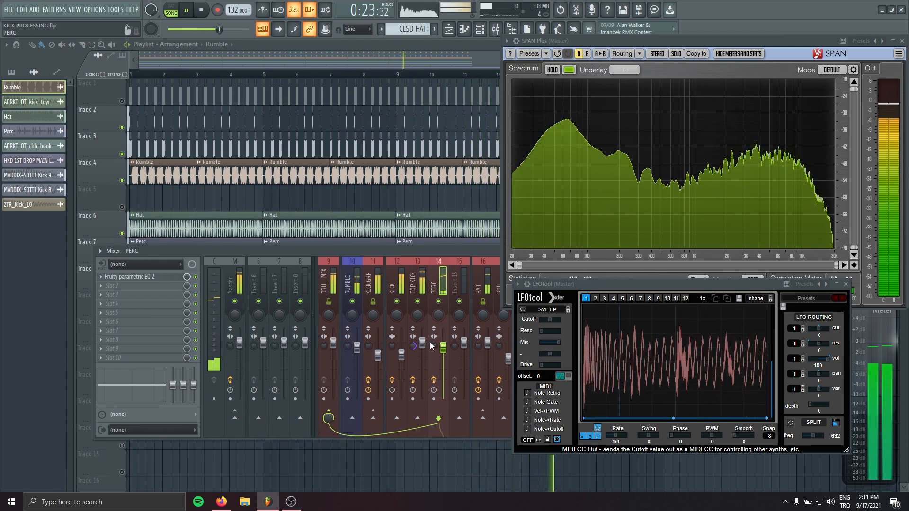
left_click_drag(806, 44, 795, 37)
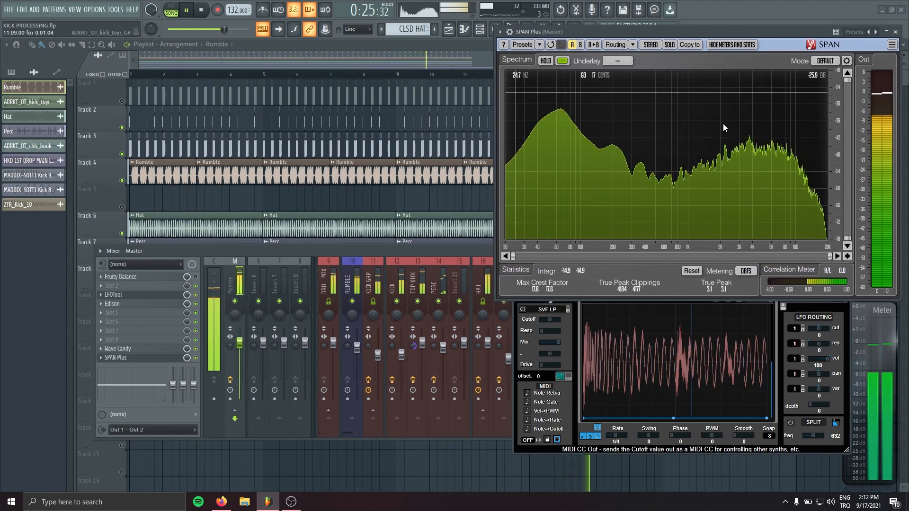
key("space")
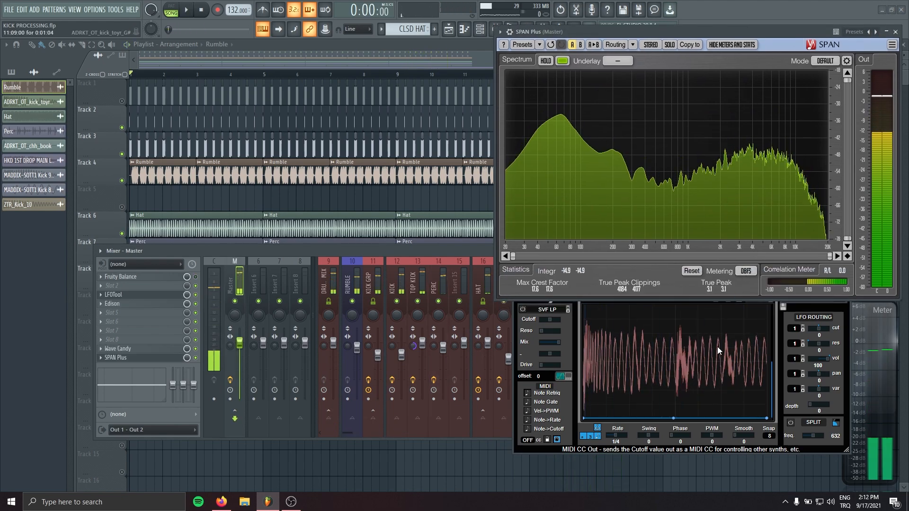